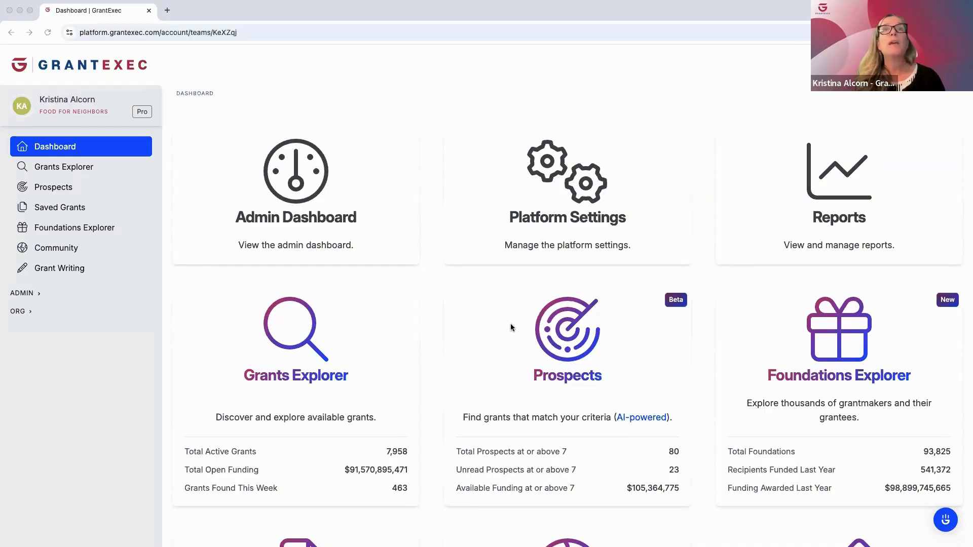
Open the Prospects page and look through the scored grant opportunities matched to the organization
{"action": "scroll", "coordinate": [511, 325], "scroll_direction": "down", "scroll_amount": 3}
{"action": "scroll", "coordinate": [510, 325], "scroll_direction": "up", "scroll_amount": 2}
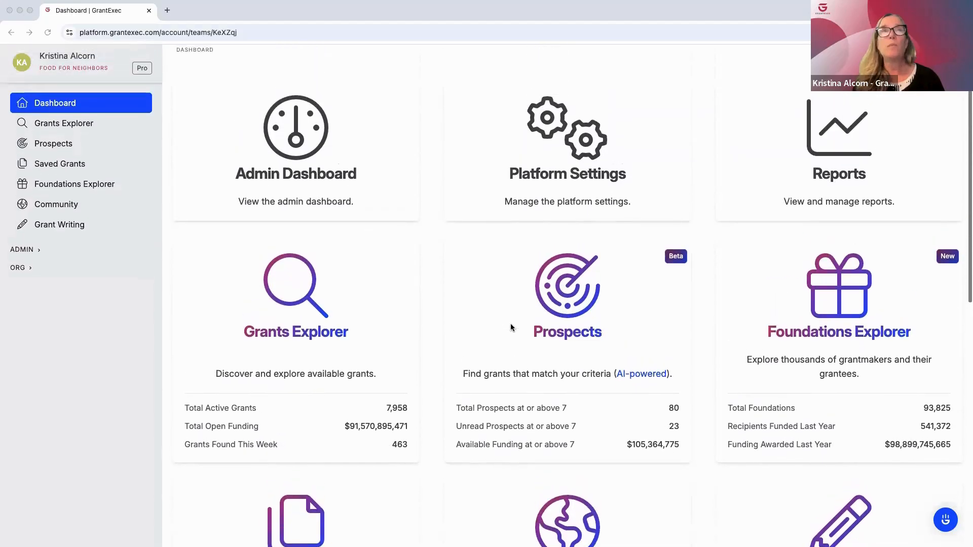
{"action": "scroll", "coordinate": [510, 327], "scroll_direction": "up", "scroll_amount": 1}
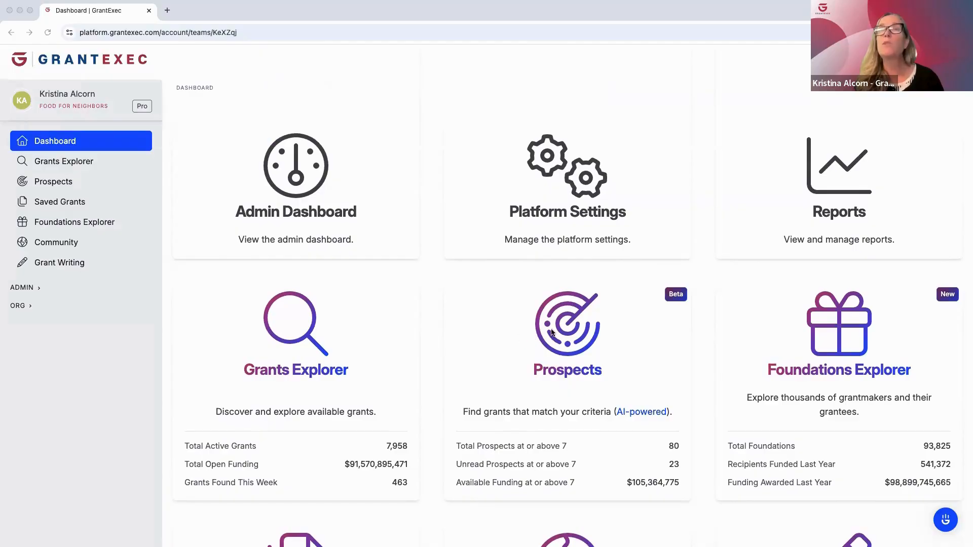
{"action": "left_click", "coordinate": [54, 185]}
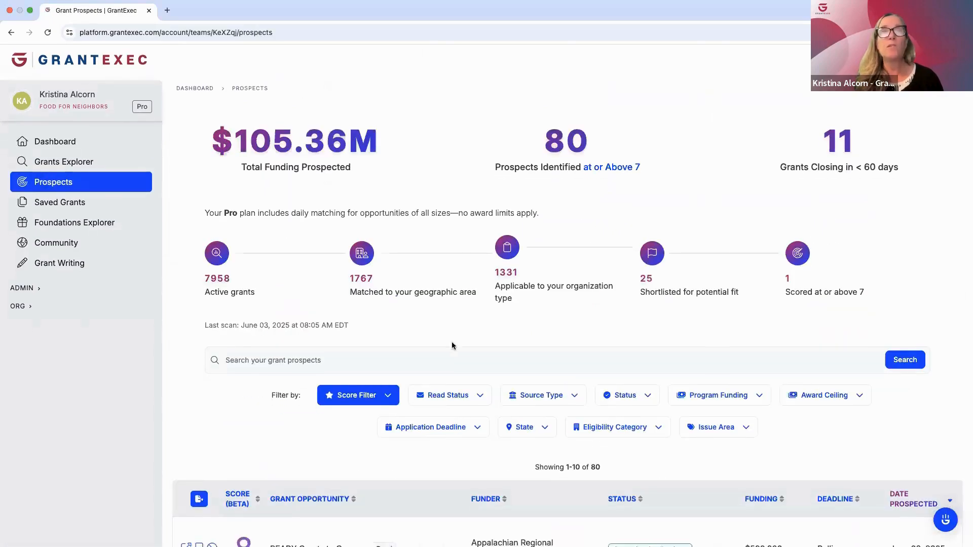
{"action": "scroll", "coordinate": [451, 346], "scroll_direction": "down", "scroll_amount": 4}
{"action": "scroll", "coordinate": [453, 346], "scroll_direction": "down", "scroll_amount": 2}
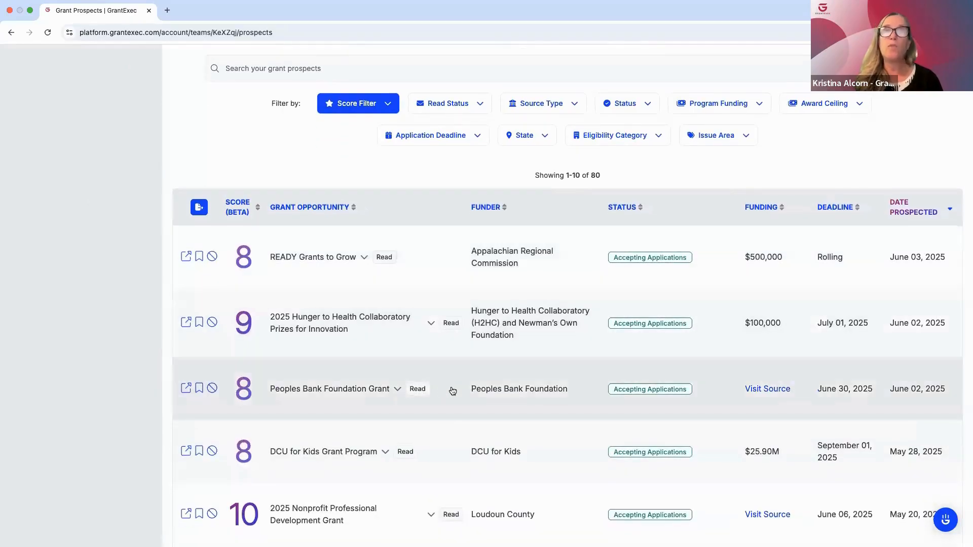
{"action": "scroll", "coordinate": [453, 391], "scroll_direction": "down", "scroll_amount": 5}
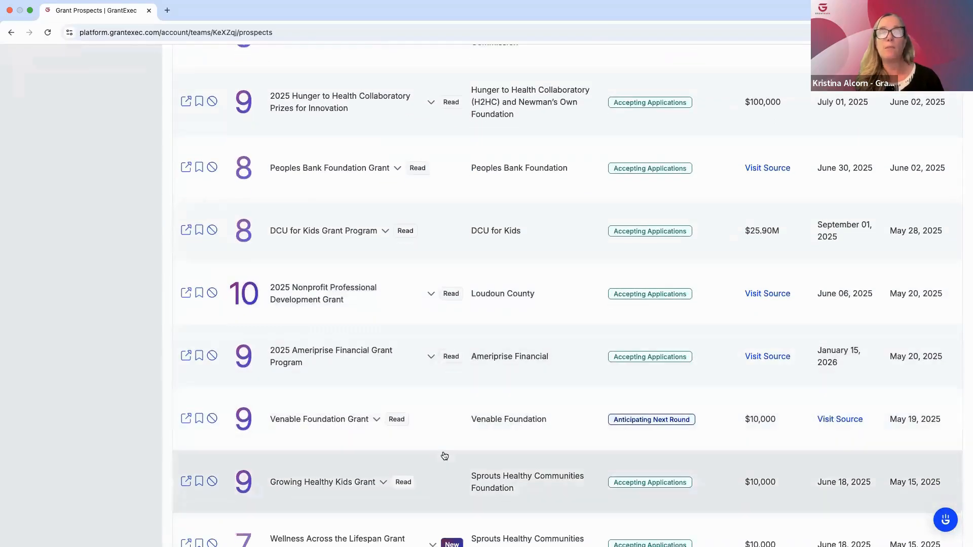
{"action": "scroll", "coordinate": [444, 455], "scroll_direction": "down", "scroll_amount": 2}
{"action": "scroll", "coordinate": [444, 455], "scroll_direction": "down", "scroll_amount": 2}
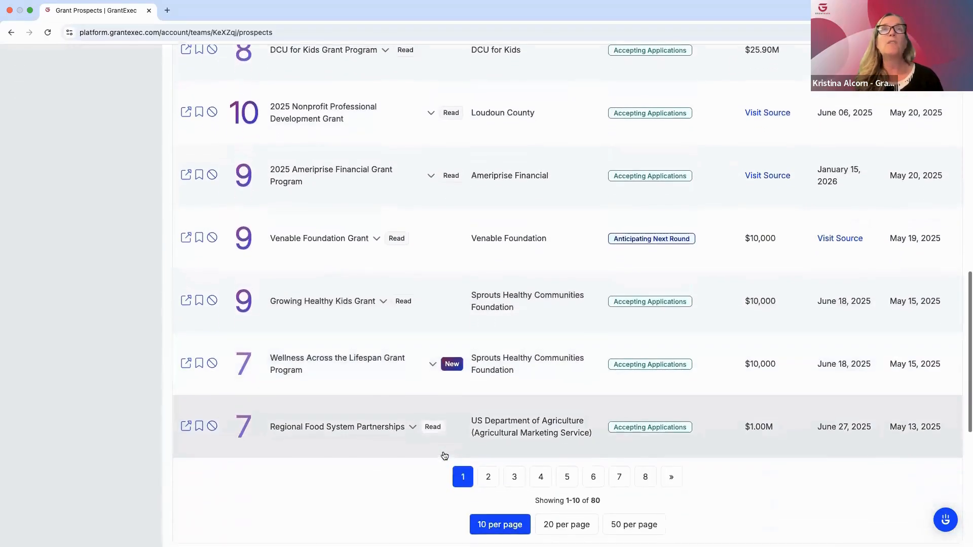
{"action": "scroll", "coordinate": [444, 455], "scroll_direction": "up", "scroll_amount": 7}
{"action": "scroll", "coordinate": [445, 456], "scroll_direction": "up", "scroll_amount": 8}
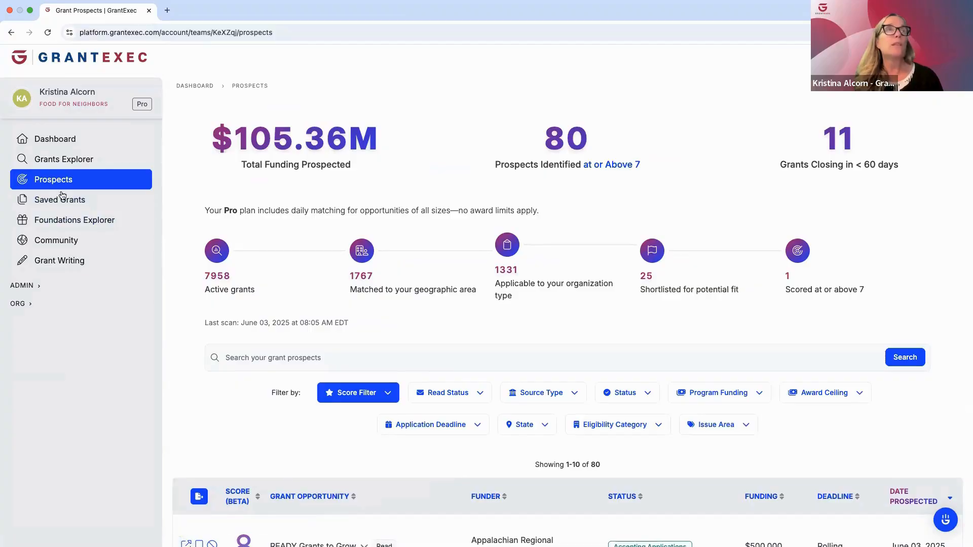
Go to the saved grants and expand the details of the RACE to Rebuilding Trust and Community Grant
{"action": "scroll", "coordinate": [284, 497], "scroll_direction": "down", "scroll_amount": 3}
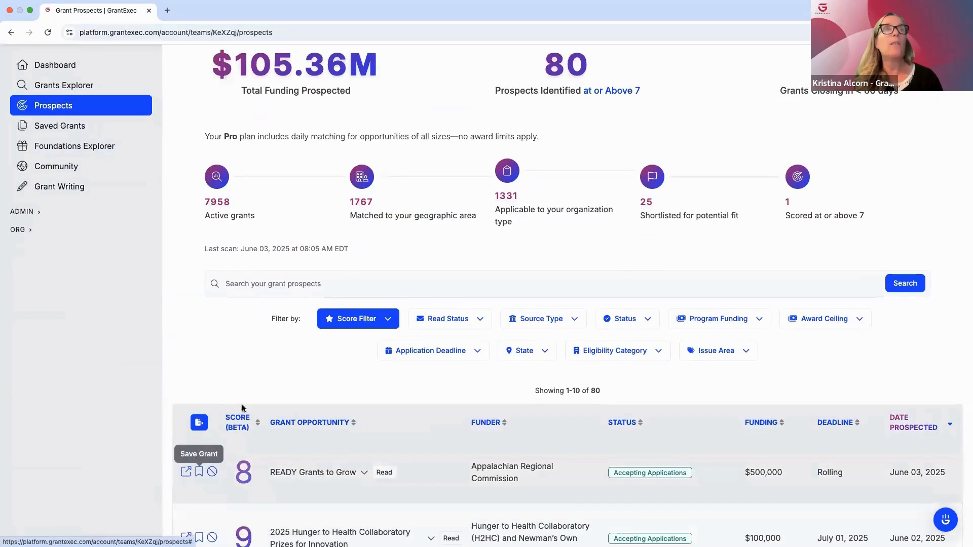
{"action": "left_click", "coordinate": [62, 129]}
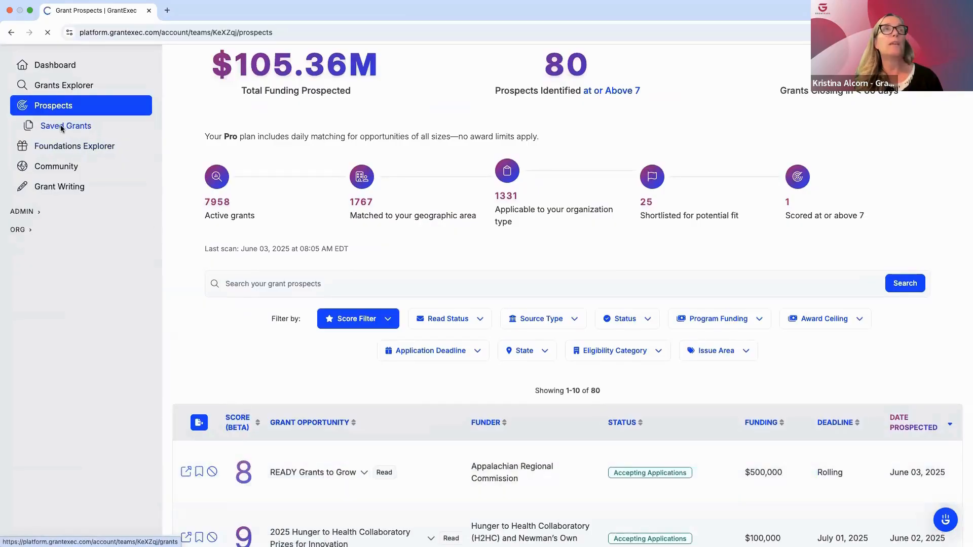
{"action": "scroll", "coordinate": [452, 454], "scroll_direction": "down", "scroll_amount": 5}
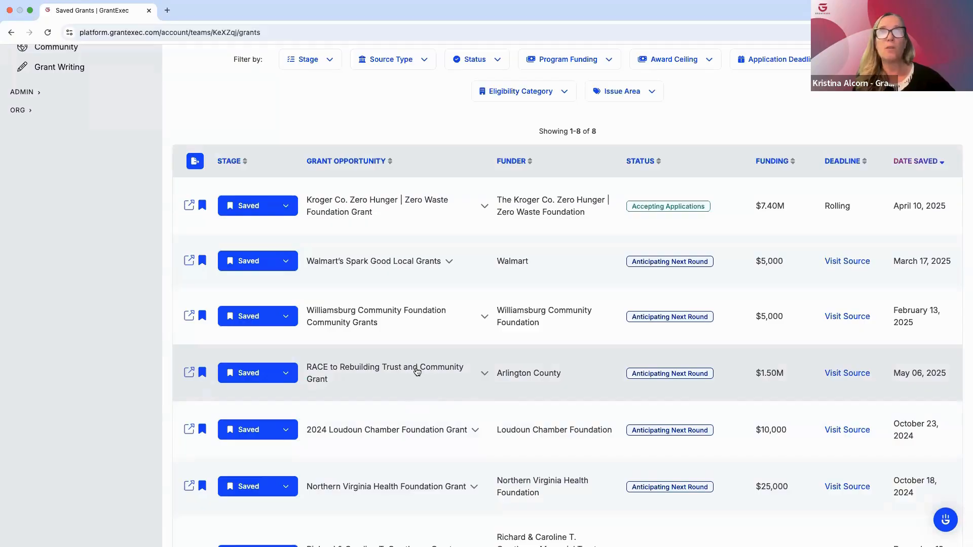
{"action": "left_click", "coordinate": [418, 372]}
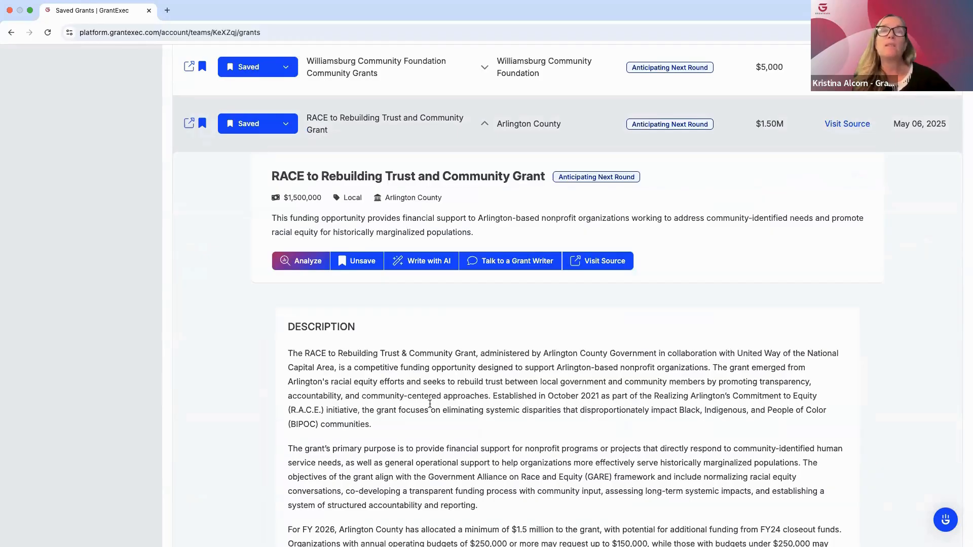
Read the grant's description and AI analysis, including strategic alignment, risk factors, timeline and considerations
{"action": "scroll", "coordinate": [476, 408], "scroll_direction": "down", "scroll_amount": 2}
{"action": "scroll", "coordinate": [476, 408], "scroll_direction": "down", "scroll_amount": 10}
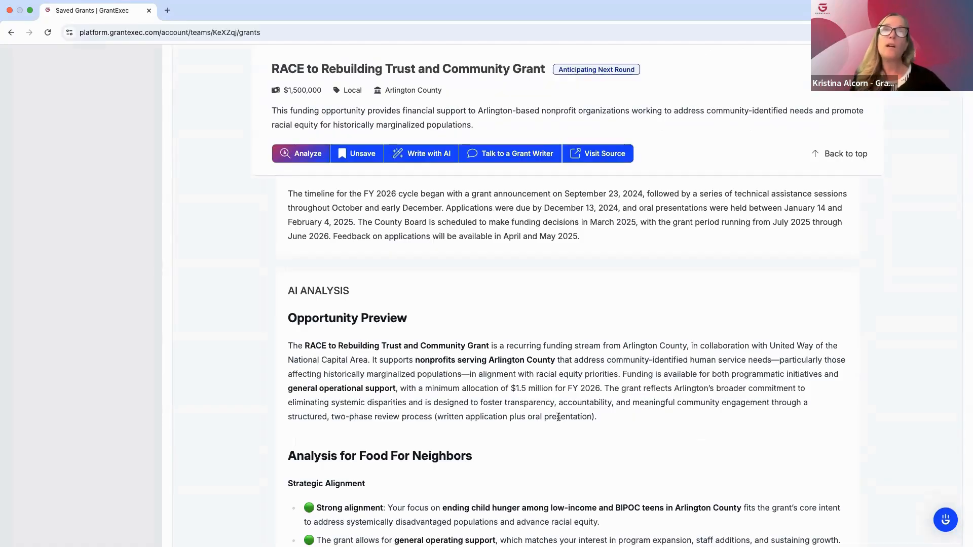
{"action": "scroll", "coordinate": [589, 457], "scroll_direction": "down", "scroll_amount": 3}
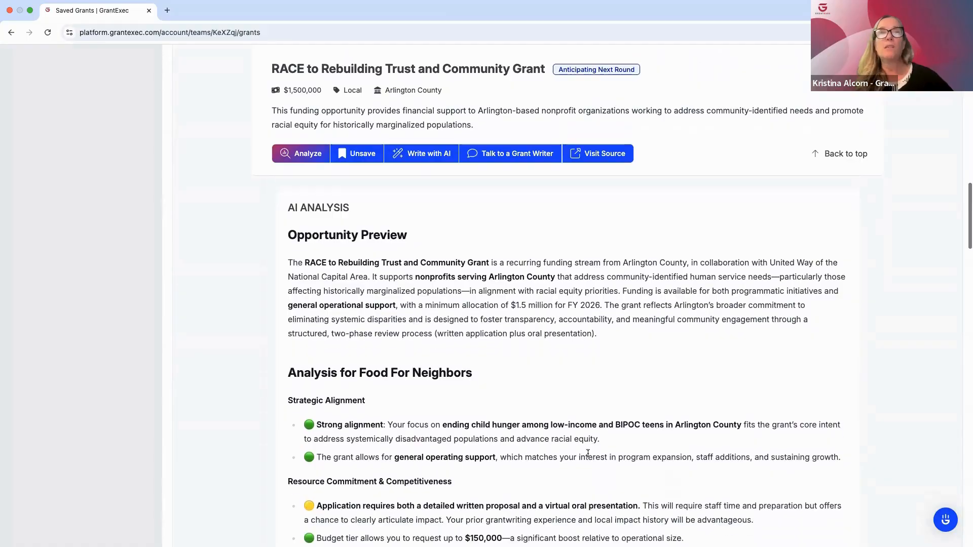
{"action": "scroll", "coordinate": [588, 453], "scroll_direction": "down", "scroll_amount": 3}
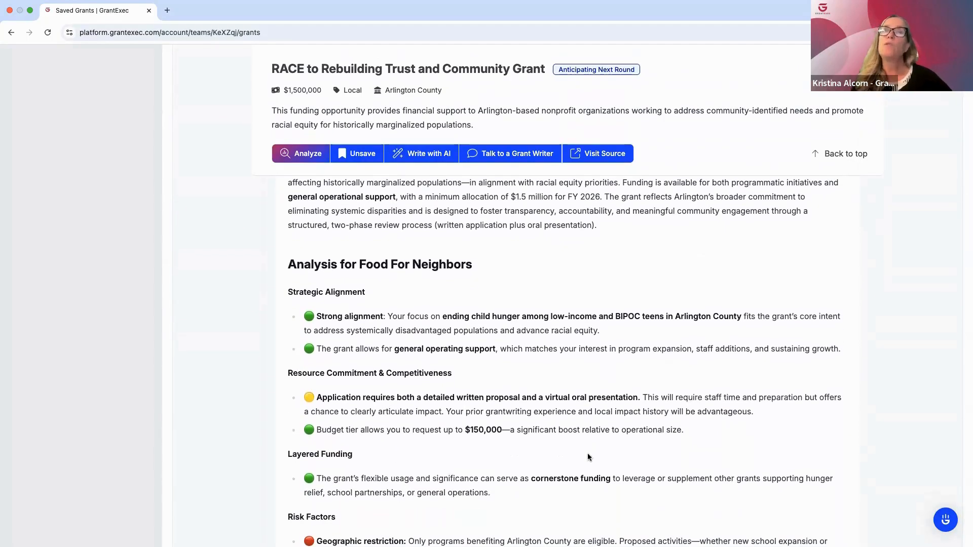
{"action": "scroll", "coordinate": [588, 457], "scroll_direction": "down", "scroll_amount": 6}
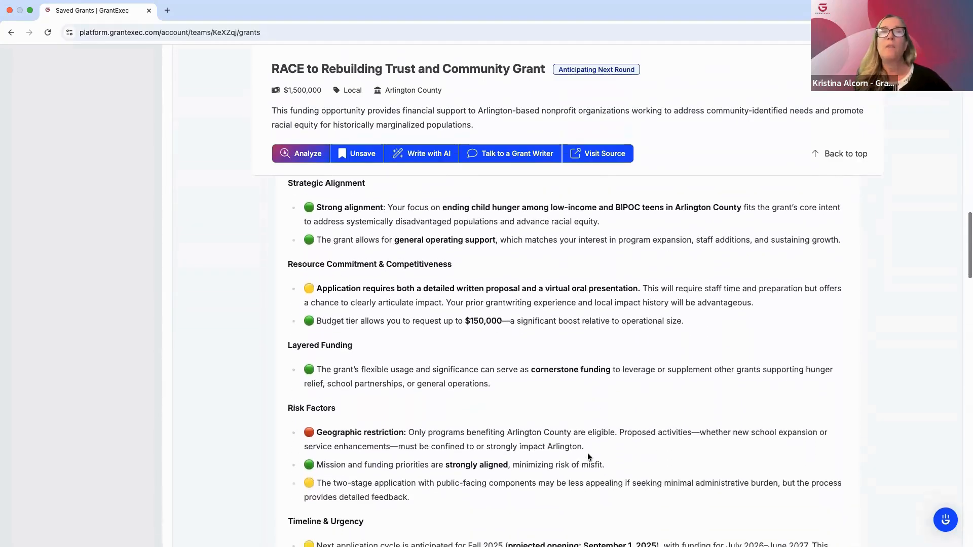
{"action": "scroll", "coordinate": [587, 457], "scroll_direction": "down", "scroll_amount": 4}
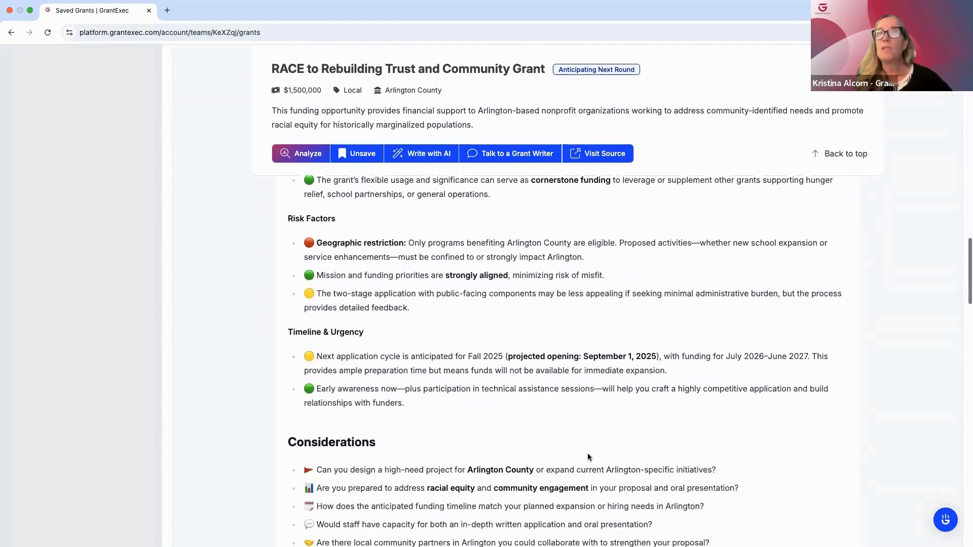
{"action": "scroll", "coordinate": [588, 456], "scroll_direction": "down", "scroll_amount": 2}
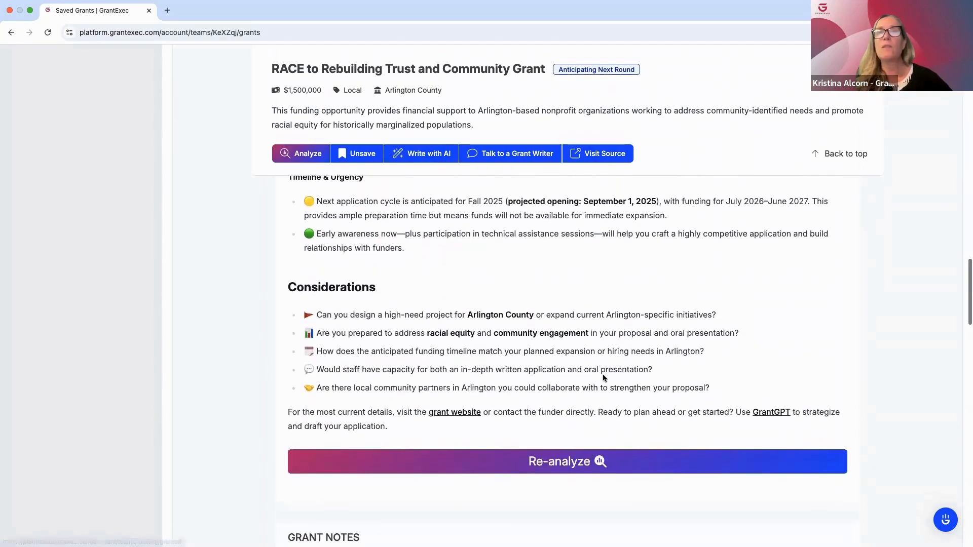
{"action": "scroll", "coordinate": [602, 373], "scroll_direction": "up", "scroll_amount": 2}
{"action": "scroll", "coordinate": [602, 373], "scroll_direction": "up", "scroll_amount": 6}
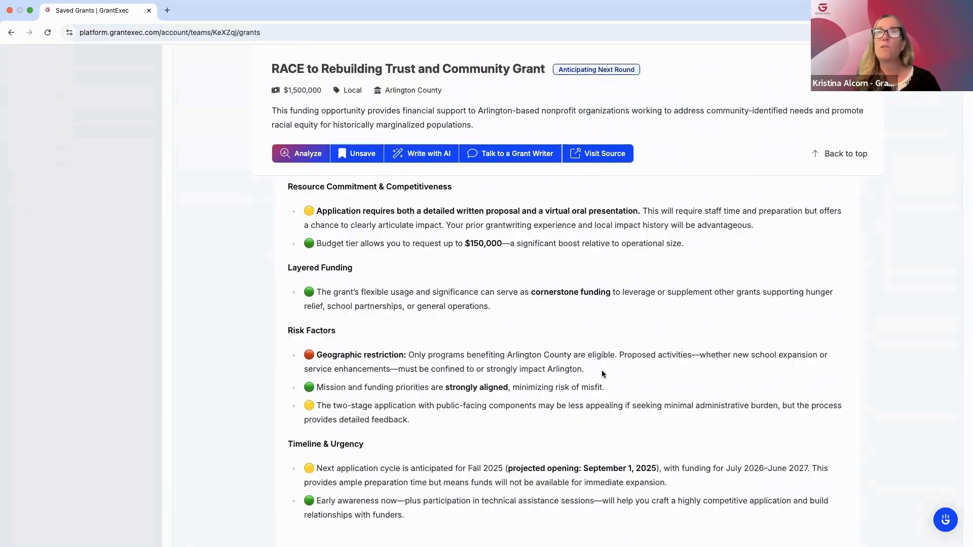
{"action": "scroll", "coordinate": [602, 374], "scroll_direction": "up", "scroll_amount": 3}
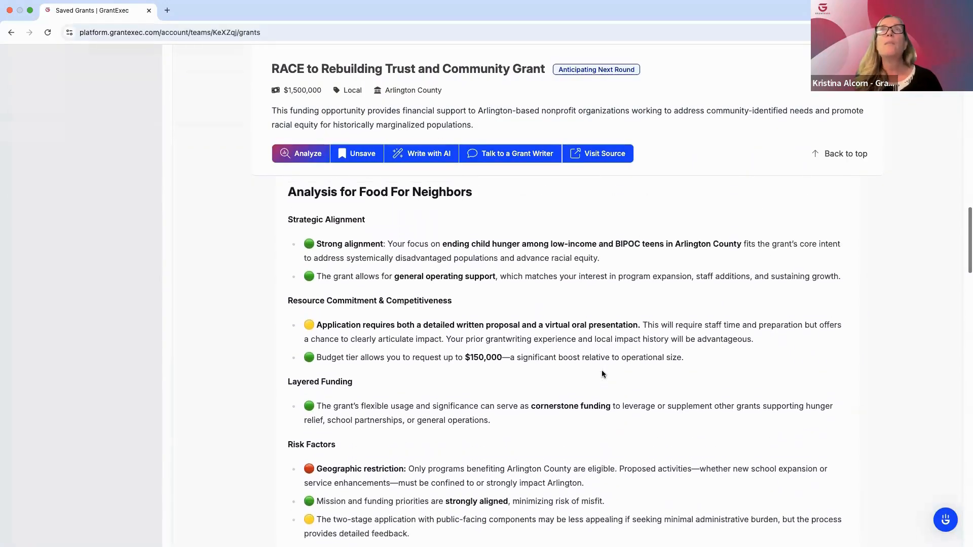
{"action": "scroll", "coordinate": [603, 374], "scroll_direction": "up", "scroll_amount": 1}
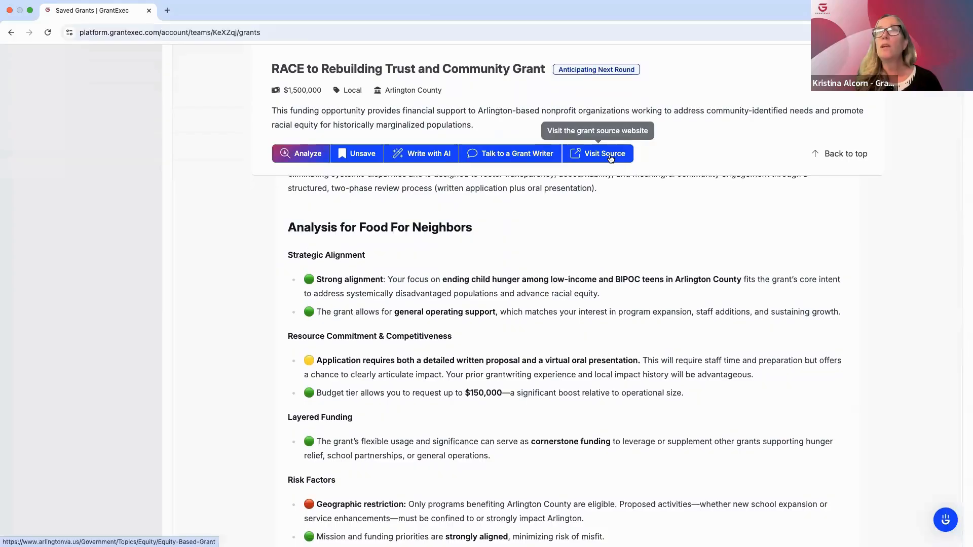
Visit the grant's source website to view the FY 2026 Grant Guidelines, and close the document to return to the grant
{"action": "left_click", "coordinate": [610, 159]}
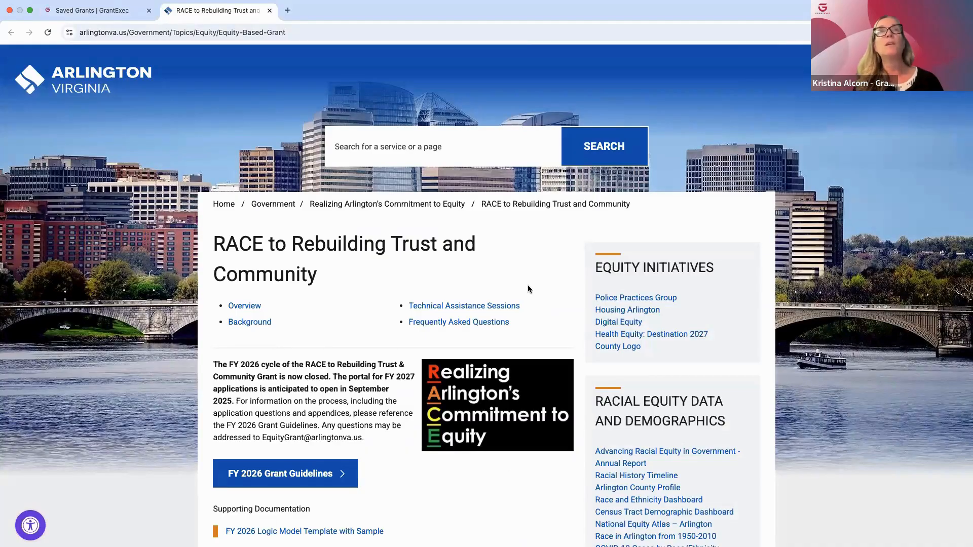
{"action": "scroll", "coordinate": [528, 289], "scroll_direction": "down", "scroll_amount": 2}
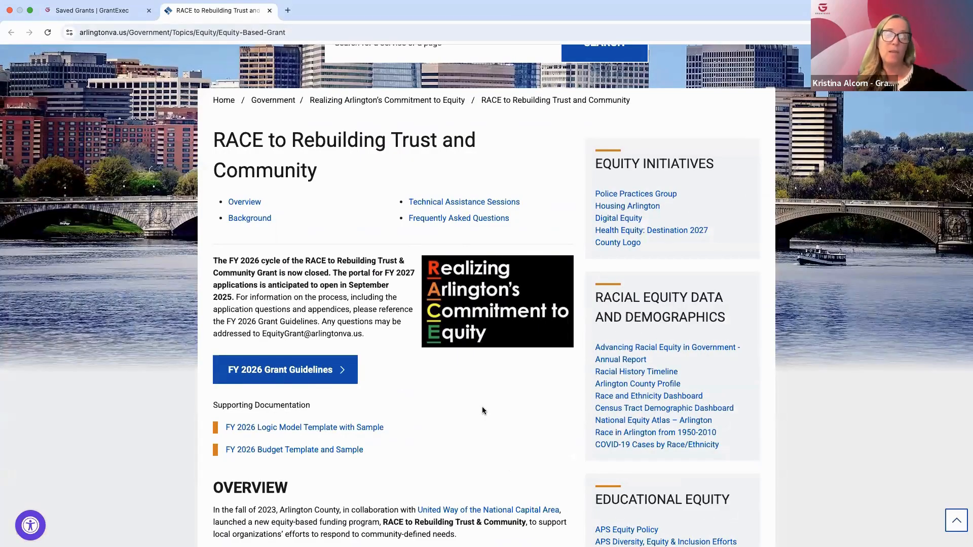
{"action": "left_click", "coordinate": [287, 374]}
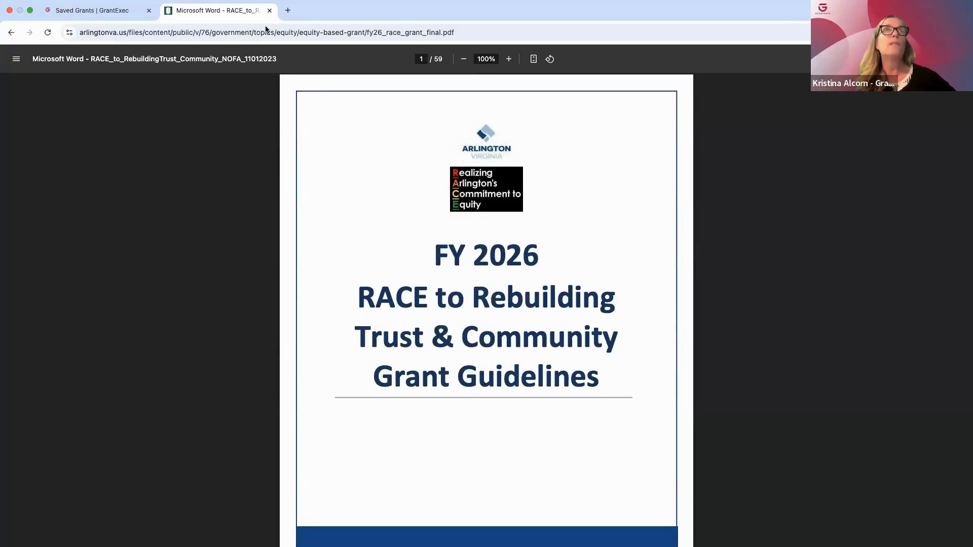
{"action": "left_click", "coordinate": [269, 11]}
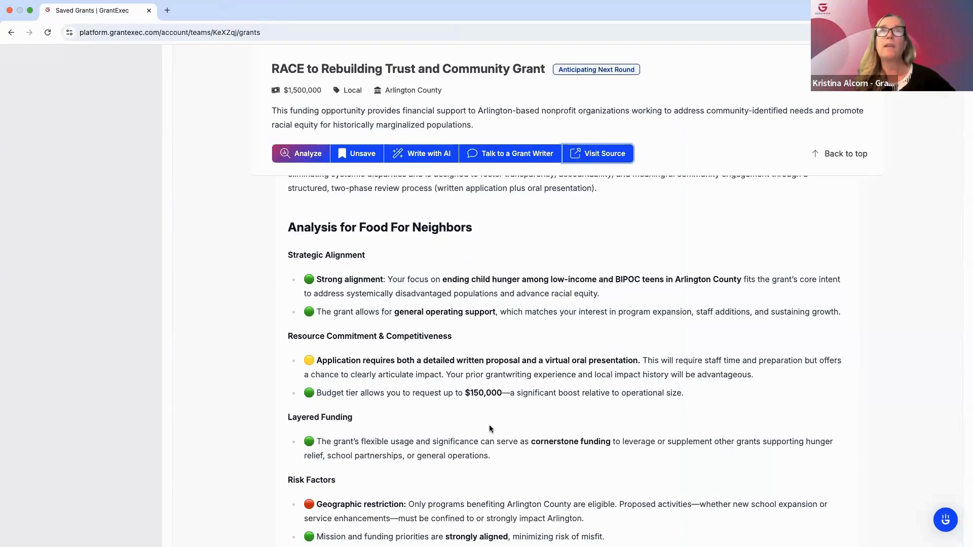
Open the AI writing assistant GrantGPT from the grant, collapse the chat sidebar and begin a conversation with the Start! prompt
{"action": "left_click", "coordinate": [424, 157]}
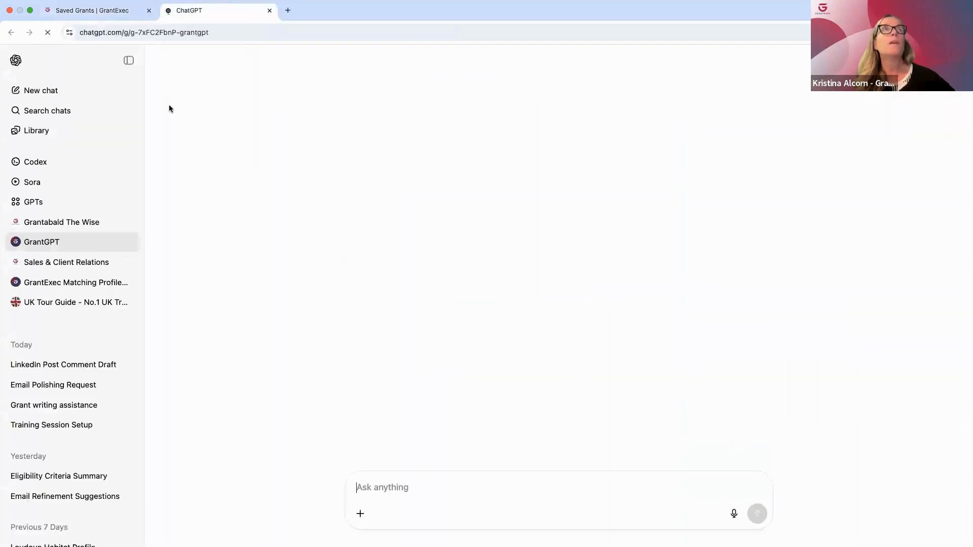
{"action": "left_click", "coordinate": [129, 60]}
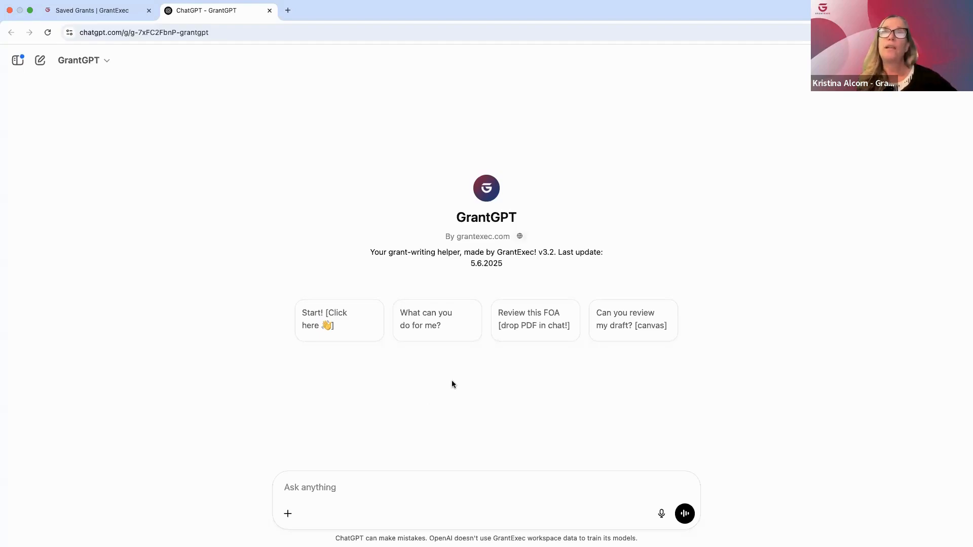
{"action": "left_click", "coordinate": [335, 316]}
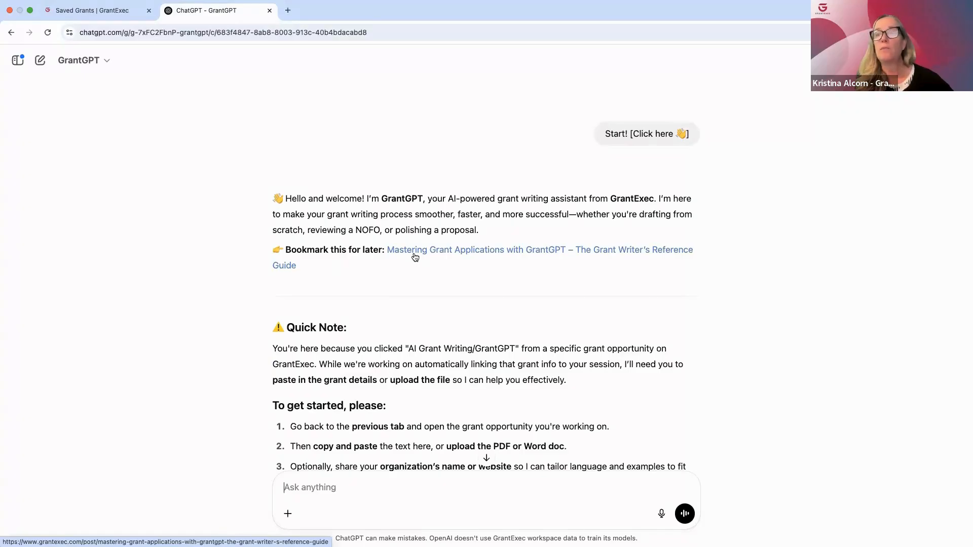
Open the Mastering Grant Applications with GrantGPT guide and read through to the workplan and eligibility prompt examples
{"action": "left_click", "coordinate": [446, 251]}
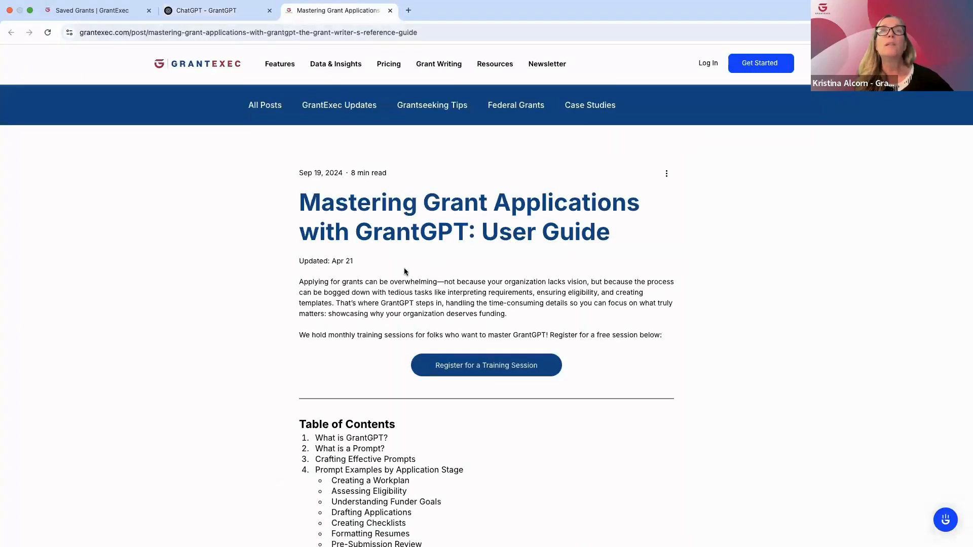
{"action": "scroll", "coordinate": [407, 327], "scroll_direction": "down", "scroll_amount": 1}
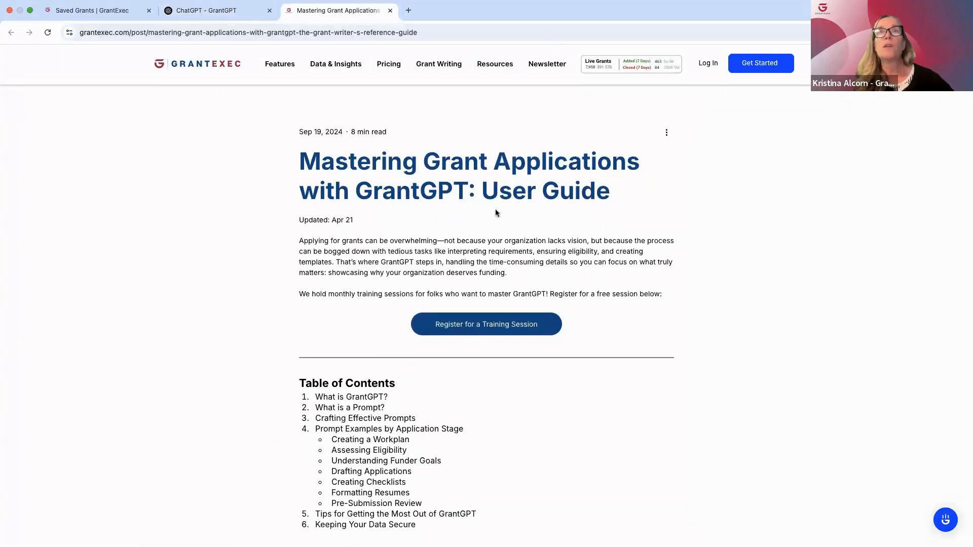
{"action": "scroll", "coordinate": [598, 344], "scroll_direction": "down", "scroll_amount": 2}
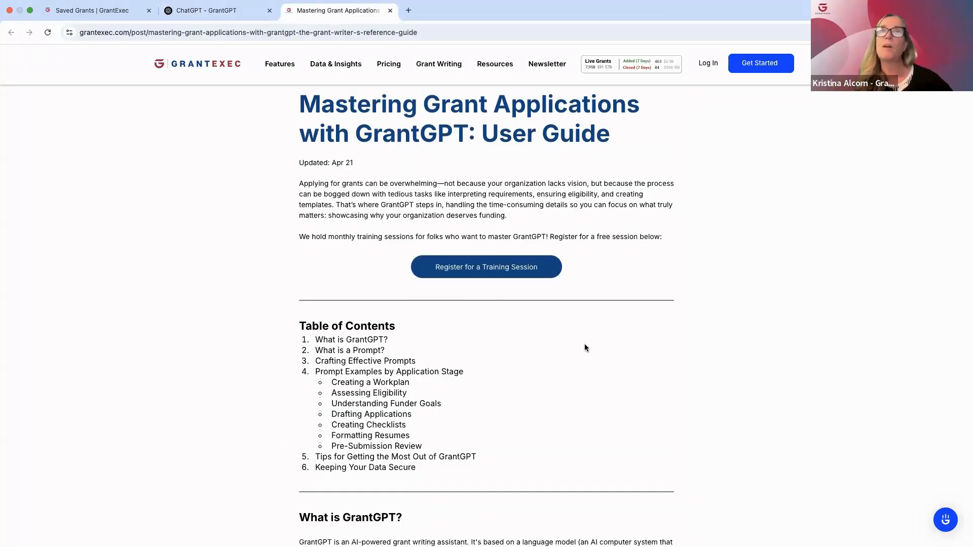
{"action": "scroll", "coordinate": [584, 347], "scroll_direction": "down", "scroll_amount": 15}
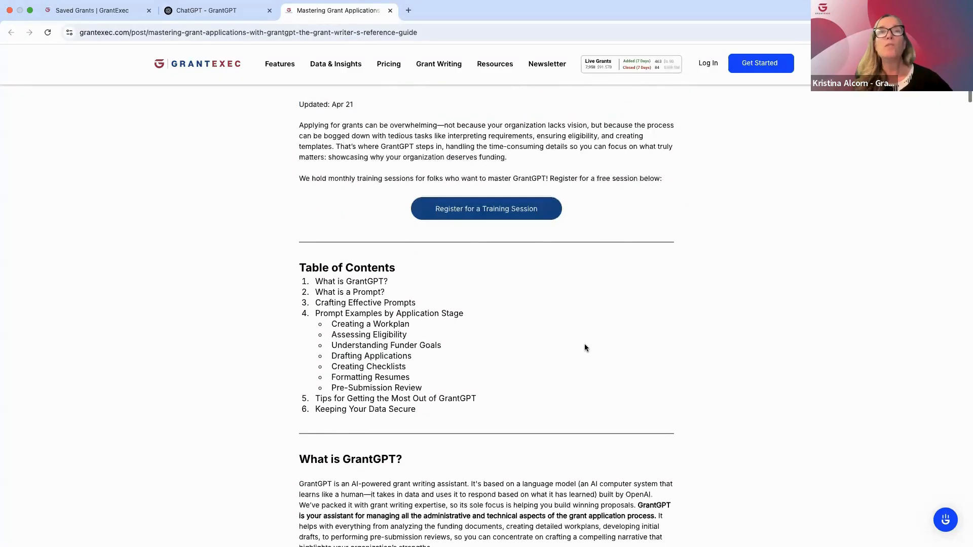
{"action": "scroll", "coordinate": [585, 348], "scroll_direction": "down", "scroll_amount": 7}
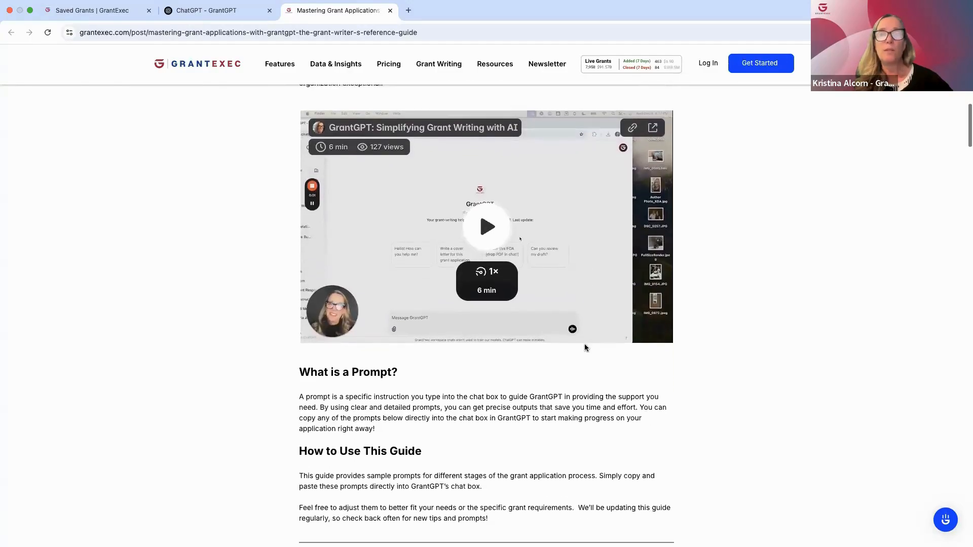
{"action": "scroll", "coordinate": [585, 347], "scroll_direction": "down", "scroll_amount": 11}
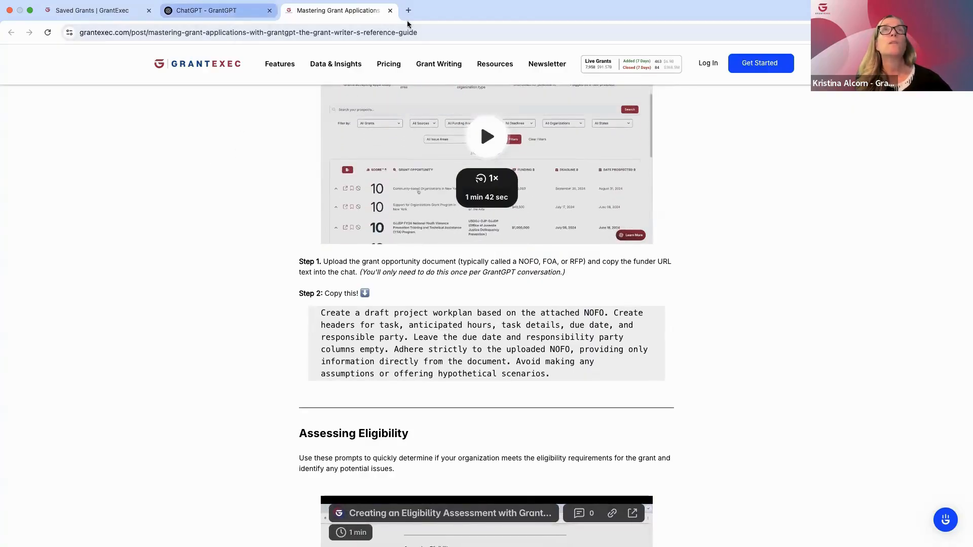
Return to the GrantGPT conversation, review its getting-started instructions, and attach 01_Arlington_County_Grant.pdf from the FFN_RACE Application folder
{"action": "left_click", "coordinate": [187, 13]}
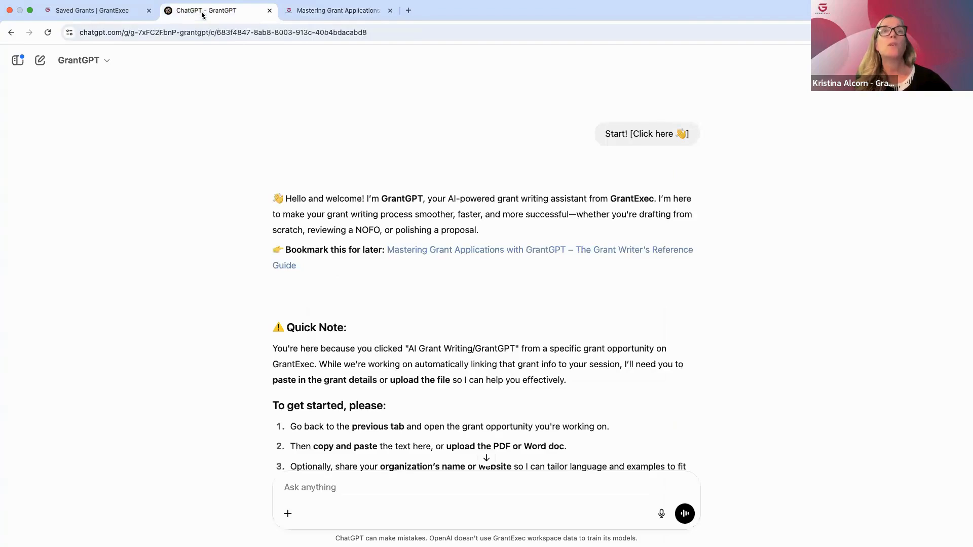
{"action": "scroll", "coordinate": [458, 344], "scroll_direction": "down", "scroll_amount": 2}
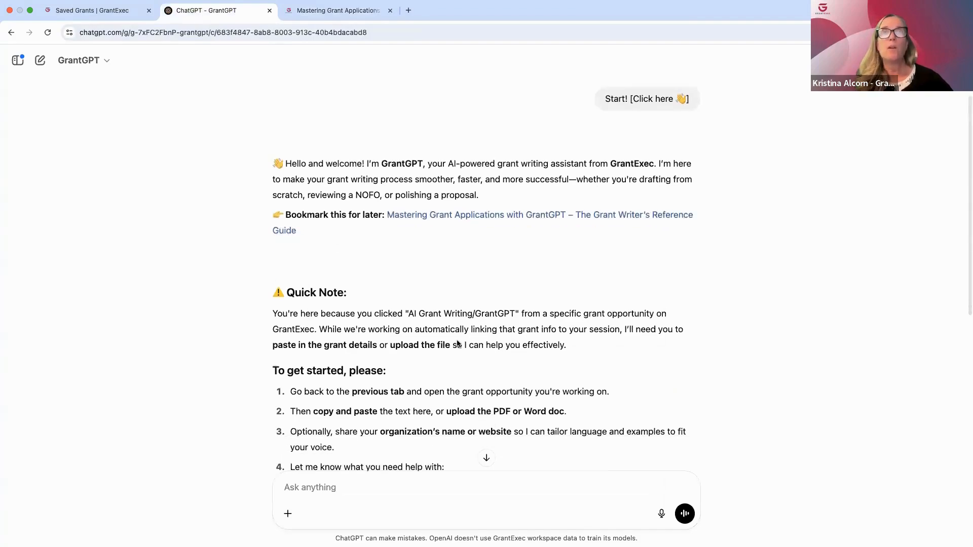
{"action": "scroll", "coordinate": [458, 345], "scroll_direction": "down", "scroll_amount": 2}
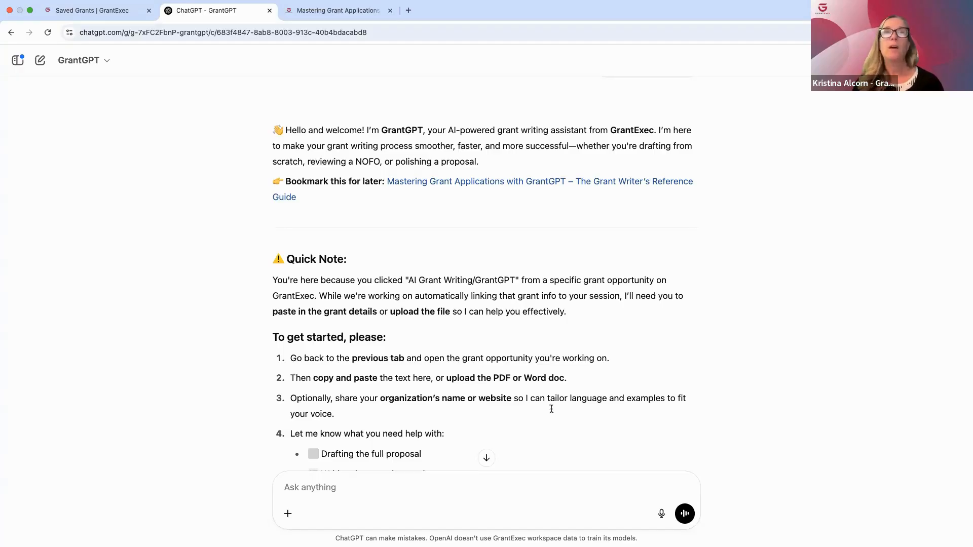
{"action": "scroll", "coordinate": [512, 400], "scroll_direction": "down", "scroll_amount": 5}
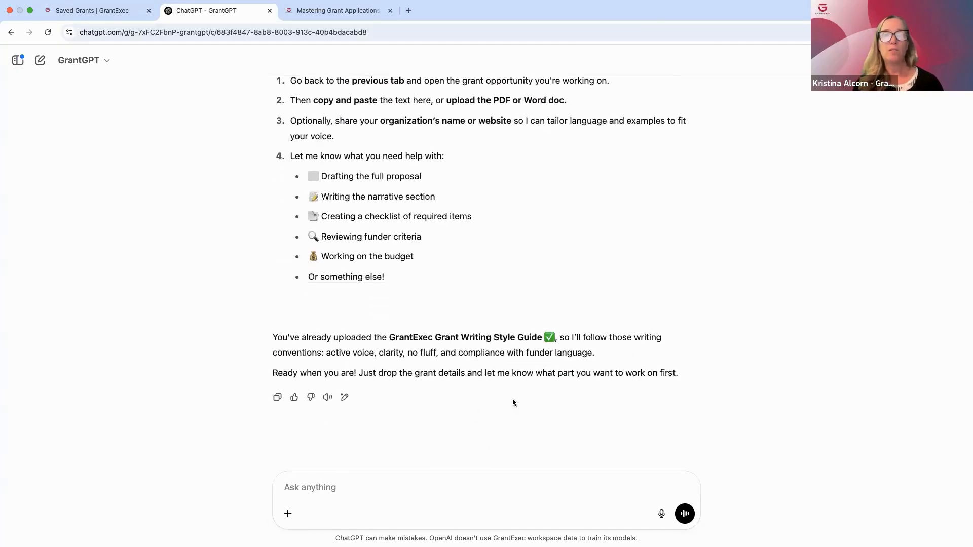
{"action": "left_click", "coordinate": [288, 515]}
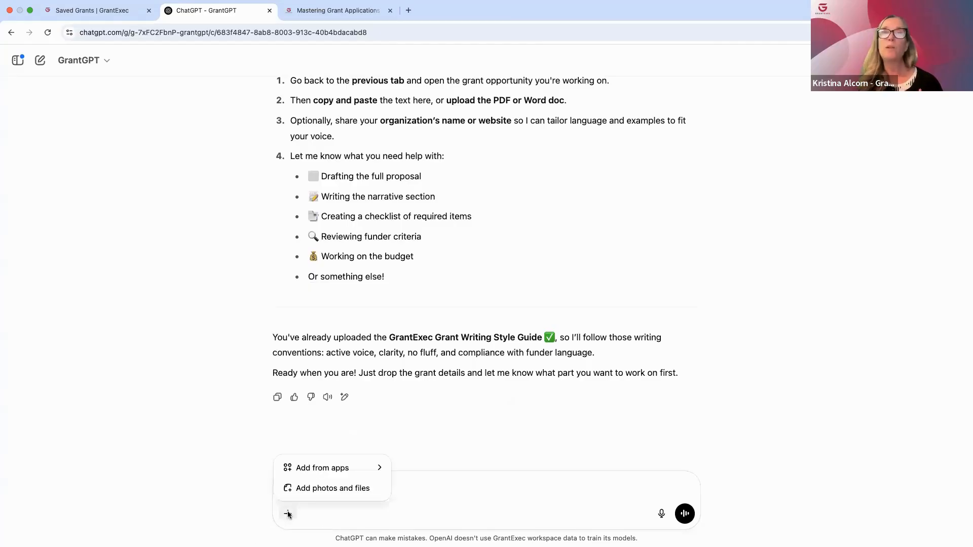
{"action": "left_click", "coordinate": [325, 489]}
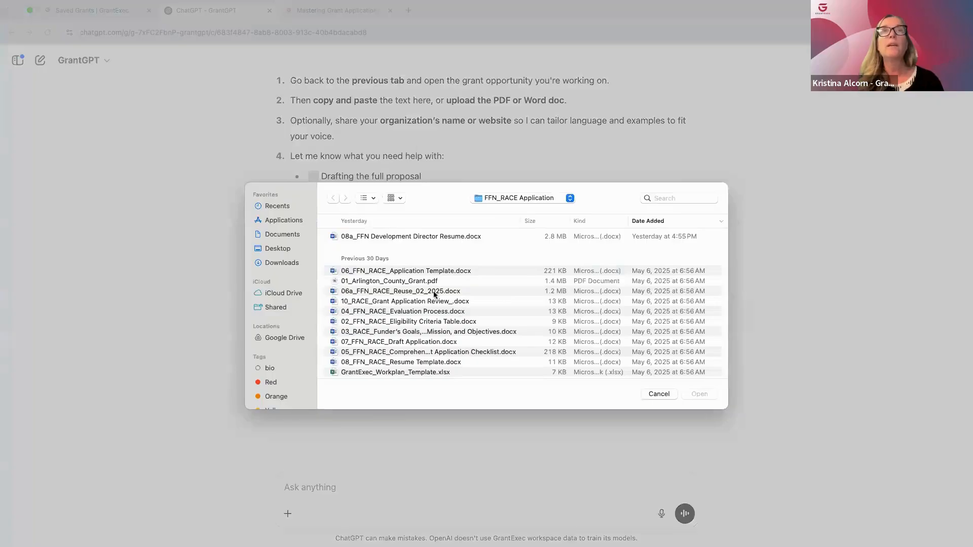
{"action": "left_click", "coordinate": [413, 282]}
{"action": "left_click", "coordinate": [699, 393]}
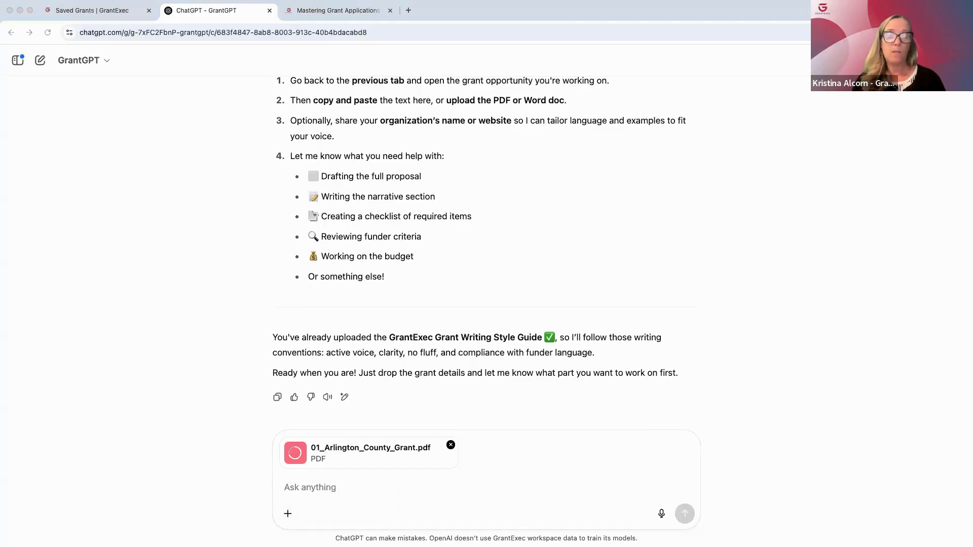
{"action": "left_click", "coordinate": [289, 488]}
{"action": "type", "text": "Using the uploaded NOFO and funder URL https://www.arlingtonva.us/Government/Topics/Equity/Equity-Based-Grant, extract all explicitly stated eligibility requirements. Present the results in a table using these columns: 1) Eligibility Criteria, 2) Potential Red Flags or Areas of Concern, 3) NOFO Section/Page Reference, and 4) Recommended Action. Do not include assumptions or hypothetical content."}
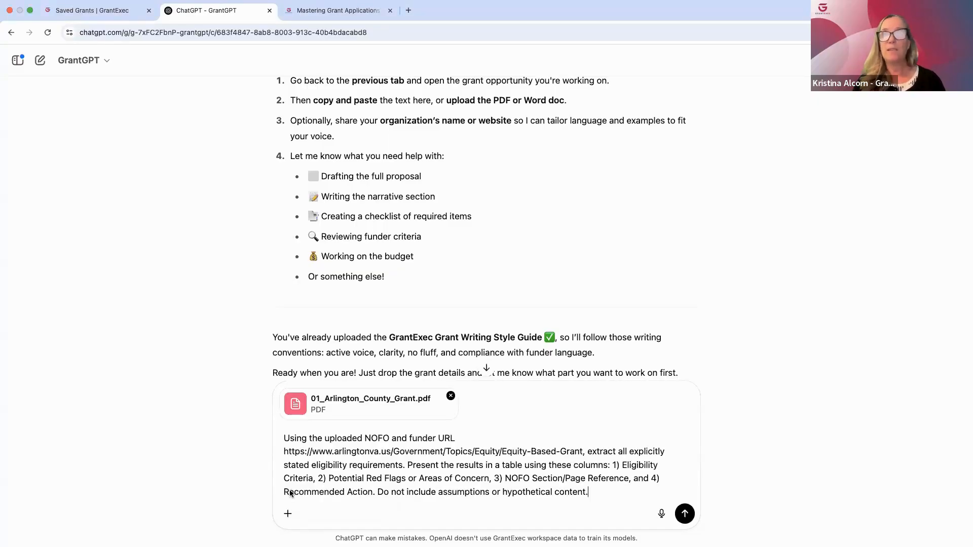
{"action": "key", "text": "Return"}
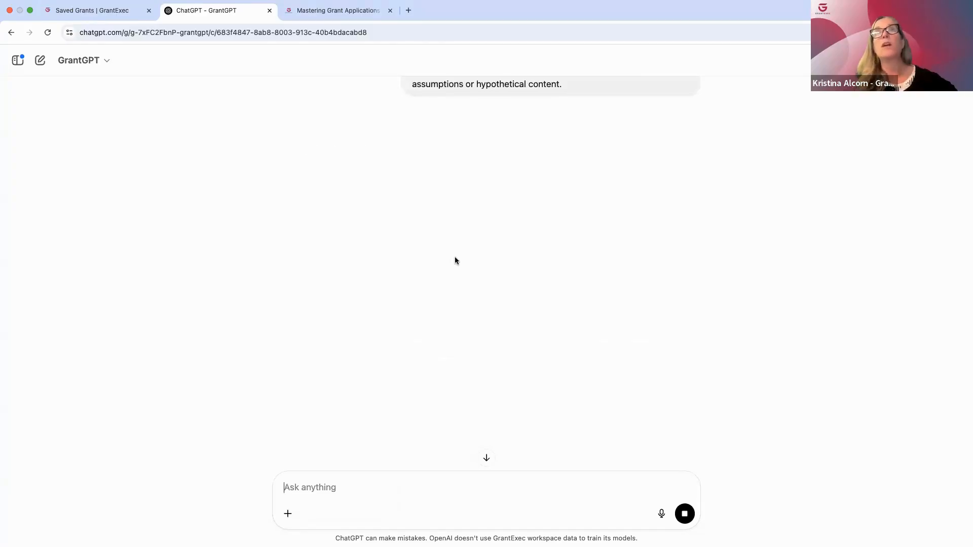
Review the submitted eligibility prompt and read through the generated table of criteria, red flags, NOFO references and recommended actions
{"action": "scroll", "coordinate": [453, 227], "scroll_direction": "up", "scroll_amount": 5}
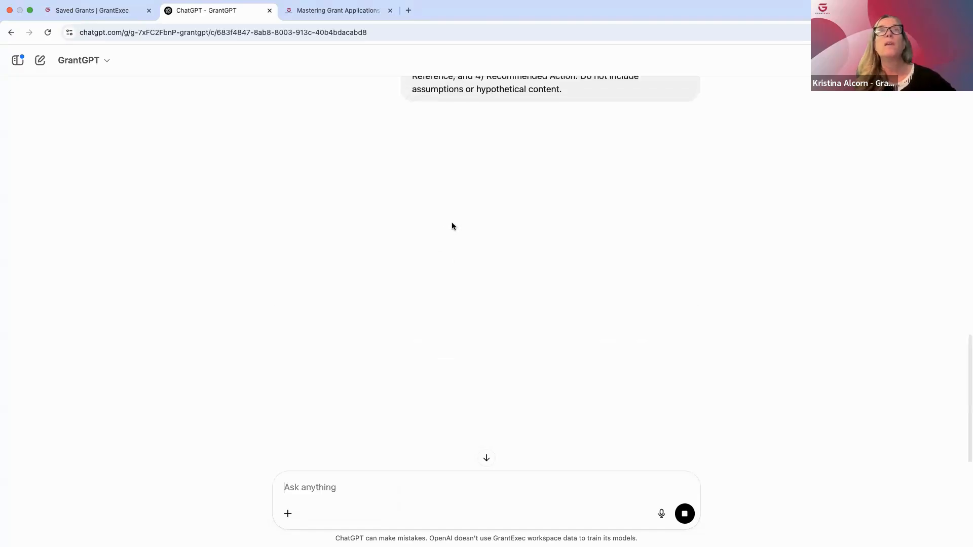
{"action": "scroll", "coordinate": [453, 226], "scroll_direction": "up", "scroll_amount": 1}
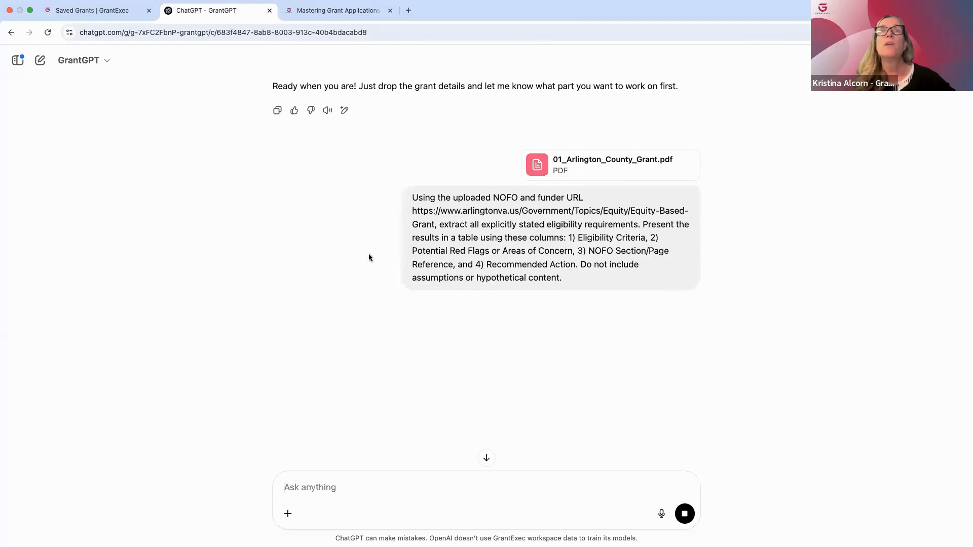
{"action": "scroll", "coordinate": [306, 228], "scroll_direction": "up", "scroll_amount": 1}
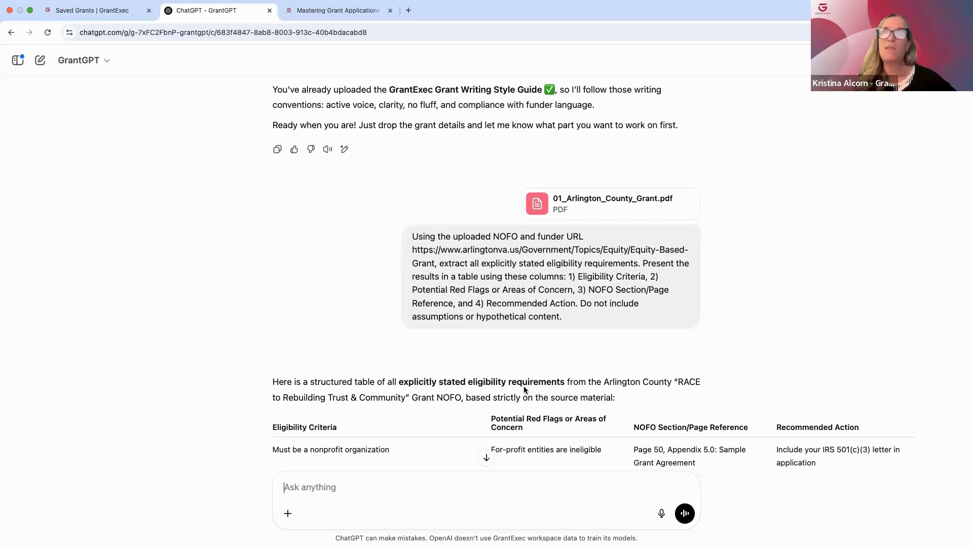
{"action": "scroll", "coordinate": [524, 389], "scroll_direction": "down", "scroll_amount": 5}
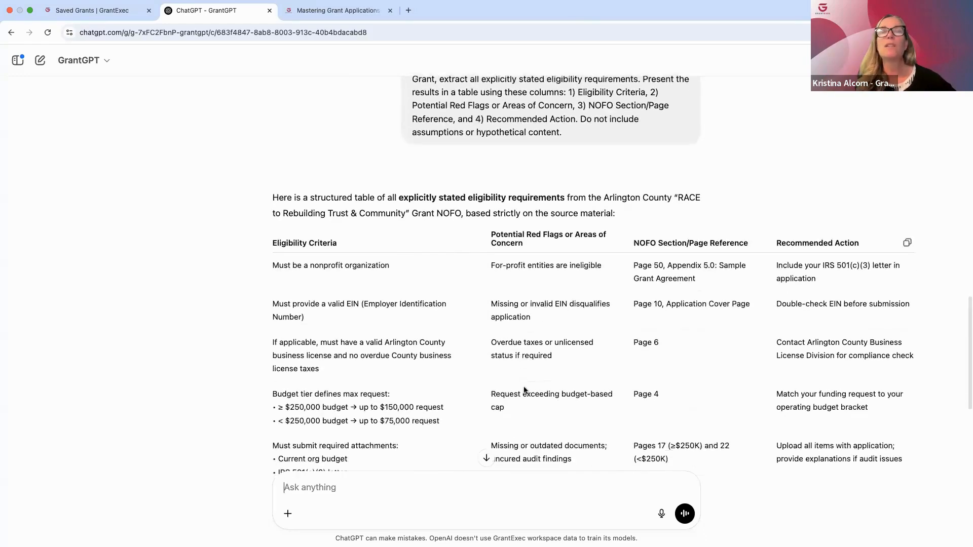
{"action": "scroll", "coordinate": [524, 390], "scroll_direction": "down", "scroll_amount": 2}
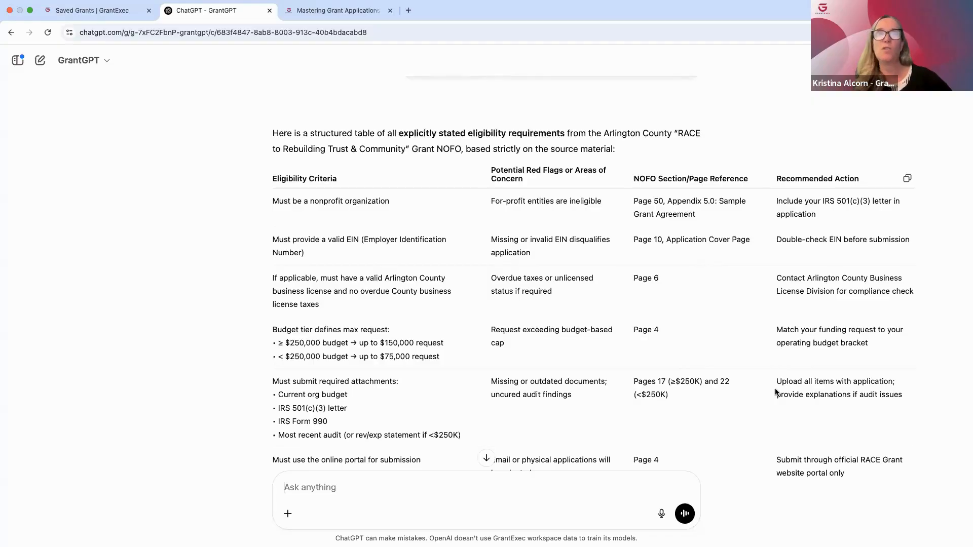
{"action": "scroll", "coordinate": [776, 394], "scroll_direction": "down", "scroll_amount": 5}
{"action": "scroll", "coordinate": [776, 393], "scroll_direction": "down", "scroll_amount": 3}
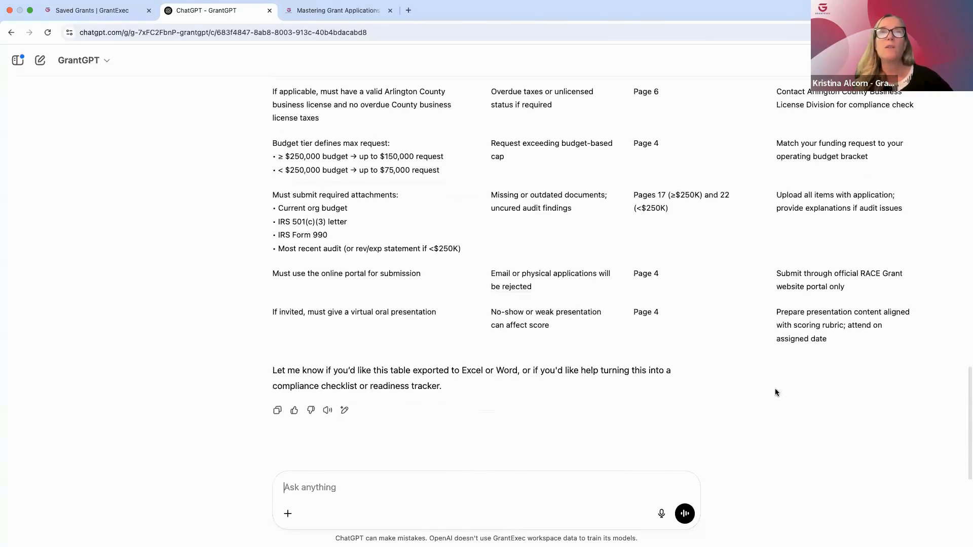
{"action": "scroll", "coordinate": [775, 394], "scroll_direction": "up", "scroll_amount": 12}
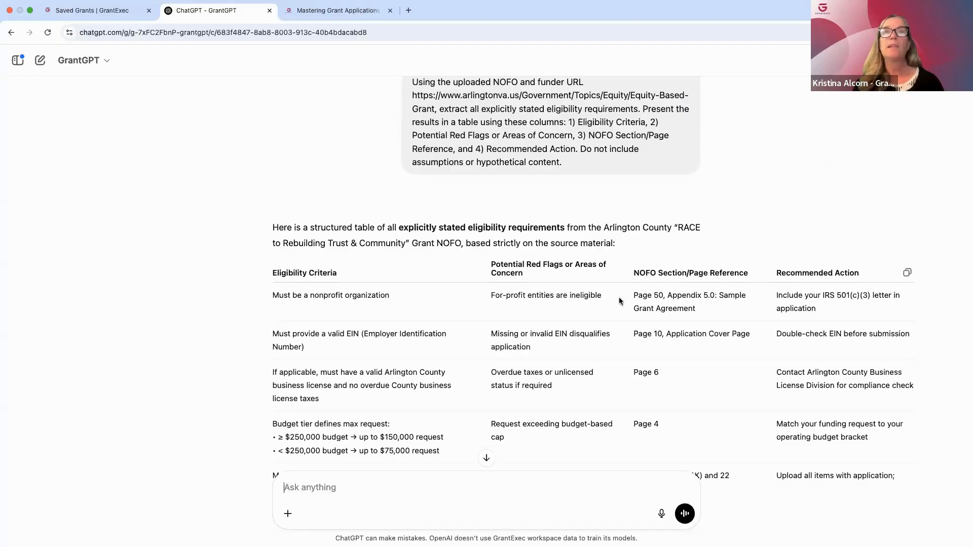
{"action": "scroll", "coordinate": [619, 301], "scroll_direction": "down", "scroll_amount": 1}
{"action": "scroll", "coordinate": [619, 301], "scroll_direction": "down", "scroll_amount": 6}
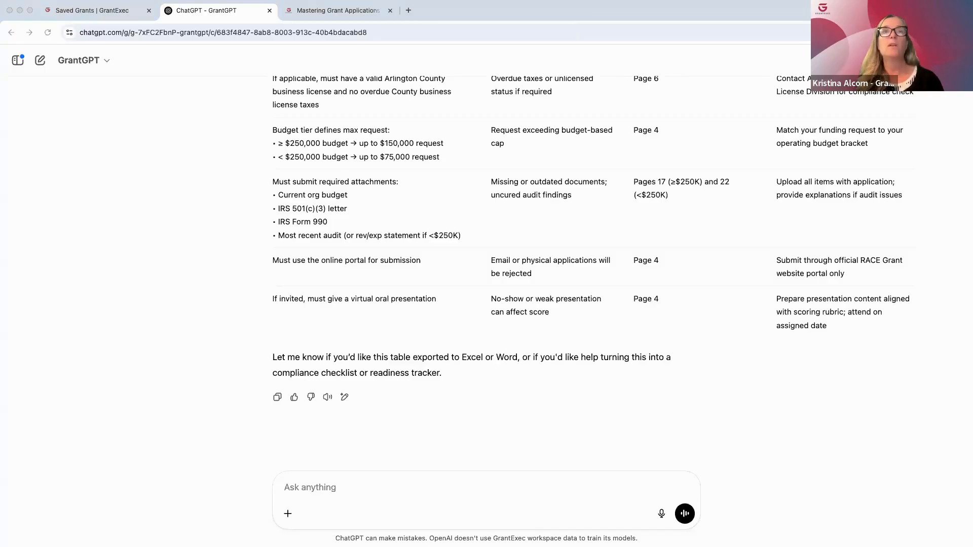
Ask for a detailed explanation of the funder's goals, priorities, mission and objectives, adhering strictly to the uploaded NOFO and funder URL
{"action": "left_click", "coordinate": [307, 488]}
{"action": "type", "text": "Create a detailed explanation of the funder’s goals, priorities, mission, and objectives as outlined in the uploaded NOFO. Adhere strictly to the uploaded NOFO and funder URL focusing on the specific areas the funder aims to support and prioritize. Avoid assumptions or hypothetical interpretations."}
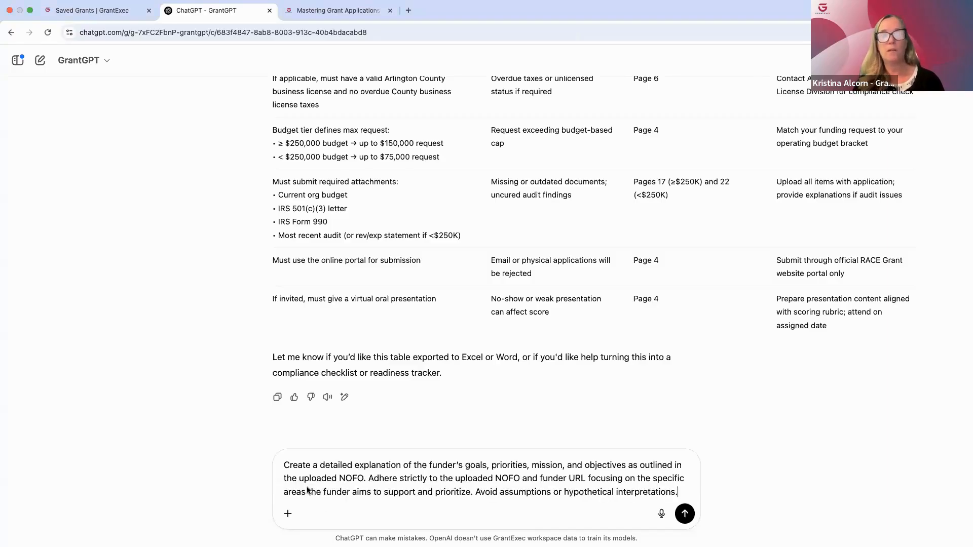
{"action": "key", "text": "Return"}
Read the explanation of the funder's mission, grant purpose, core objectives, funding priorities and population focus
{"action": "scroll", "coordinate": [420, 293], "scroll_direction": "up", "scroll_amount": 5}
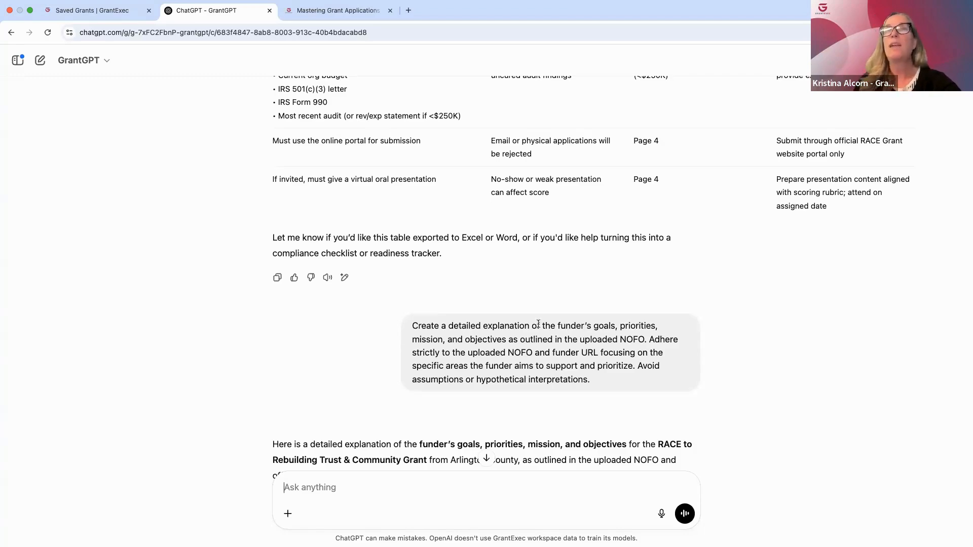
{"action": "mouse_move", "coordinate": [542, 330]}
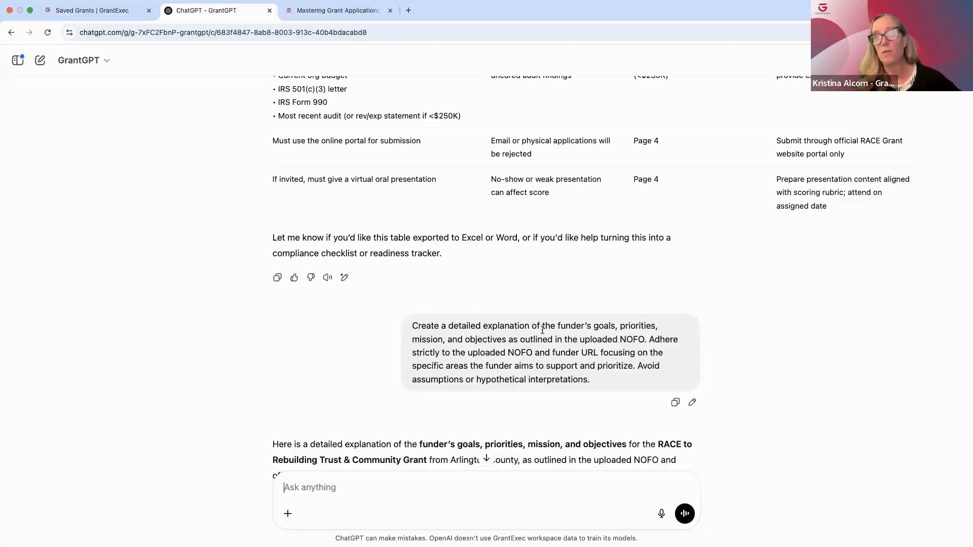
{"action": "scroll", "coordinate": [504, 372], "scroll_direction": "down", "scroll_amount": 2}
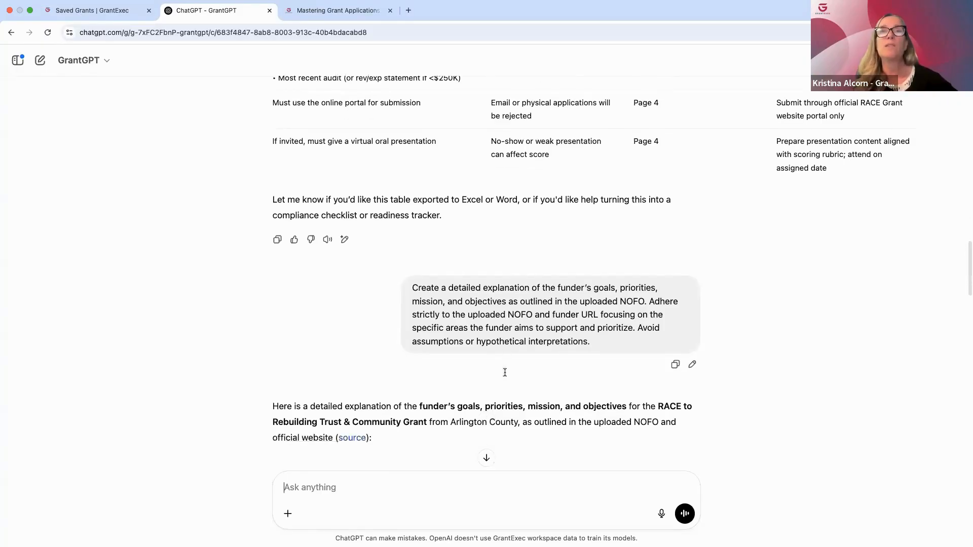
{"action": "scroll", "coordinate": [502, 377], "scroll_direction": "down", "scroll_amount": 5}
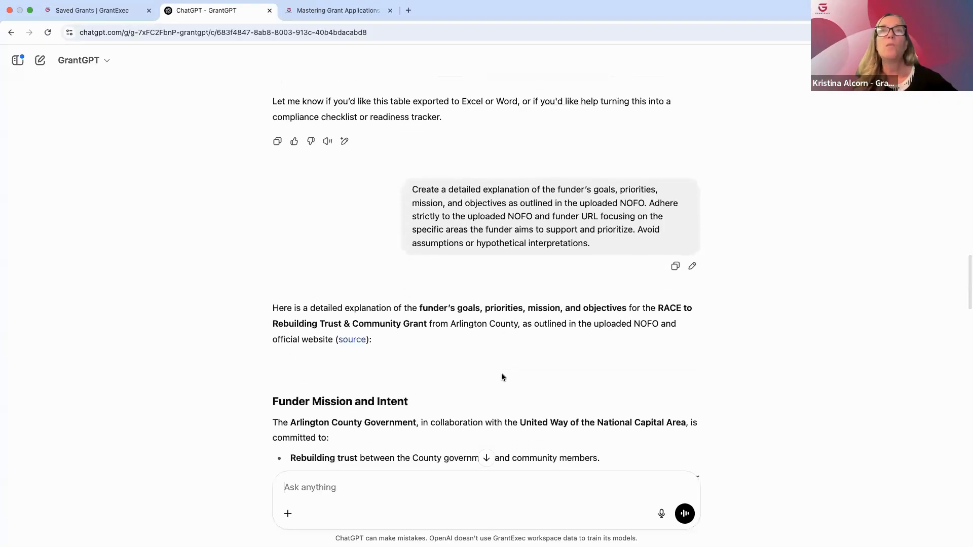
{"action": "scroll", "coordinate": [502, 377], "scroll_direction": "down", "scroll_amount": 9}
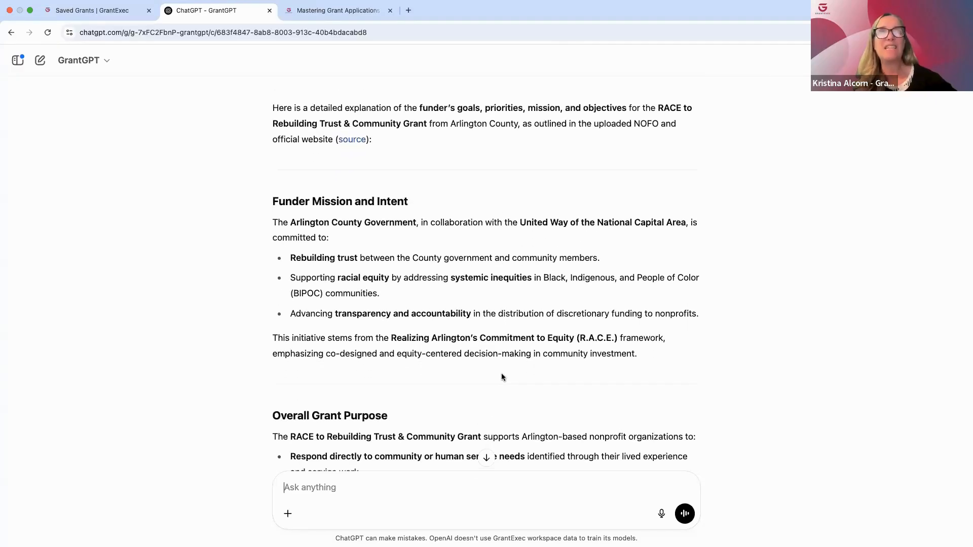
{"action": "scroll", "coordinate": [502, 377], "scroll_direction": "down", "scroll_amount": 4}
{"action": "scroll", "coordinate": [502, 375], "scroll_direction": "down", "scroll_amount": 10}
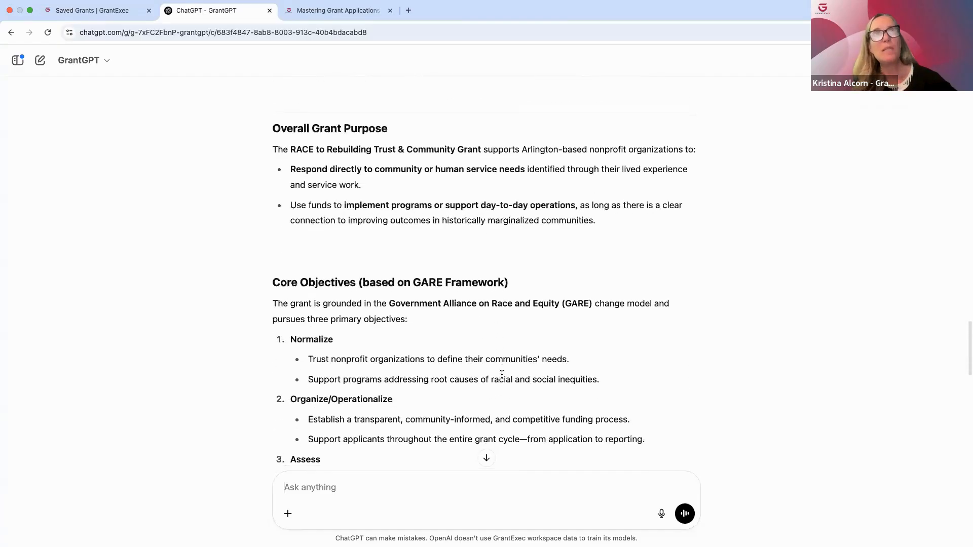
{"action": "scroll", "coordinate": [502, 375], "scroll_direction": "down", "scroll_amount": 14}
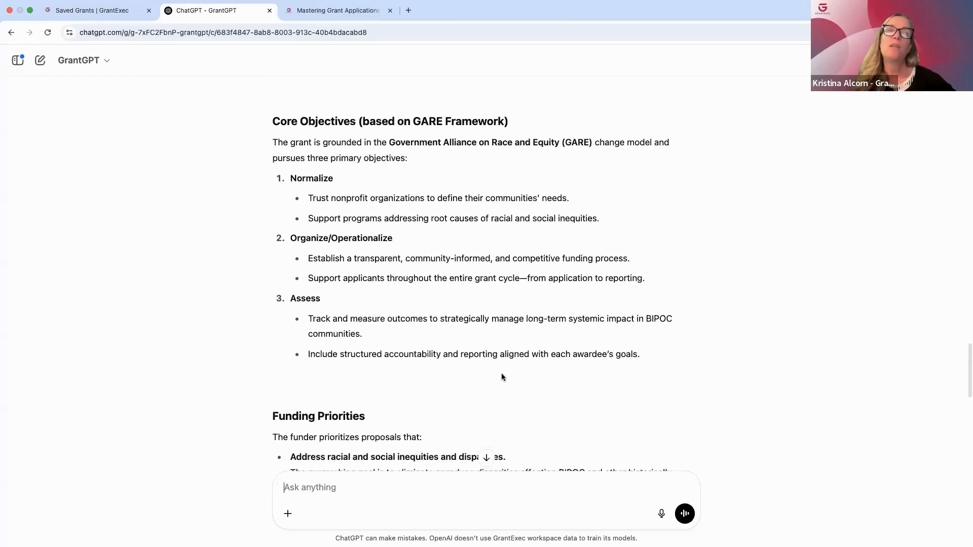
{"action": "scroll", "coordinate": [502, 375], "scroll_direction": "down", "scroll_amount": 14}
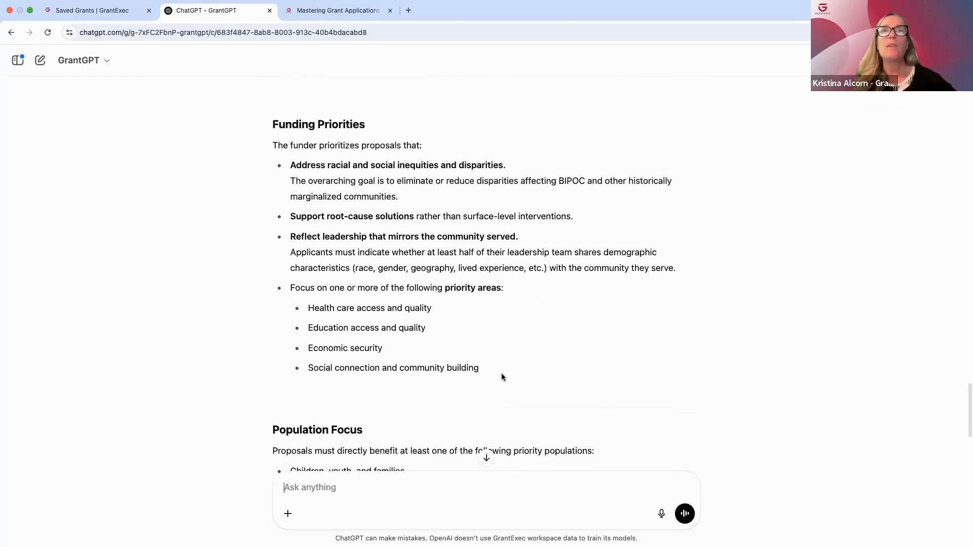
{"action": "scroll", "coordinate": [502, 376], "scroll_direction": "down", "scroll_amount": 8}
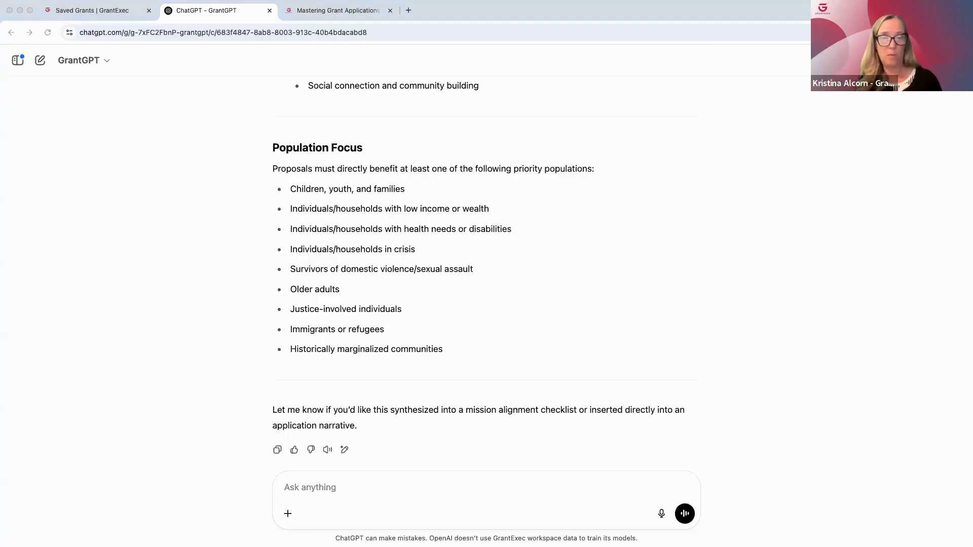
Ask for a table explaining the evaluation criteria from the NOFO and funder URL, with specific guidance on meeting each requirement and the content the funder seeks
{"action": "left_click", "coordinate": [308, 486]}
{"action": "type", "text": "Identify and explain the evaluation criteria from the uploaded NOFO and funder URL. For each criterion, provide specific guidance on how to meet the requirement, including what content the funder is seeking. Organize in a table format. Avoid generalizations or assumptions; reference the NOFO directly."}
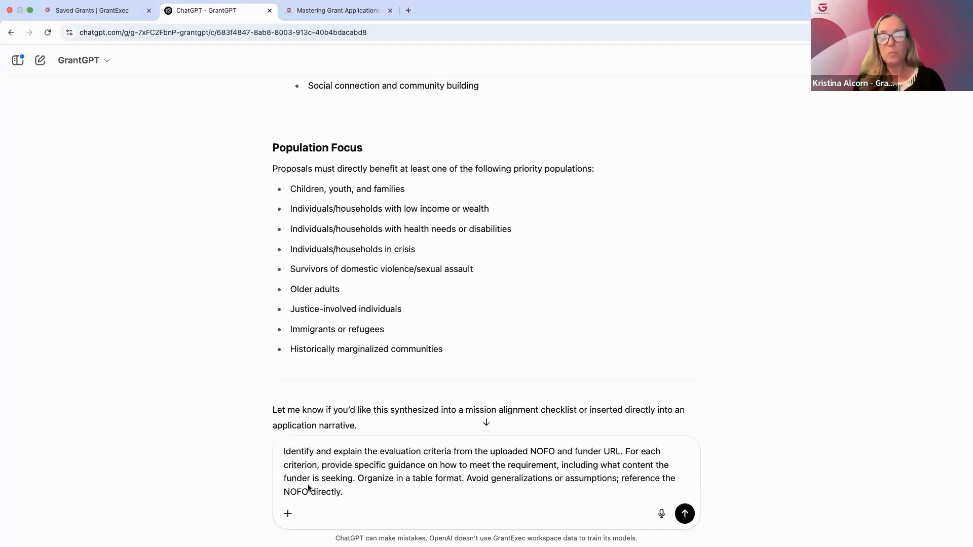
{"action": "key", "text": "Return"}
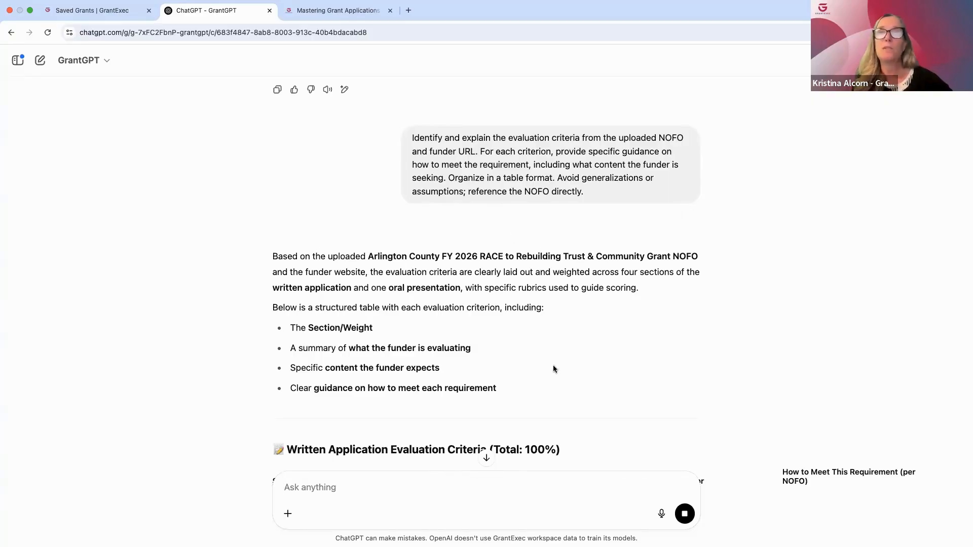
Examine the evaluation criteria tables for the written application and the oral presentation through to the end of the response
{"action": "scroll", "coordinate": [549, 371], "scroll_direction": "down", "scroll_amount": 3}
{"action": "scroll", "coordinate": [549, 372], "scroll_direction": "down", "scroll_amount": 2}
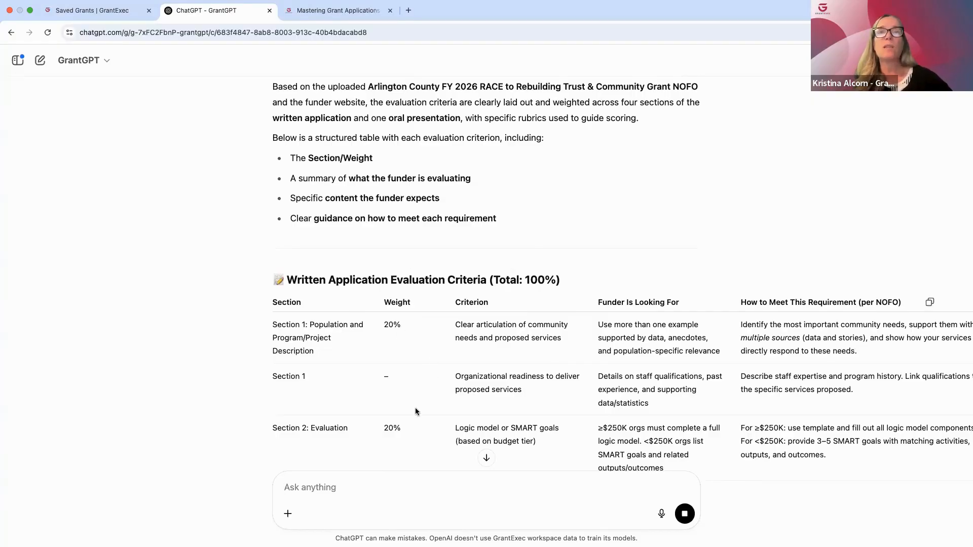
{"action": "scroll", "coordinate": [419, 431], "scroll_direction": "down", "scroll_amount": 1}
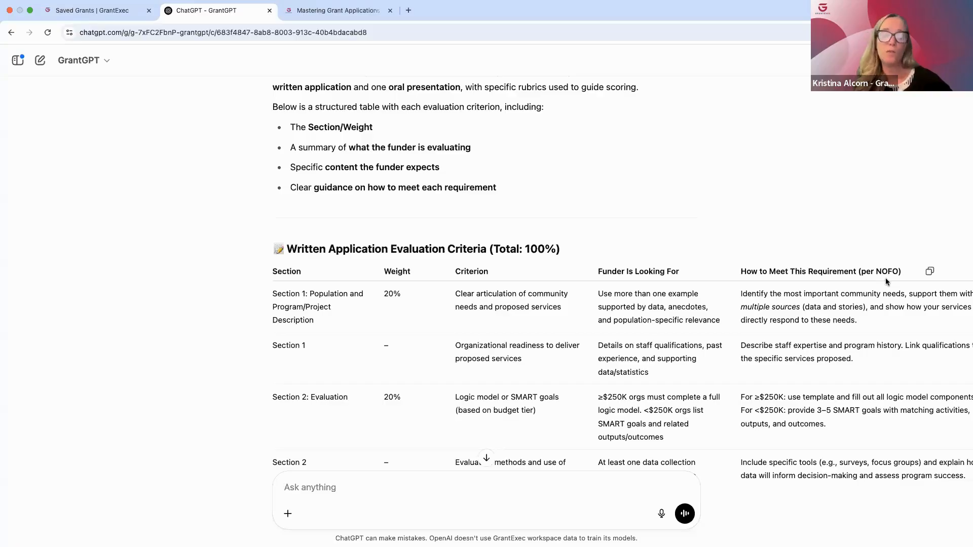
{"action": "scroll", "coordinate": [886, 278], "scroll_direction": "down", "scroll_amount": 5}
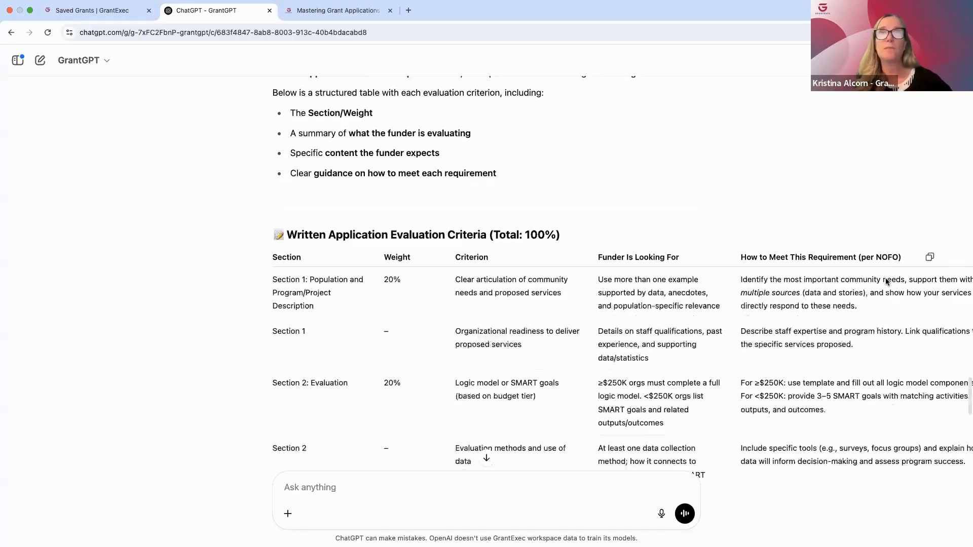
{"action": "scroll", "coordinate": [886, 279], "scroll_direction": "down", "scroll_amount": 5}
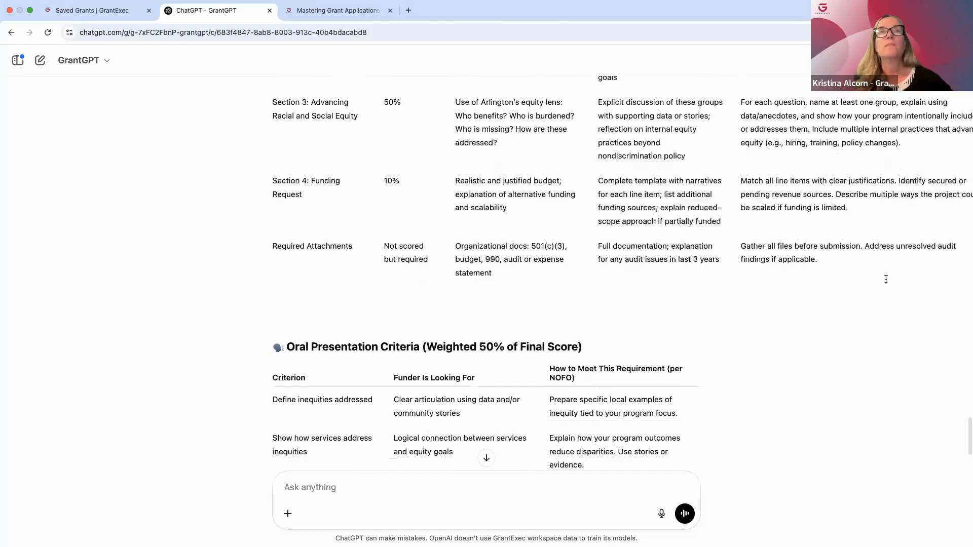
{"action": "scroll", "coordinate": [886, 279], "scroll_direction": "down", "scroll_amount": 2}
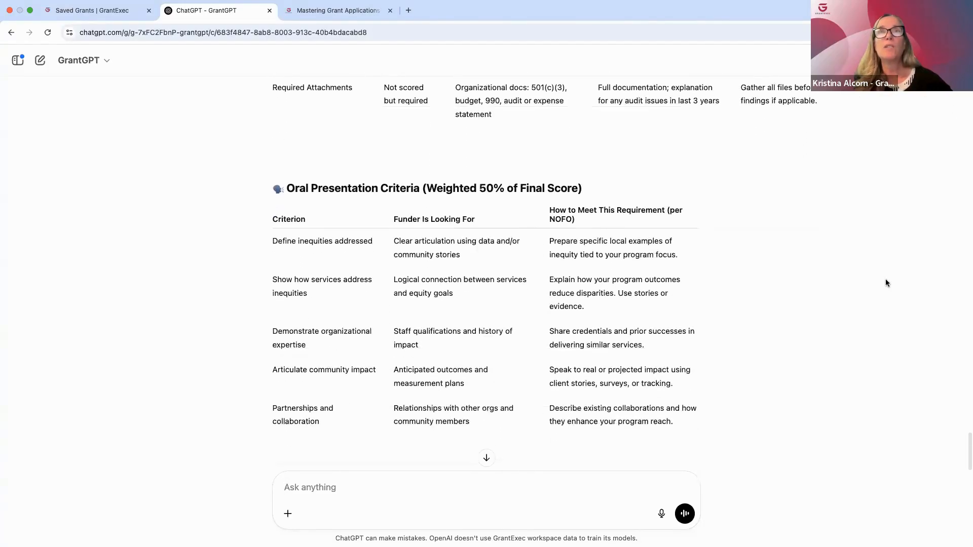
{"action": "scroll", "coordinate": [886, 279], "scroll_direction": "down", "scroll_amount": 2}
{"action": "scroll", "coordinate": [886, 283], "scroll_direction": "down", "scroll_amount": 1}
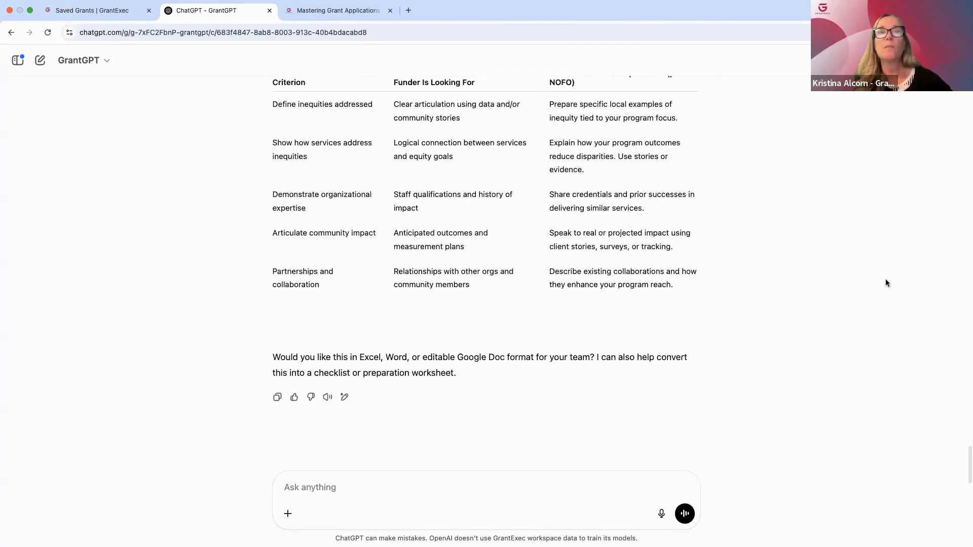
Ask for a NOFO-based checklist table of application components and required attachments, with columns for item, description, word/character/page limit, and naming or formatting instructions
{"action": "scroll", "coordinate": [768, 229], "scroll_direction": "up", "scroll_amount": 13}
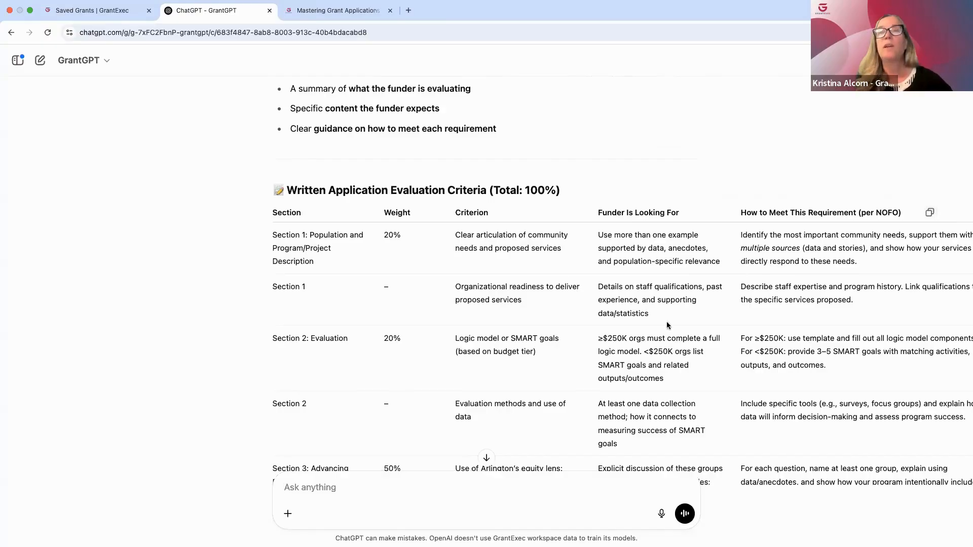
{"action": "scroll", "coordinate": [647, 351], "scroll_direction": "down", "scroll_amount": 1}
{"action": "scroll", "coordinate": [648, 352], "scroll_direction": "down", "scroll_amount": 9}
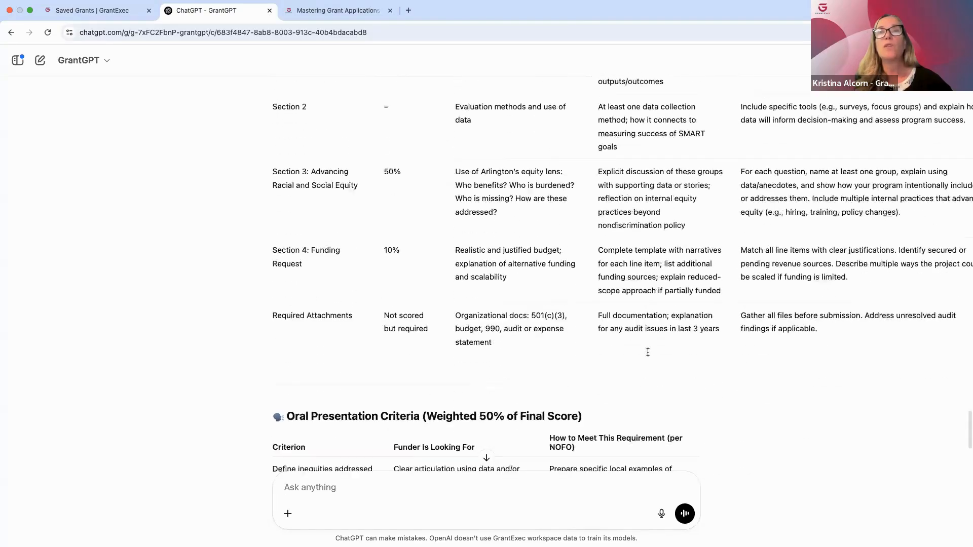
{"action": "scroll", "coordinate": [647, 353], "scroll_direction": "down", "scroll_amount": 3}
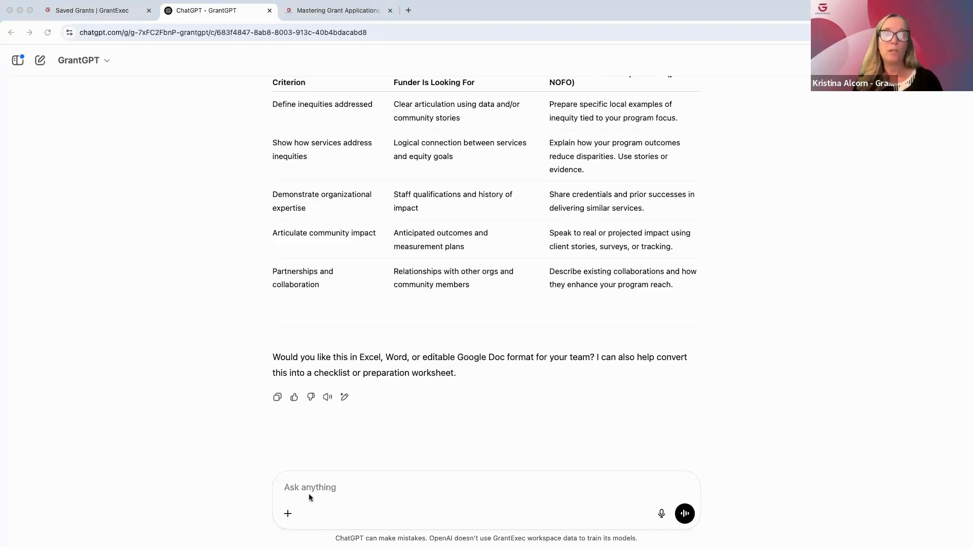
{"action": "left_click", "coordinate": [290, 493]}
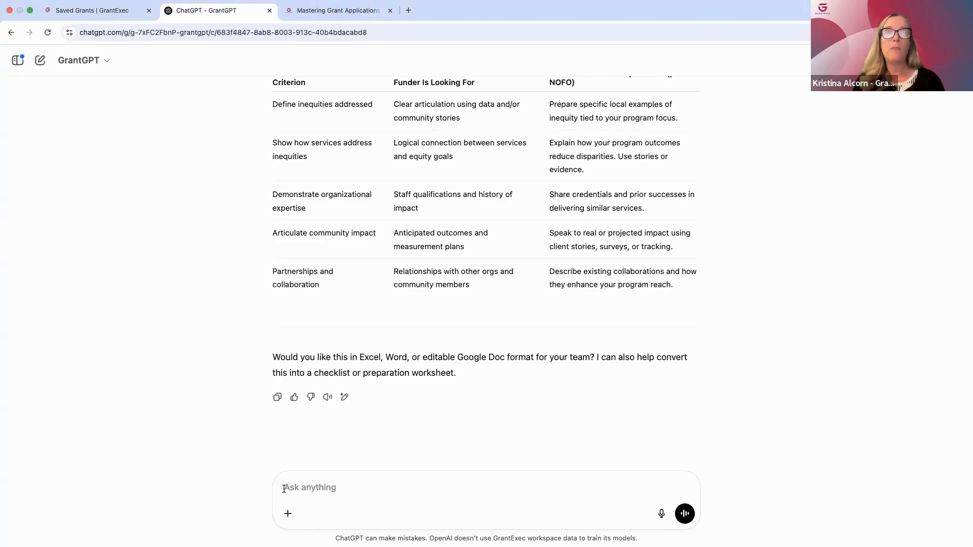
{"action": "type", "text": "Generate a complete checklist of all application components and required attachments based on the uploaded NOFO and funder URL. Note all required elements, attachments, forms, certifications, and deadlines. Base your output strictly on the NOFO content. Present the checklist in a table with the following columns: Item or Section Description or Purpose Word/Character/Page Limit (if applicable) Naming Convention or Formatting Instructions"}
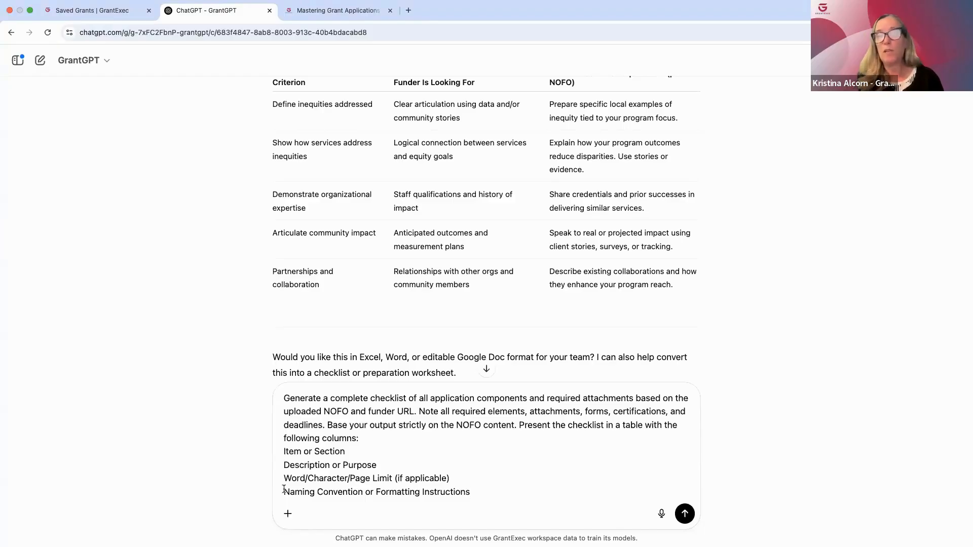
{"action": "key", "text": "Return"}
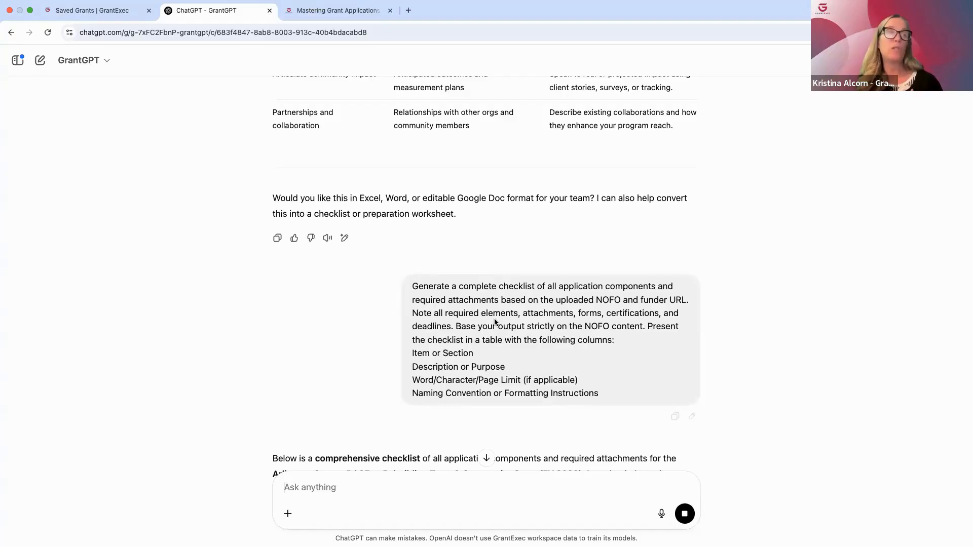
Examine the checklist table from portal submission through the application sections, required attachments and post-selection documents
{"action": "scroll", "coordinate": [495, 322], "scroll_direction": "down", "scroll_amount": 2}
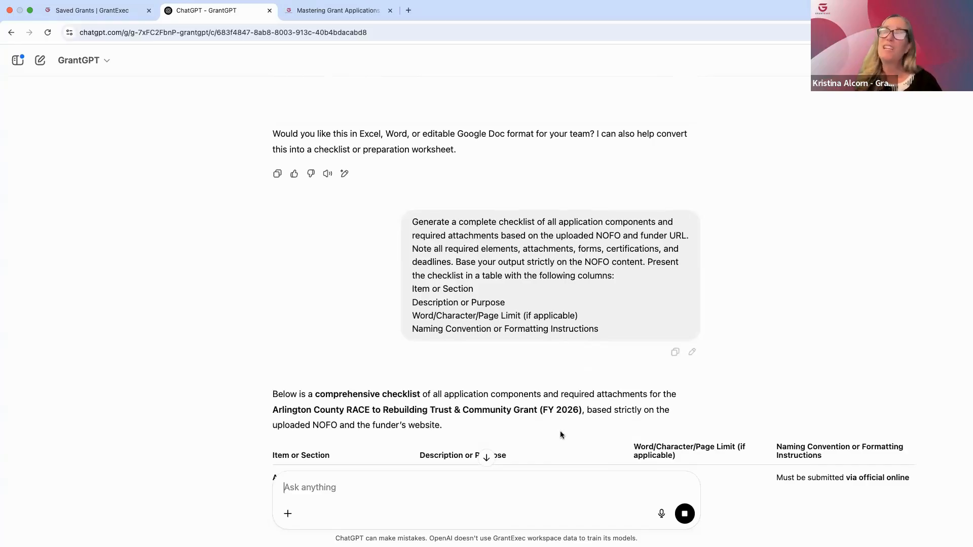
{"action": "scroll", "coordinate": [561, 435], "scroll_direction": "down", "scroll_amount": 2}
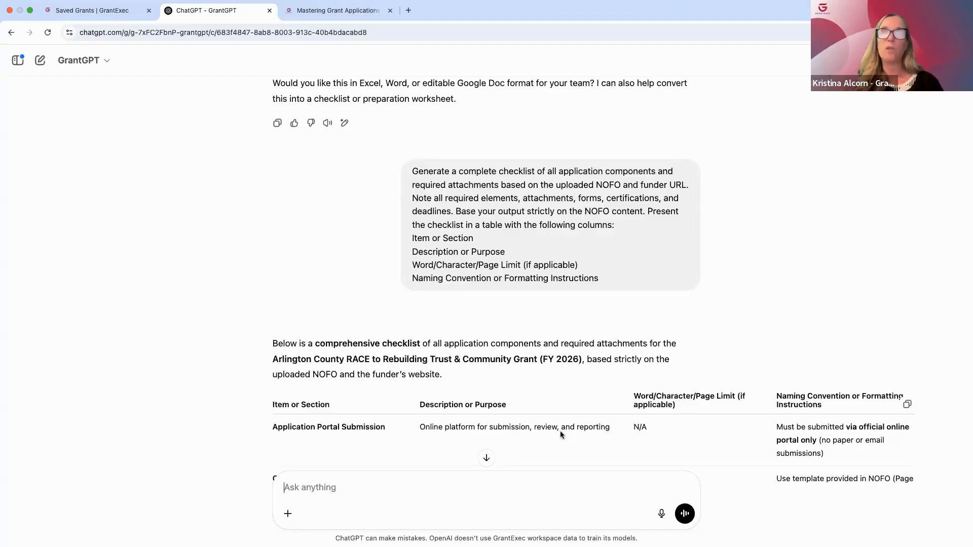
{"action": "scroll", "coordinate": [560, 432], "scroll_direction": "down", "scroll_amount": 2}
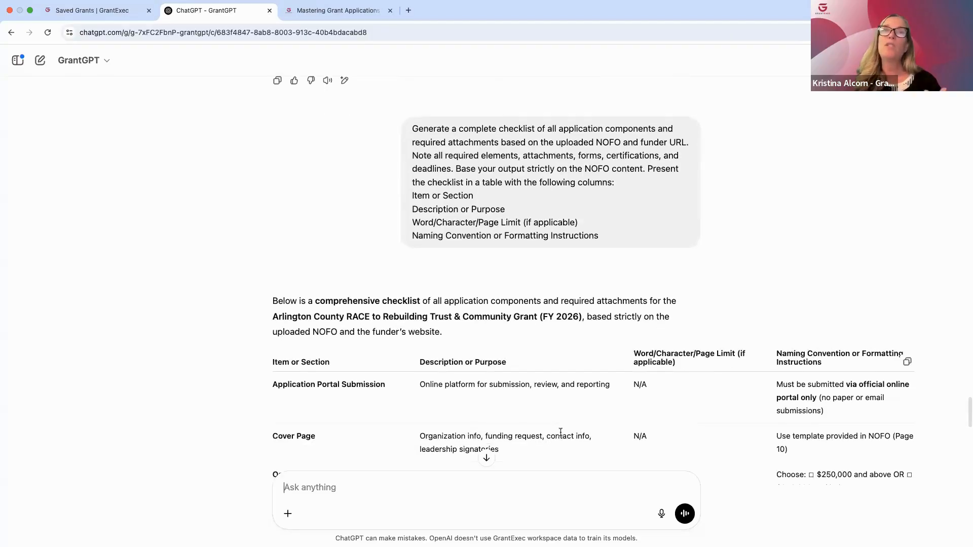
{"action": "scroll", "coordinate": [560, 432], "scroll_direction": "down", "scroll_amount": 3}
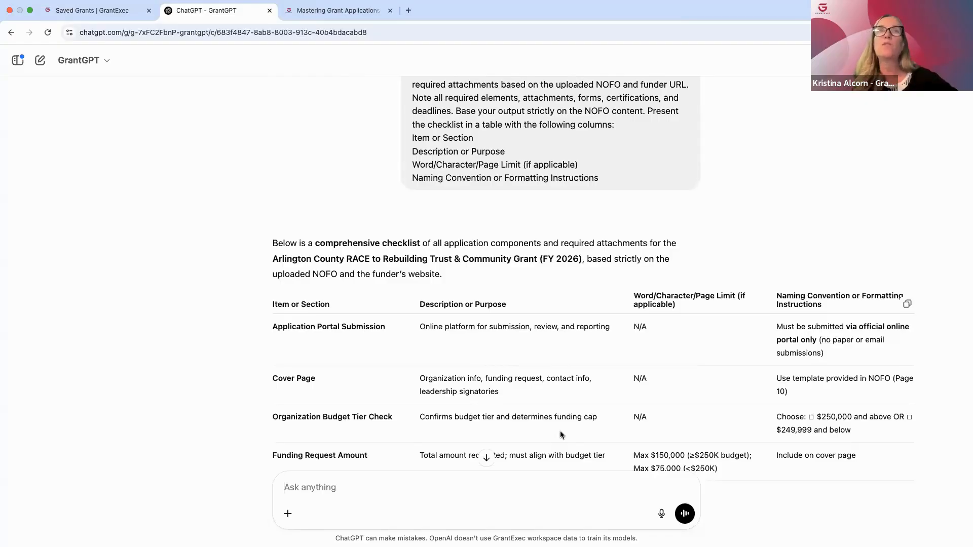
{"action": "scroll", "coordinate": [561, 435], "scroll_direction": "down", "scroll_amount": 6}
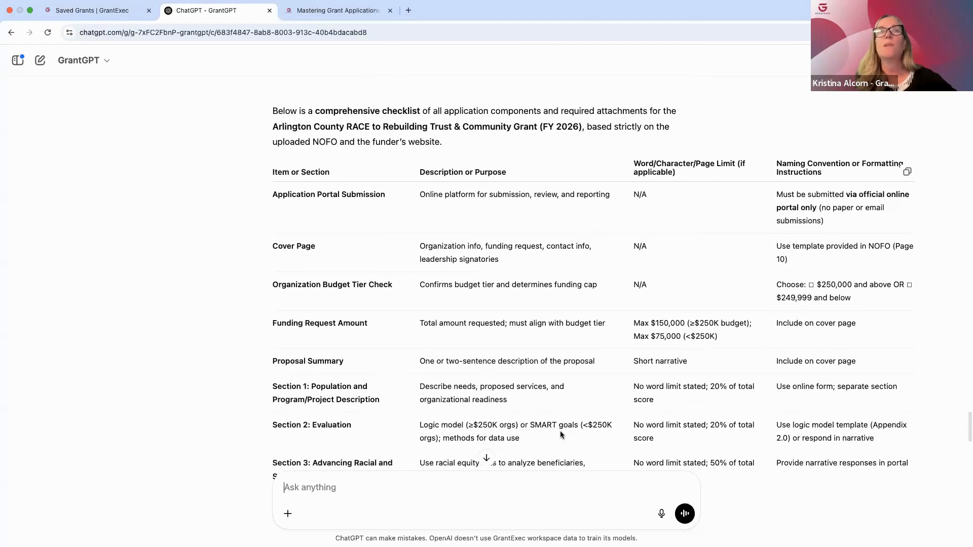
{"action": "scroll", "coordinate": [561, 434], "scroll_direction": "down", "scroll_amount": 4}
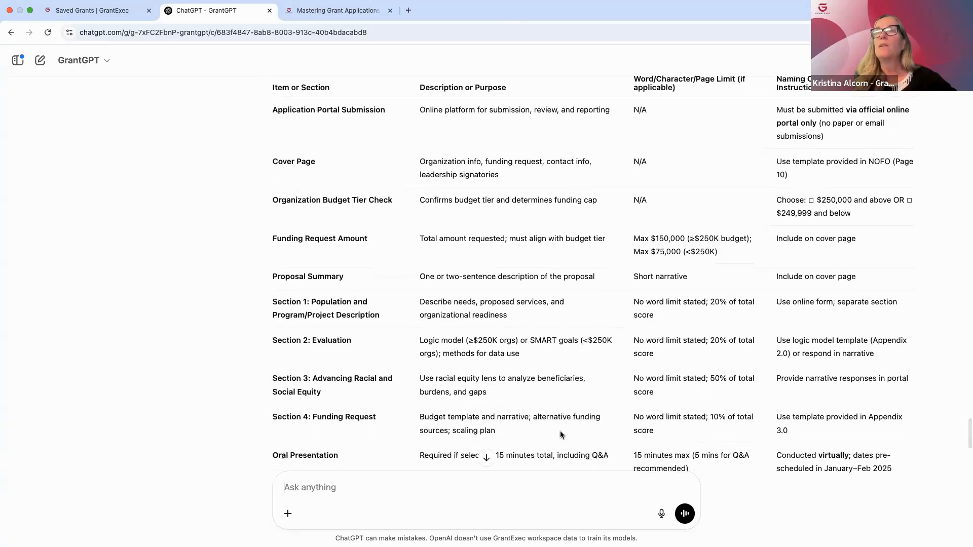
{"action": "scroll", "coordinate": [560, 434], "scroll_direction": "down", "scroll_amount": 5}
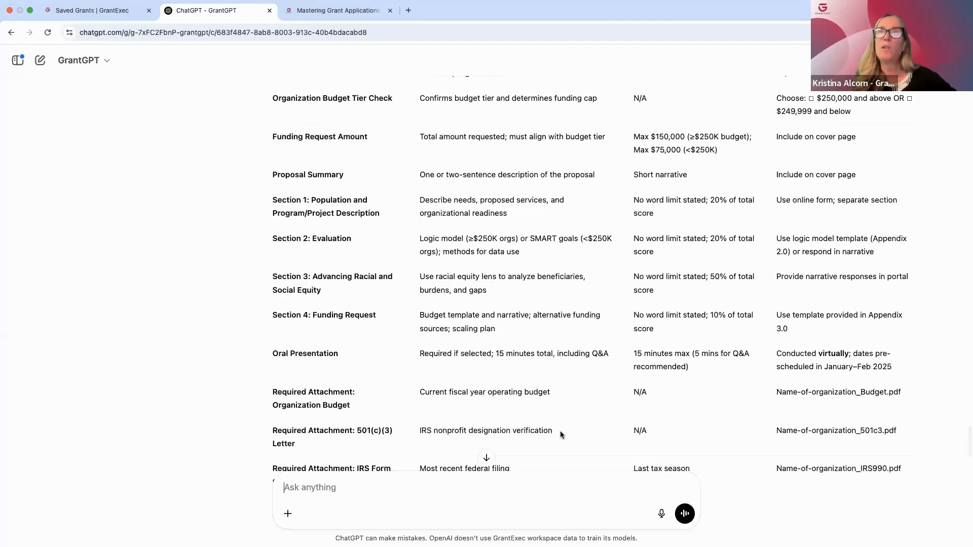
{"action": "scroll", "coordinate": [561, 435], "scroll_direction": "down", "scroll_amount": 5}
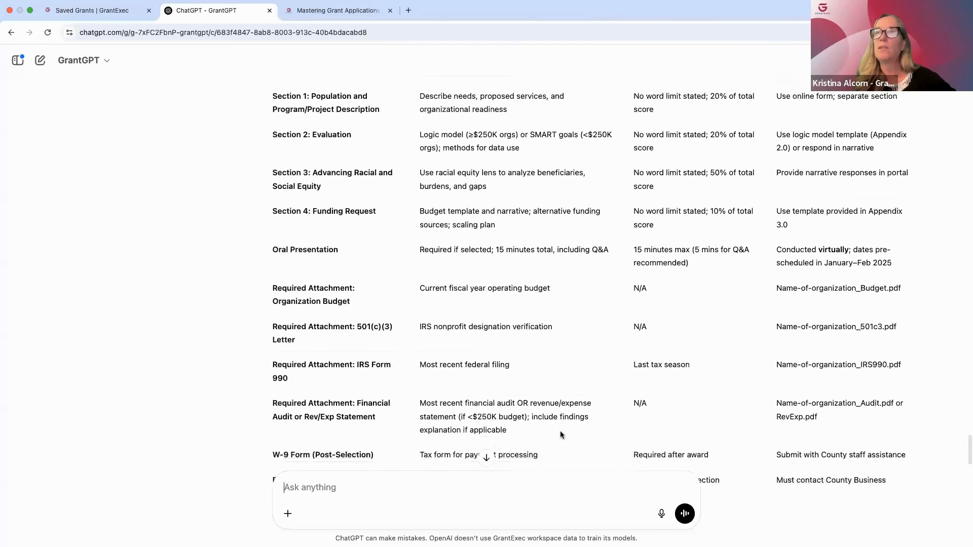
{"action": "scroll", "coordinate": [561, 435], "scroll_direction": "down", "scroll_amount": 3}
{"action": "scroll", "coordinate": [560, 434], "scroll_direction": "down", "scroll_amount": 3}
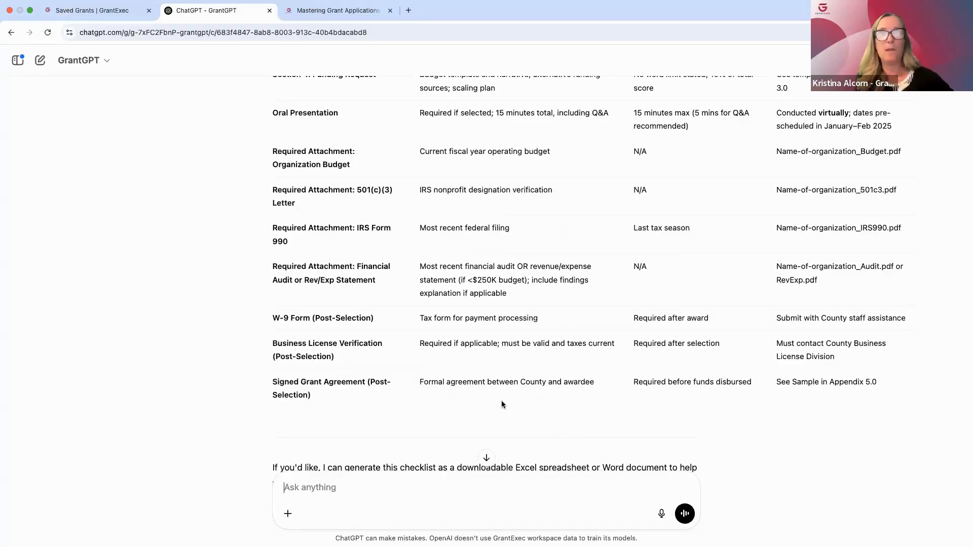
{"action": "scroll", "coordinate": [500, 398], "scroll_direction": "down", "scroll_amount": 3}
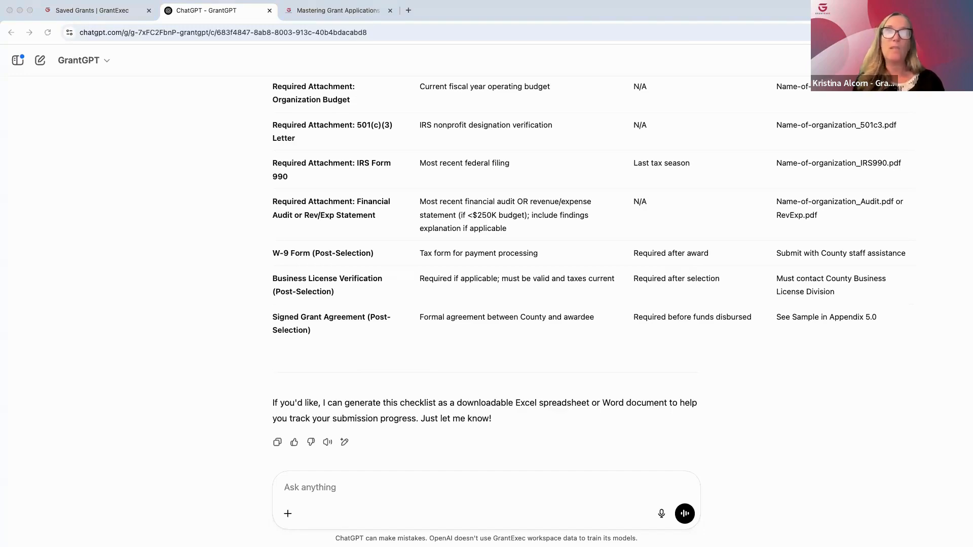
Ask for a full application template from the NOFO with section headers, length limits, plain-language writing prompts and formatting instructions, without hypothetical content
{"action": "left_click", "coordinate": [320, 487]}
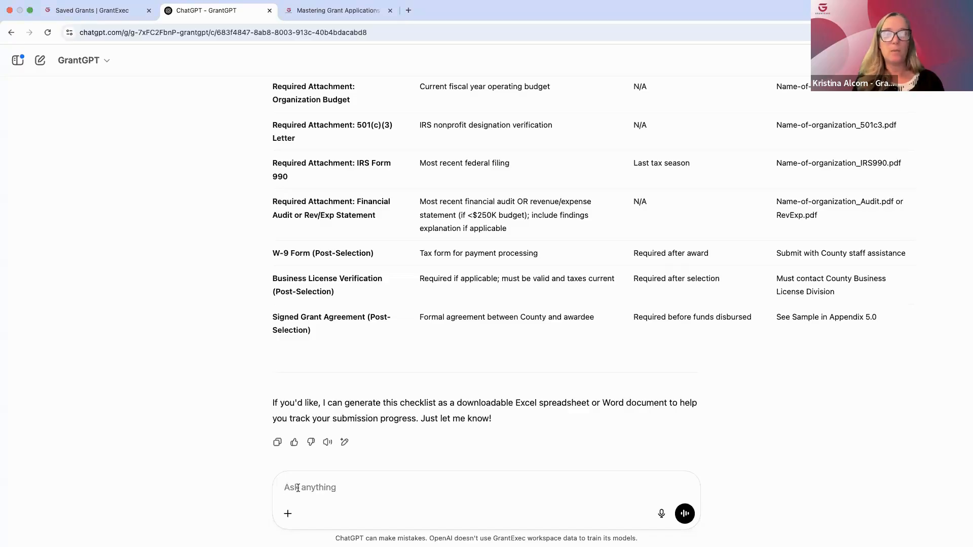
{"action": "type", "text": "Create a full application template based on the uploaded NOFO, including all required sections. Do not add hypothetical content—just structure, guidance, and prompts directly tied to the NOFO. For each section, provide: Section Header Word/Page/Character Limits (if provided) Plain-language writing prompts to guide compliant, funder-aligned content Any formatting or structural instructions from the NOFO"}
{"action": "key", "text": "Return"}
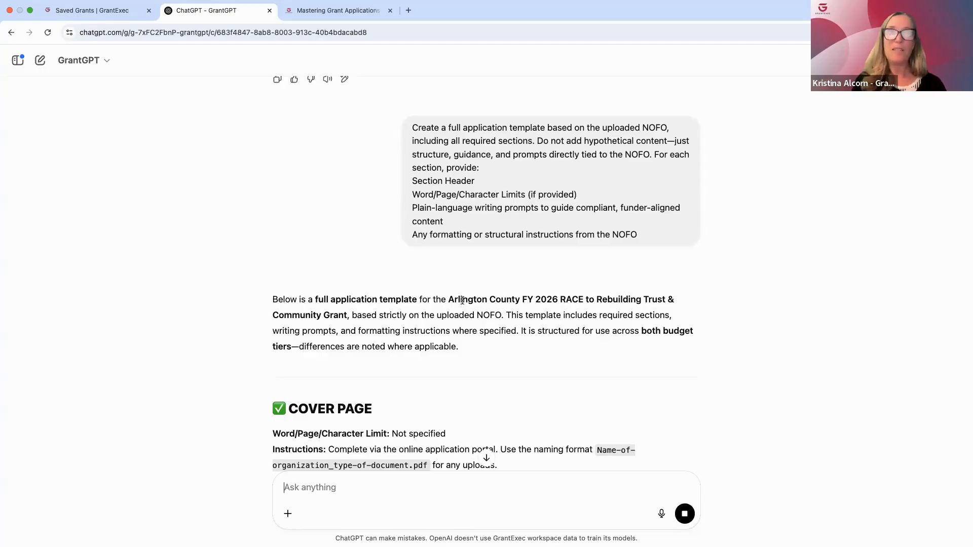
Read the cover page and introduction prompts of the application template
{"action": "scroll", "coordinate": [521, 393], "scroll_direction": "down", "scroll_amount": 5}
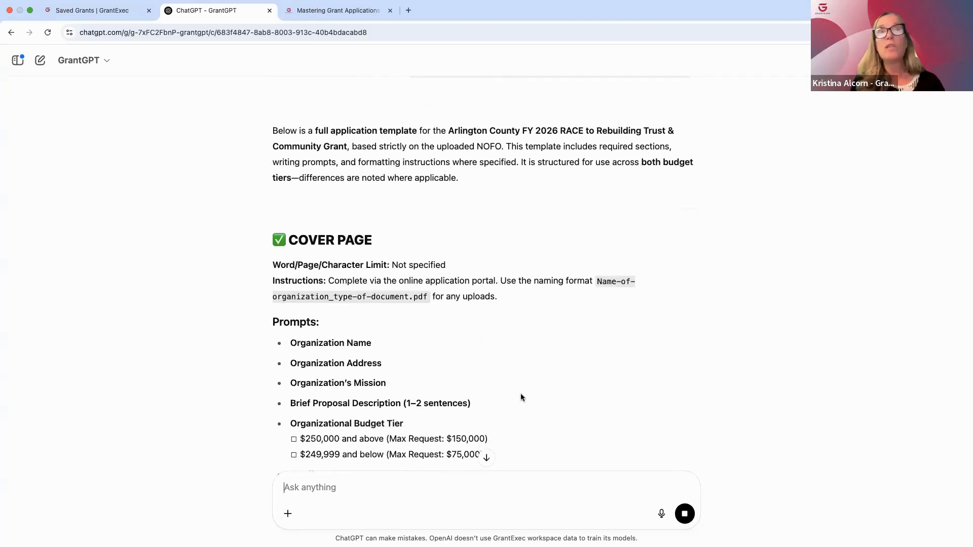
{"action": "scroll", "coordinate": [521, 397], "scroll_direction": "down", "scroll_amount": 3}
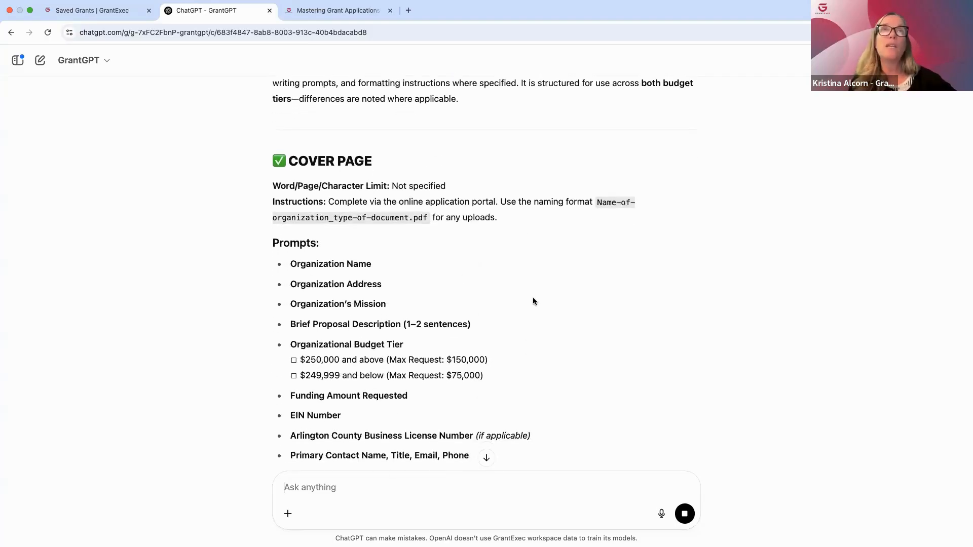
{"action": "scroll", "coordinate": [533, 296], "scroll_direction": "down", "scroll_amount": 5}
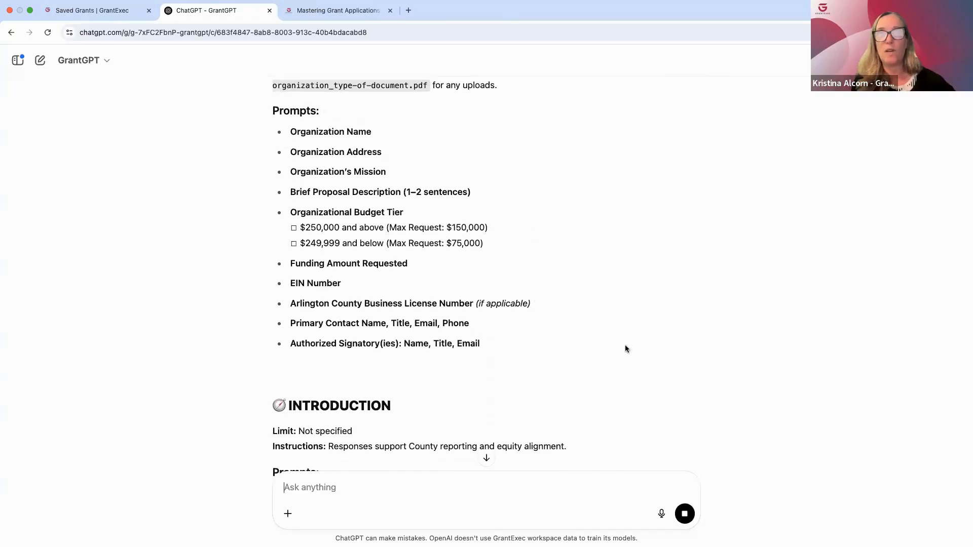
{"action": "scroll", "coordinate": [625, 346], "scroll_direction": "down", "scroll_amount": 1}
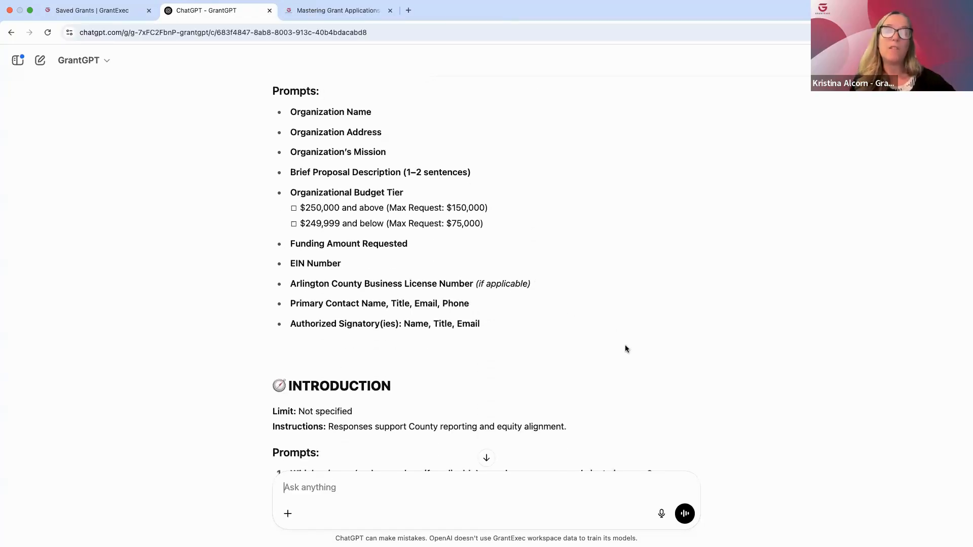
{"action": "scroll", "coordinate": [625, 346], "scroll_direction": "down", "scroll_amount": 10}
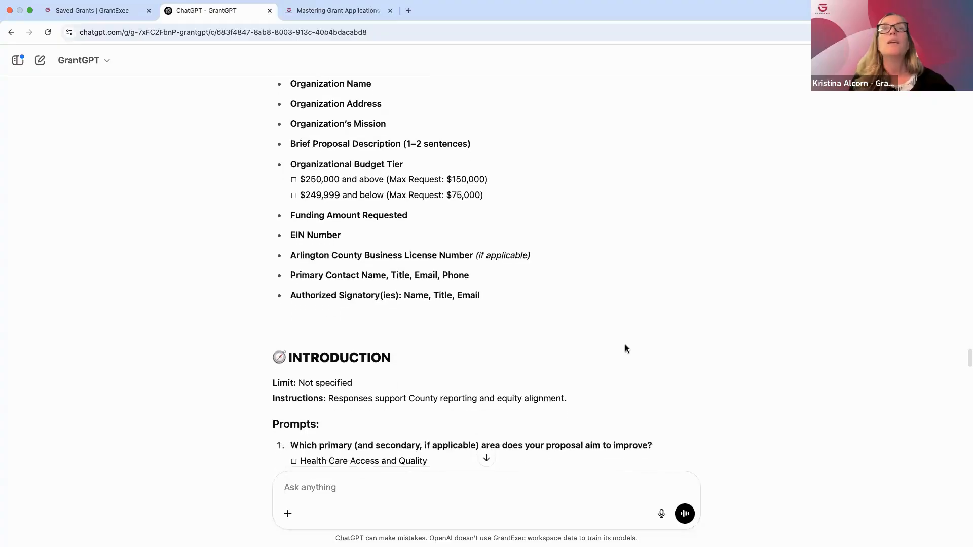
{"action": "scroll", "coordinate": [625, 346], "scroll_direction": "down", "scroll_amount": 3}
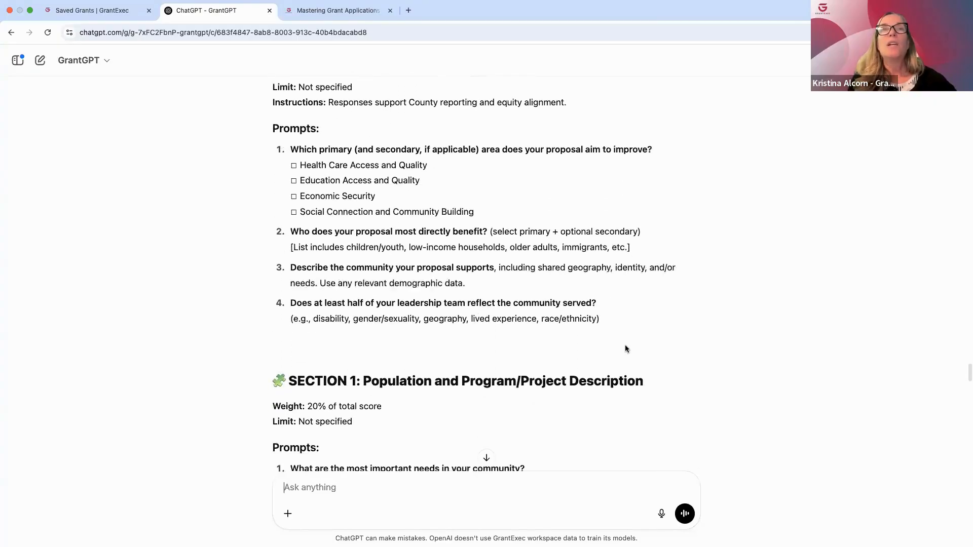
{"action": "scroll", "coordinate": [625, 346], "scroll_direction": "up", "scroll_amount": 14}
{"action": "scroll", "coordinate": [625, 348], "scroll_direction": "up", "scroll_amount": 11}
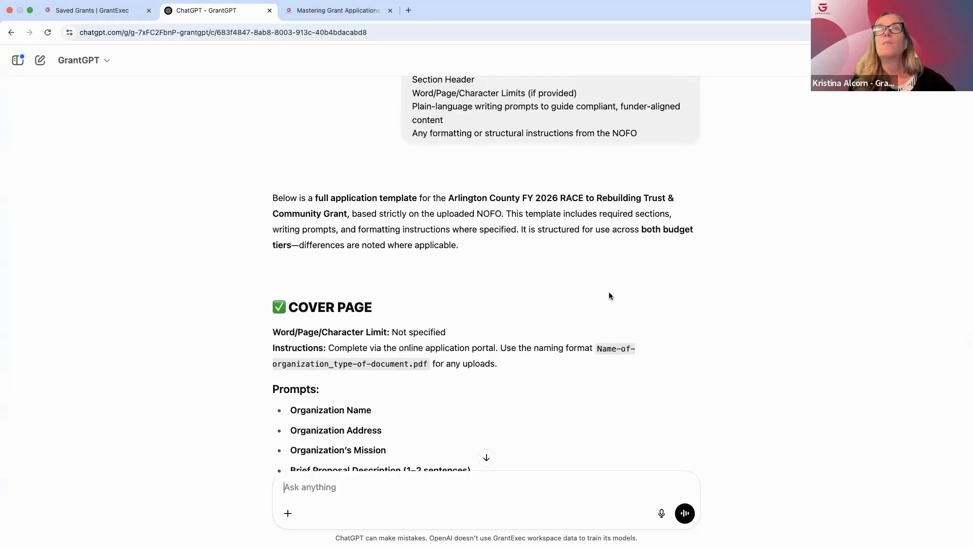
Review the template's numbered sections, required attachments and oral presentation requirements through to the end of the response
{"action": "scroll", "coordinate": [554, 325], "scroll_direction": "down", "scroll_amount": 17}
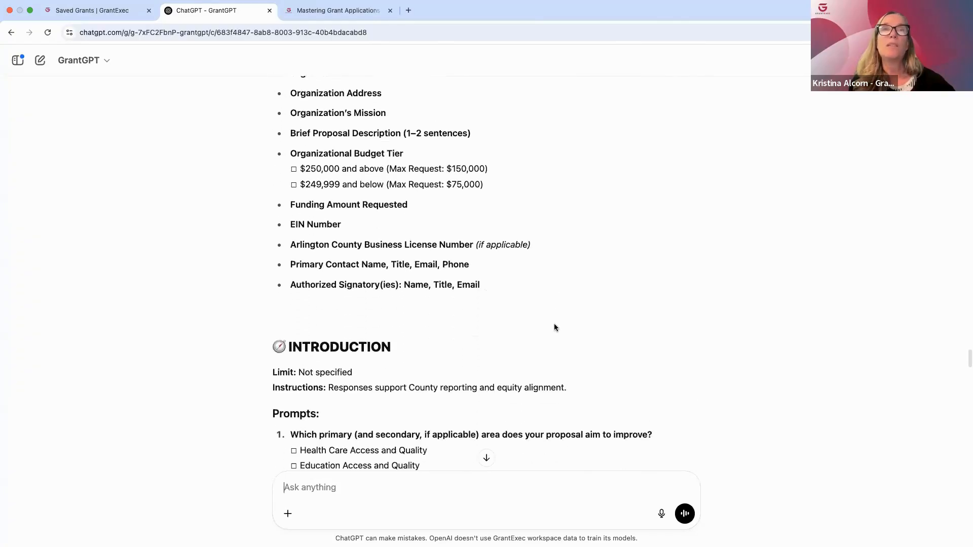
{"action": "scroll", "coordinate": [628, 375], "scroll_direction": "down", "scroll_amount": 11}
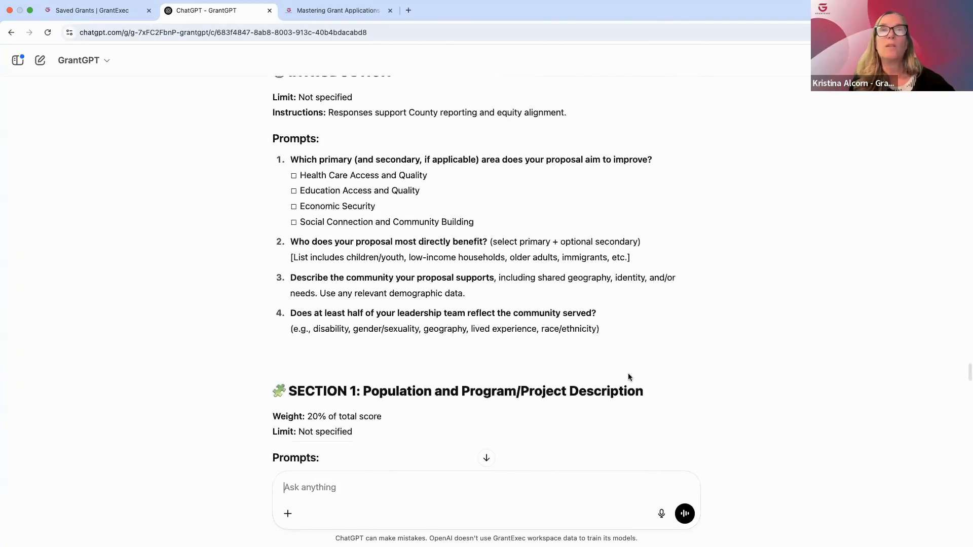
{"action": "scroll", "coordinate": [629, 375], "scroll_direction": "down", "scroll_amount": 2}
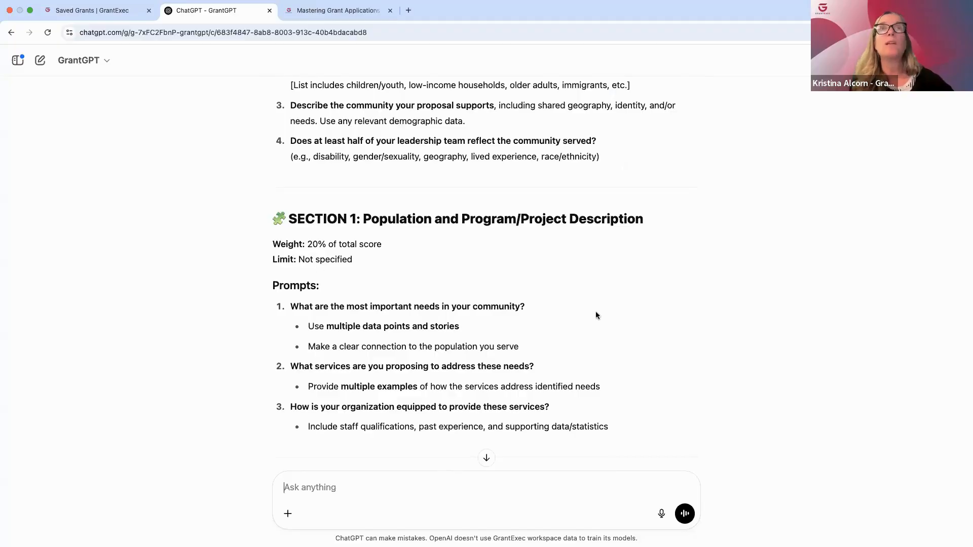
{"action": "scroll", "coordinate": [651, 372], "scroll_direction": "down", "scroll_amount": 2}
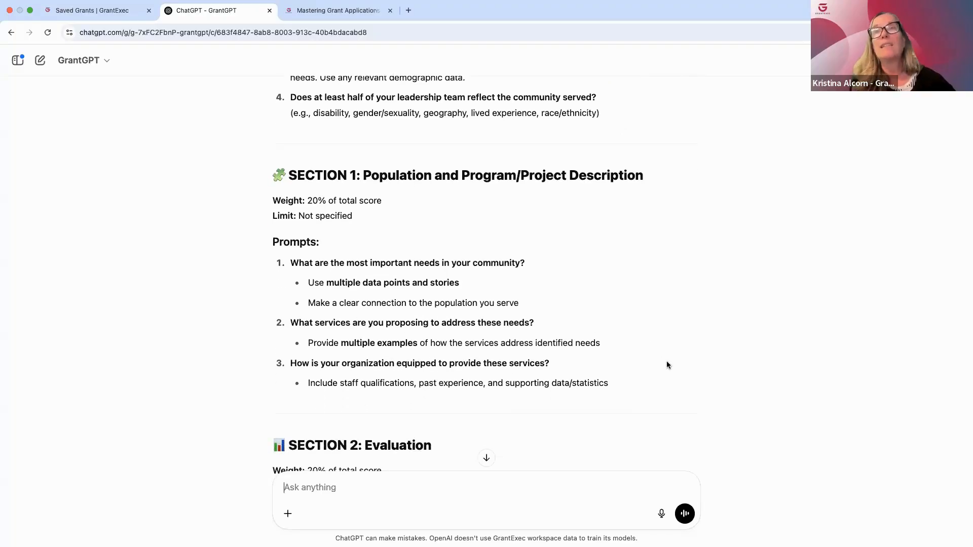
{"action": "scroll", "coordinate": [667, 363], "scroll_direction": "down", "scroll_amount": 12}
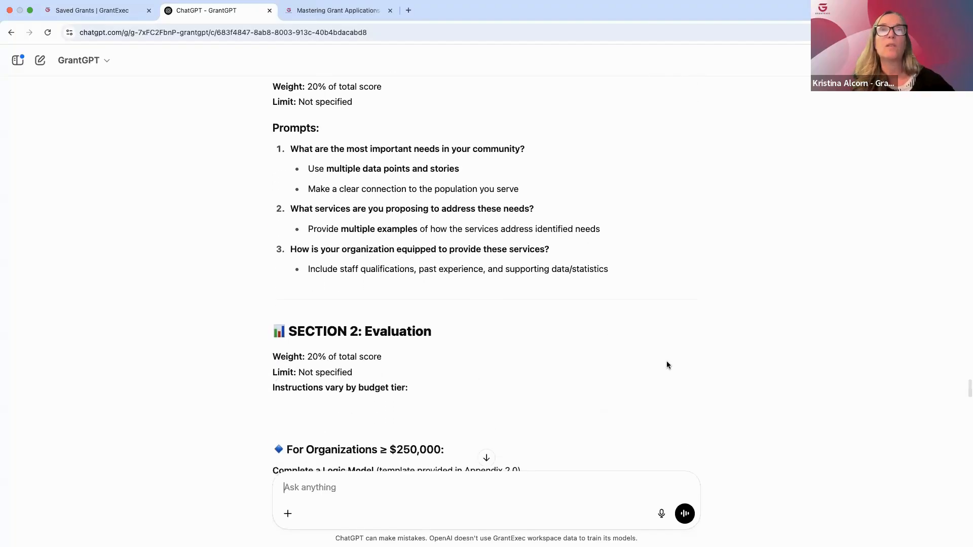
{"action": "scroll", "coordinate": [667, 364], "scroll_direction": "down", "scroll_amount": 20}
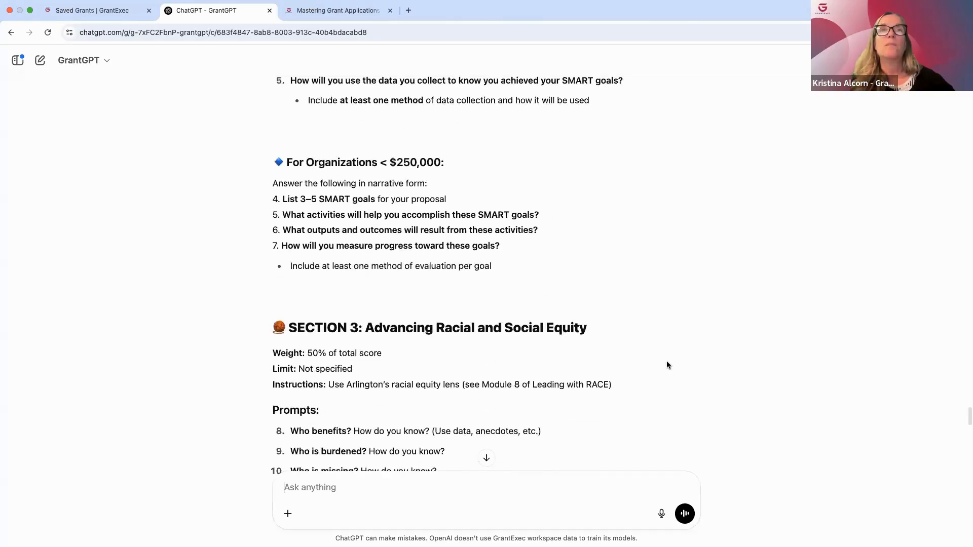
{"action": "scroll", "coordinate": [667, 365], "scroll_direction": "down", "scroll_amount": 20}
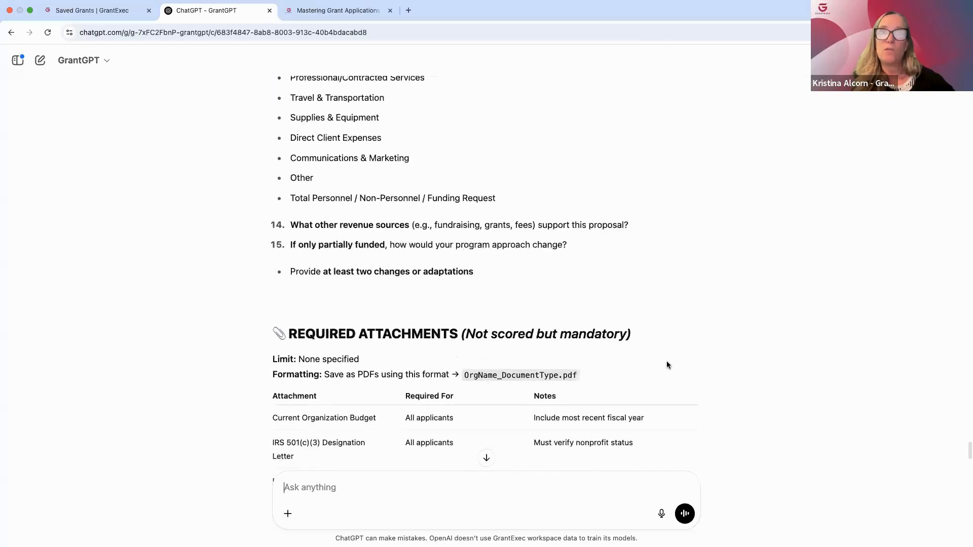
{"action": "scroll", "coordinate": [667, 364], "scroll_direction": "down", "scroll_amount": 20}
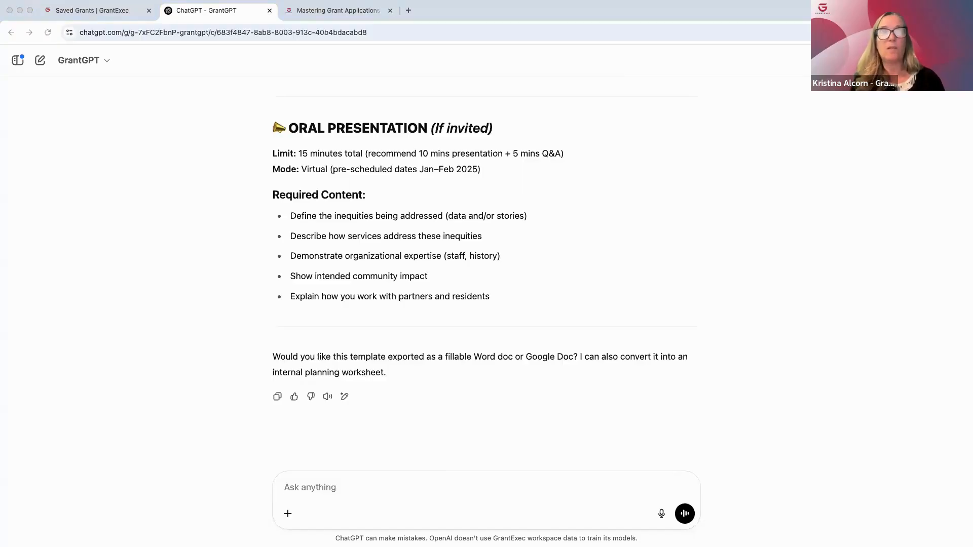
Attach 06a_FFN_RACE_Reuse_02_2025.docx and request the template's sections populated from it, using full length limits, italic sample content for gaps and strict NOFO alignment
{"action": "left_click", "coordinate": [297, 489]}
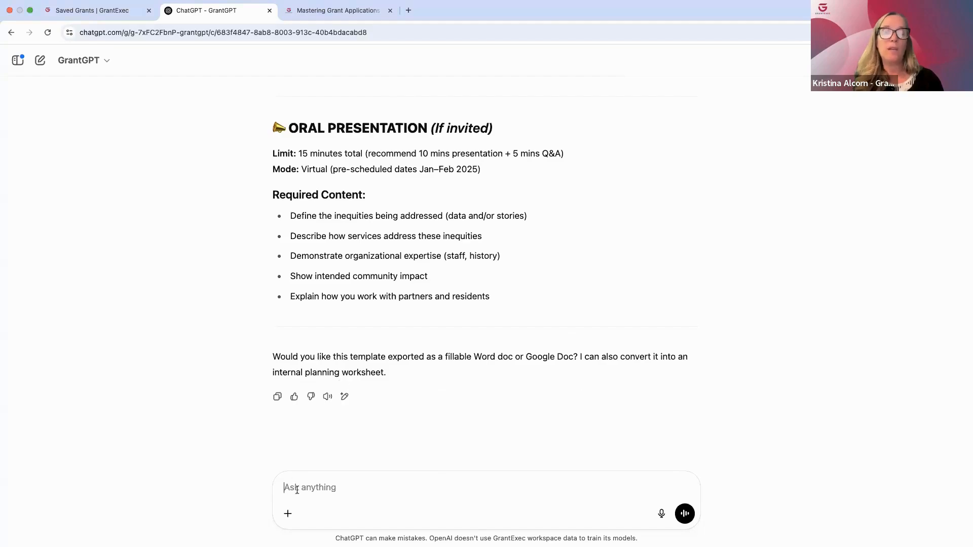
{"action": "type", "text": "Using the application template created in the previous prompt and the uploaded file, populate each section of the grant application. Insert applicable content from the uploaded document as appropriate. Make full use of allowed character or word limits. Where content is missing or incomplete, provide sample content in italics. Ensure strict alignment with the NOFO’s structure, formatting requirements, and instructions."}
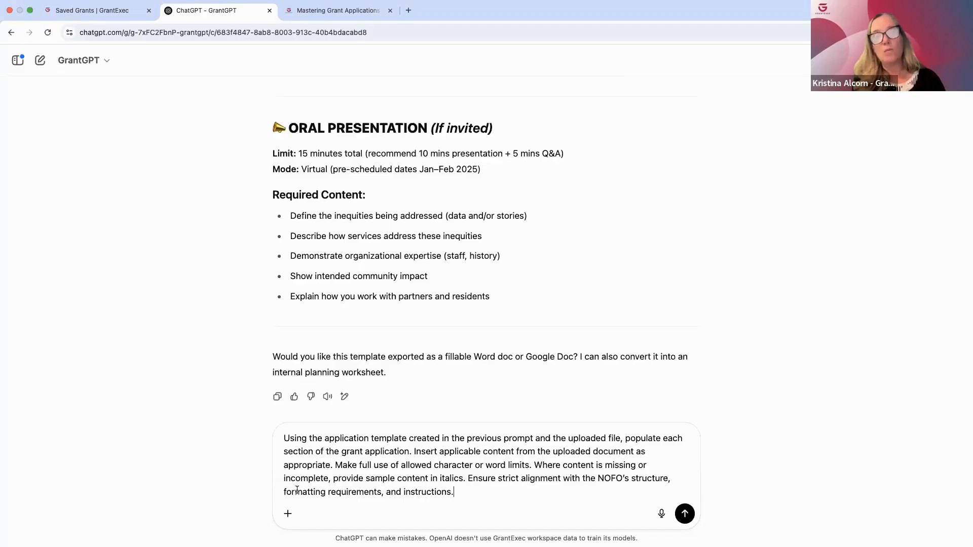
{"action": "left_click", "coordinate": [288, 513]}
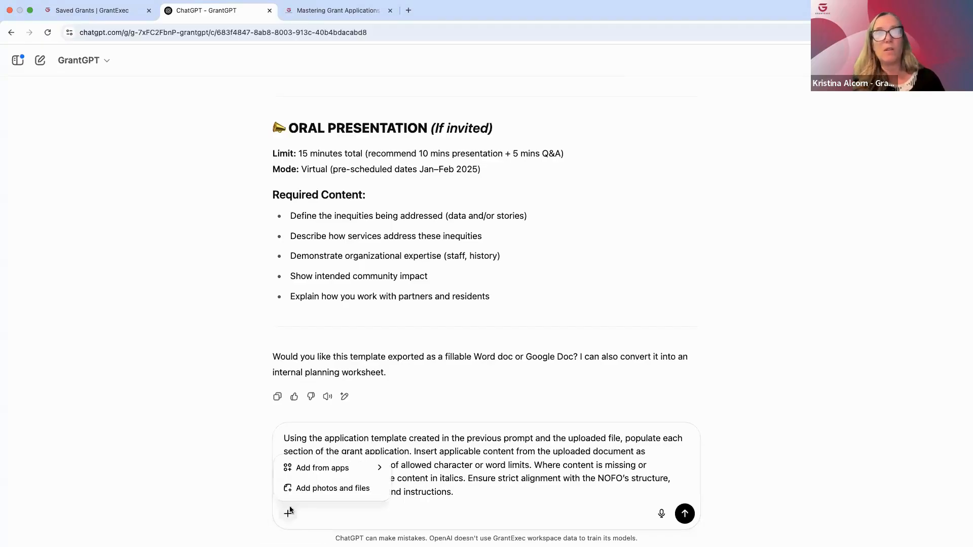
{"action": "left_click", "coordinate": [321, 489]}
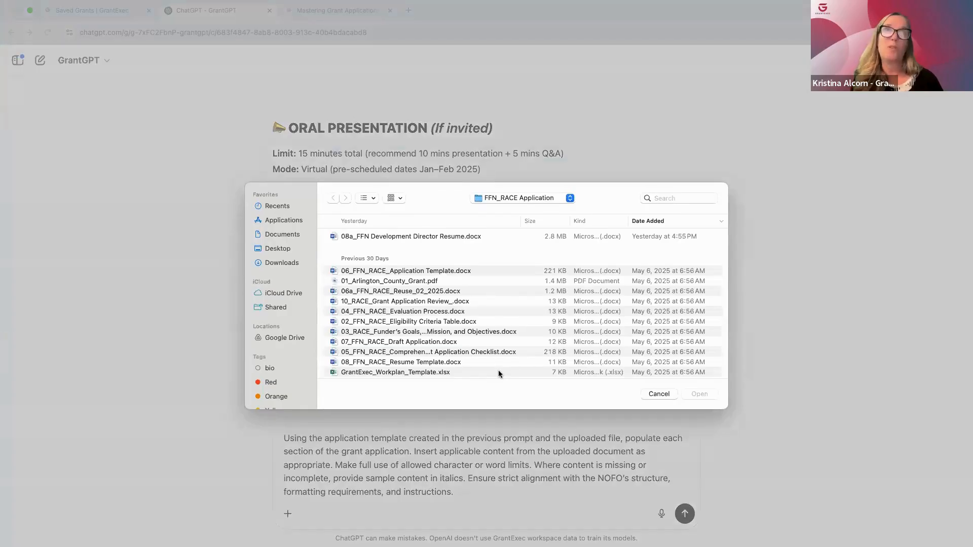
{"action": "left_click", "coordinate": [416, 291]}
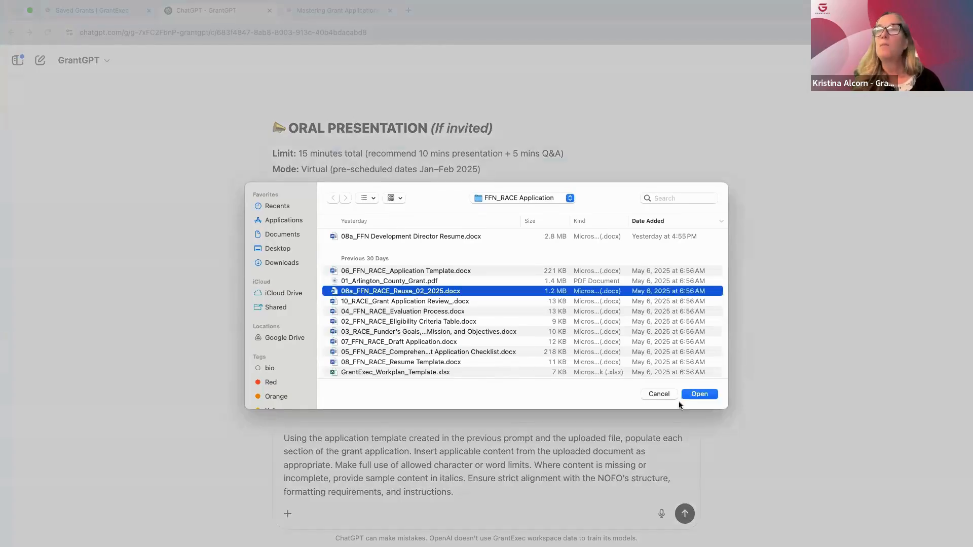
{"action": "left_click", "coordinate": [698, 395]}
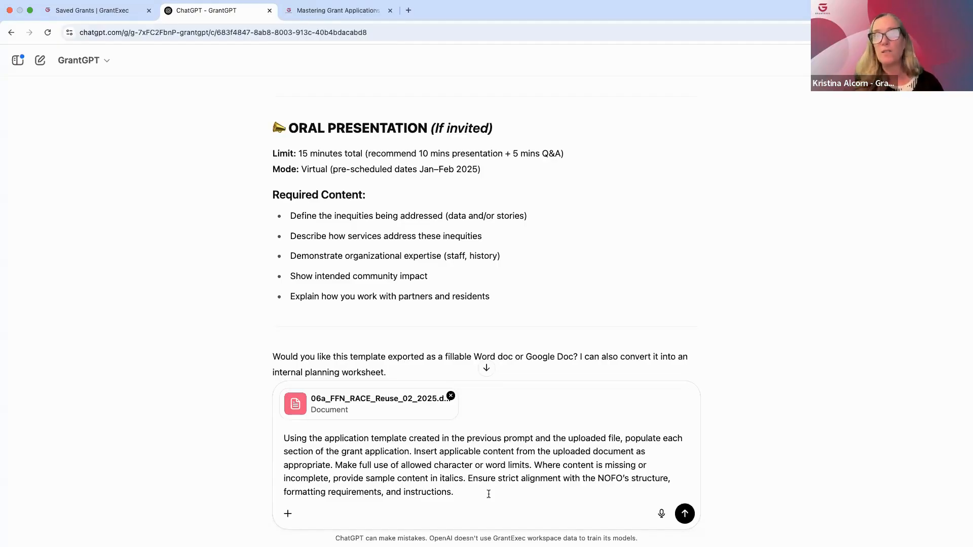
{"action": "left_click", "coordinate": [685, 514]}
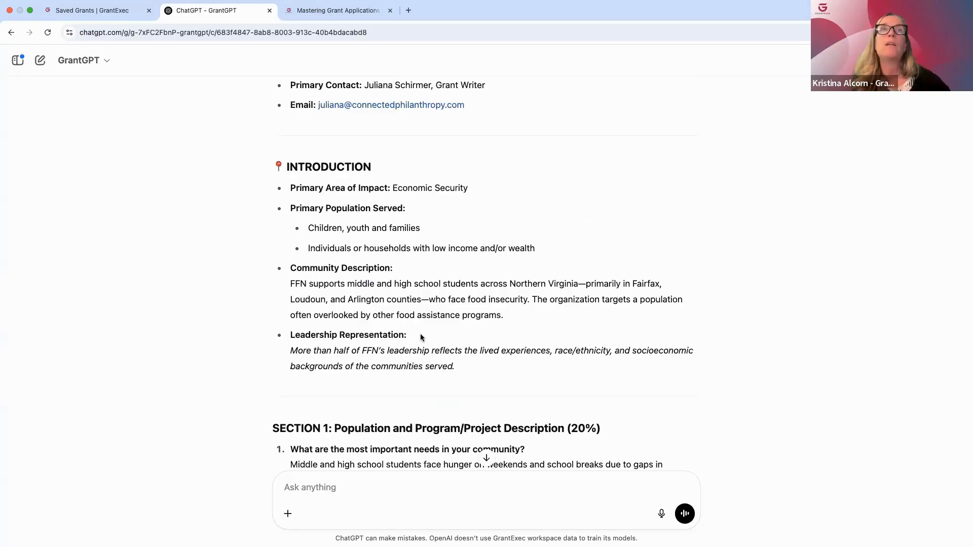
Review the populated application from the introduction through the oral presentation, including the population, evaluation, equity and funding request sections
{"action": "scroll", "coordinate": [421, 334], "scroll_direction": "down", "scroll_amount": 5}
{"action": "scroll", "coordinate": [420, 334], "scroll_direction": "down", "scroll_amount": 13}
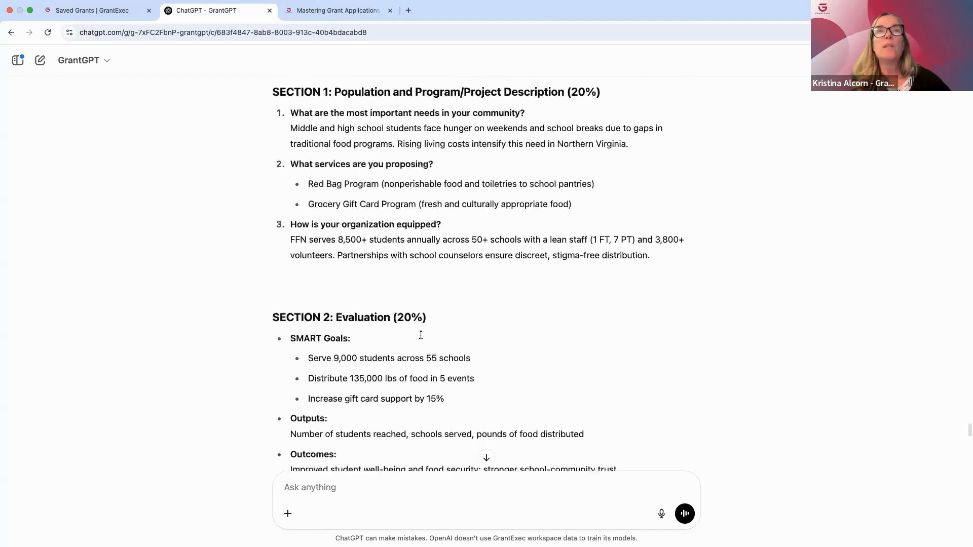
{"action": "scroll", "coordinate": [421, 333], "scroll_direction": "down", "scroll_amount": 13}
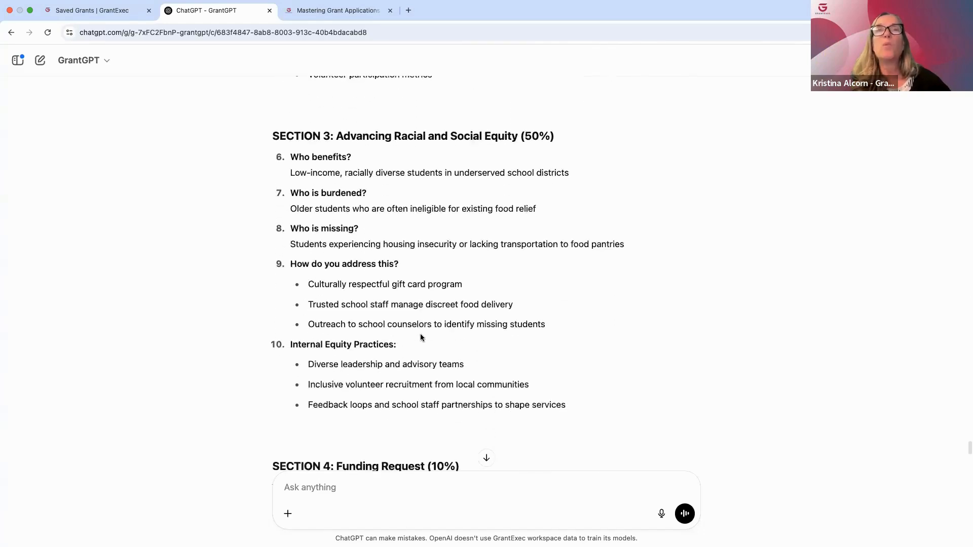
{"action": "scroll", "coordinate": [421, 334], "scroll_direction": "down", "scroll_amount": 16}
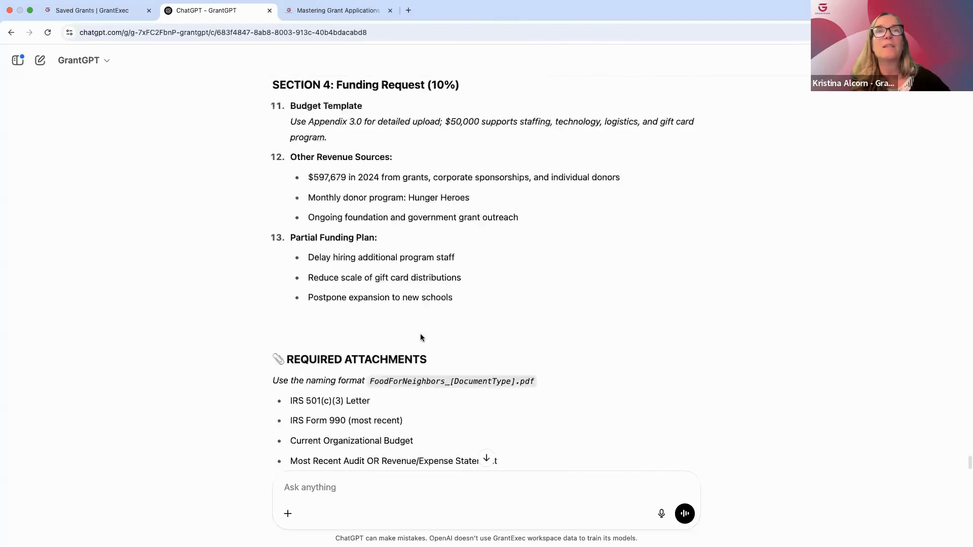
{"action": "scroll", "coordinate": [420, 334], "scroll_direction": "down", "scroll_amount": 1}
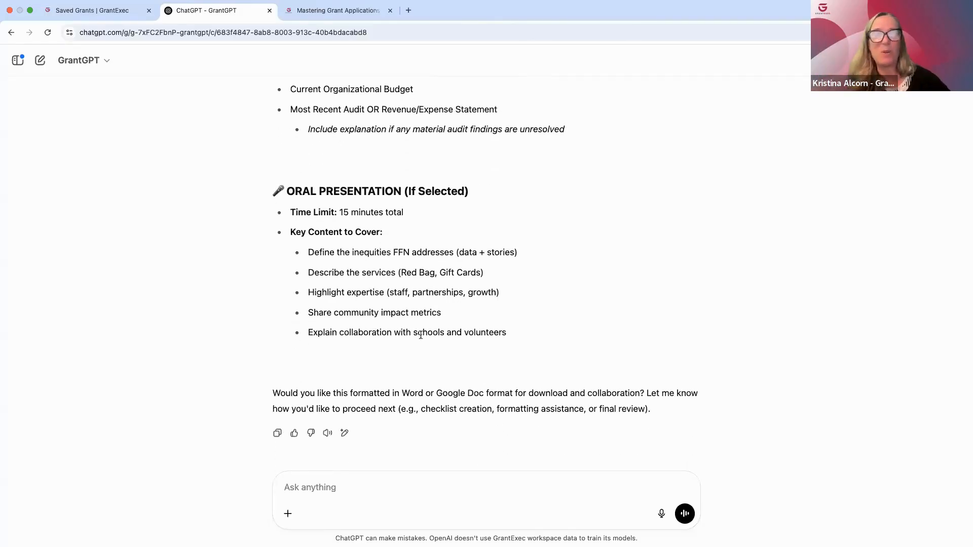
{"action": "scroll", "coordinate": [420, 335], "scroll_direction": "up", "scroll_amount": 1}
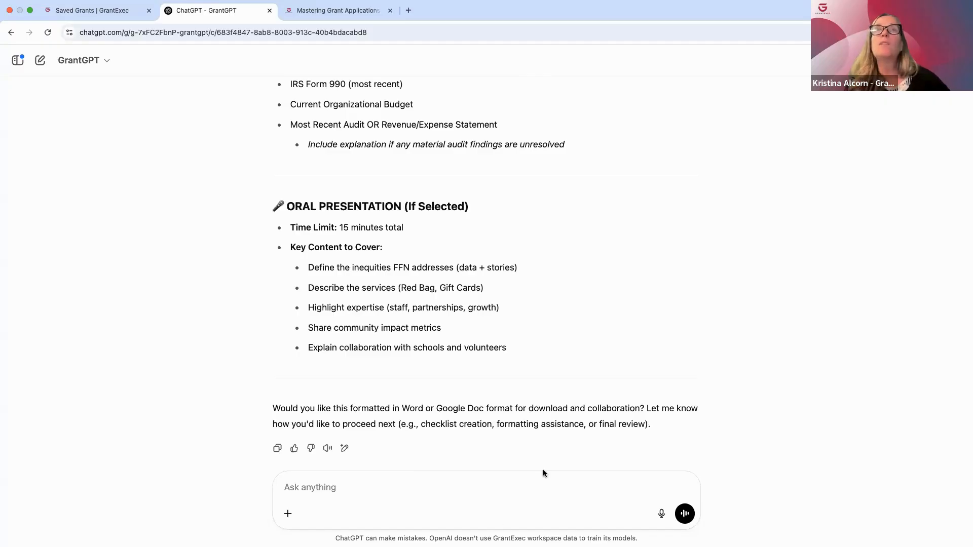
{"action": "scroll", "coordinate": [592, 266], "scroll_direction": "up", "scroll_amount": 6}
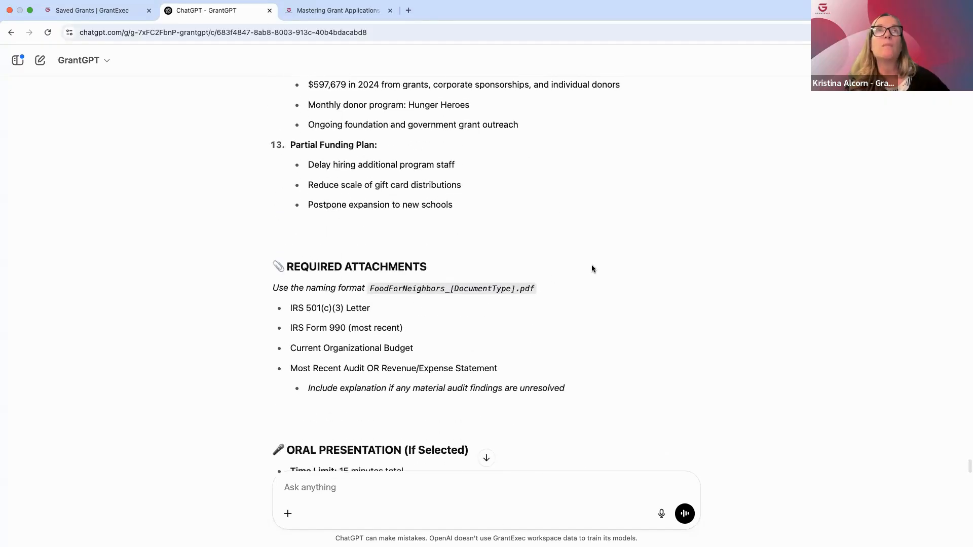
{"action": "scroll", "coordinate": [592, 265], "scroll_direction": "up", "scroll_amount": 8}
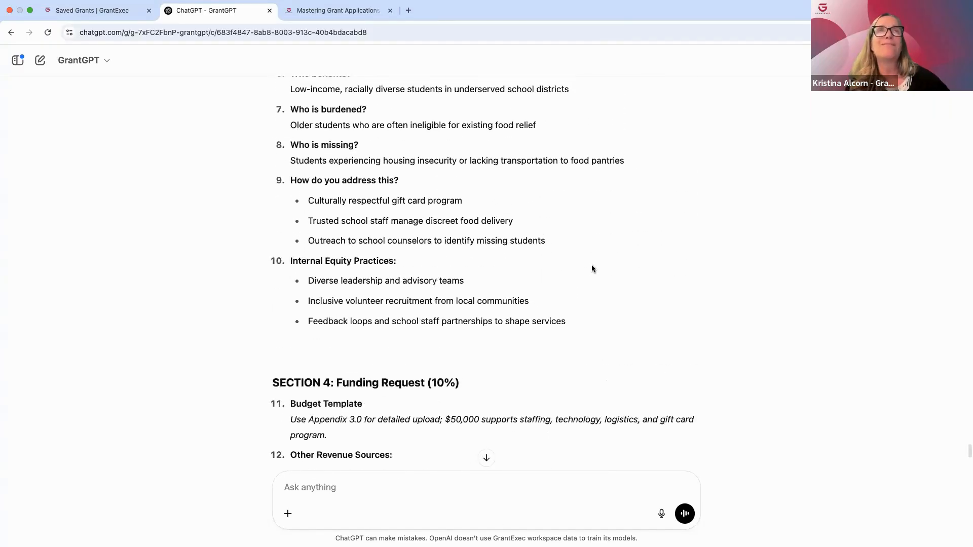
{"action": "scroll", "coordinate": [593, 268], "scroll_direction": "up", "scroll_amount": 7}
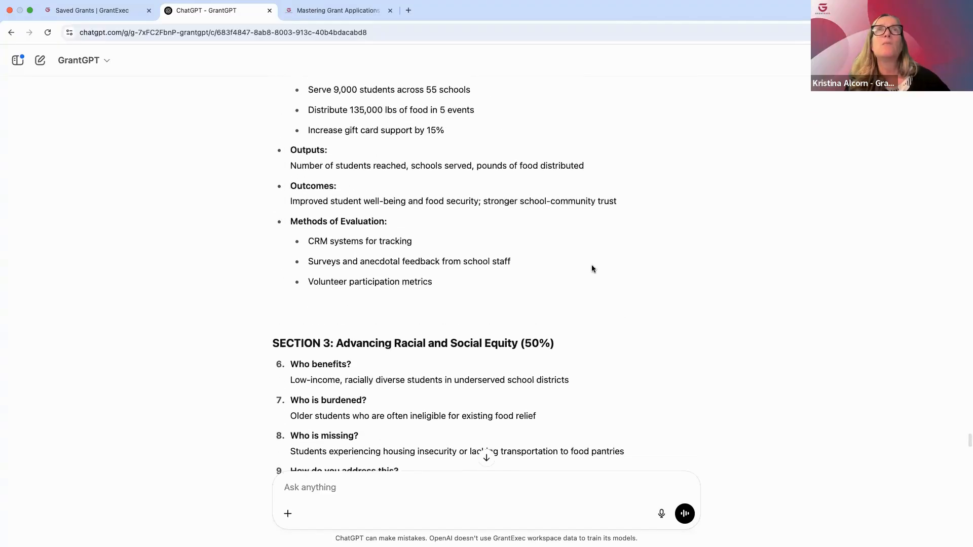
{"action": "scroll", "coordinate": [592, 267], "scroll_direction": "up", "scroll_amount": 6}
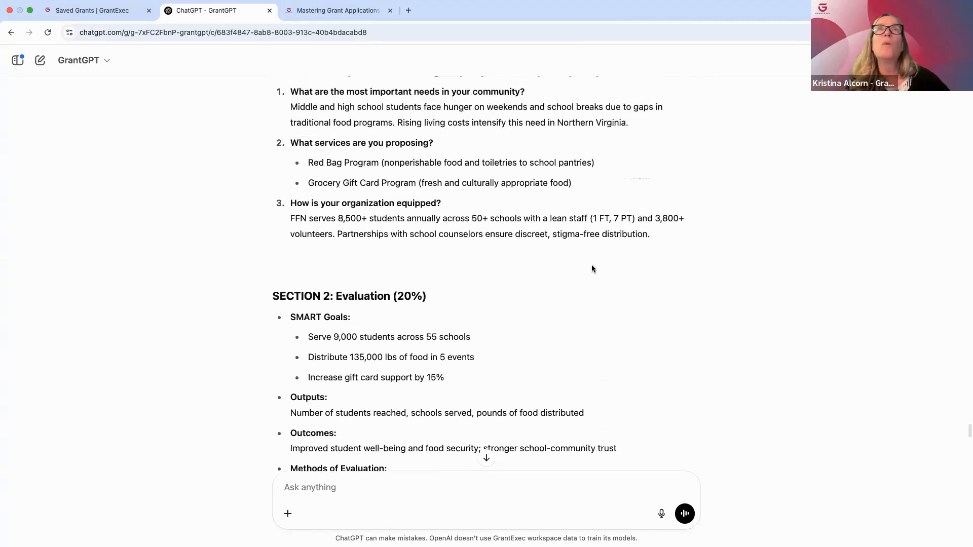
{"action": "scroll", "coordinate": [592, 267], "scroll_direction": "down", "scroll_amount": 3}
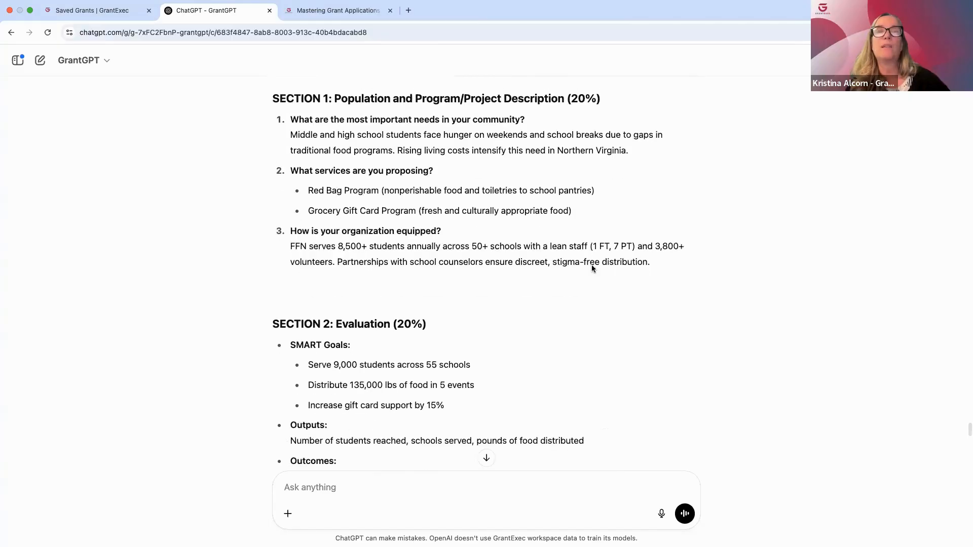
{"action": "scroll", "coordinate": [592, 266], "scroll_direction": "down", "scroll_amount": 1}
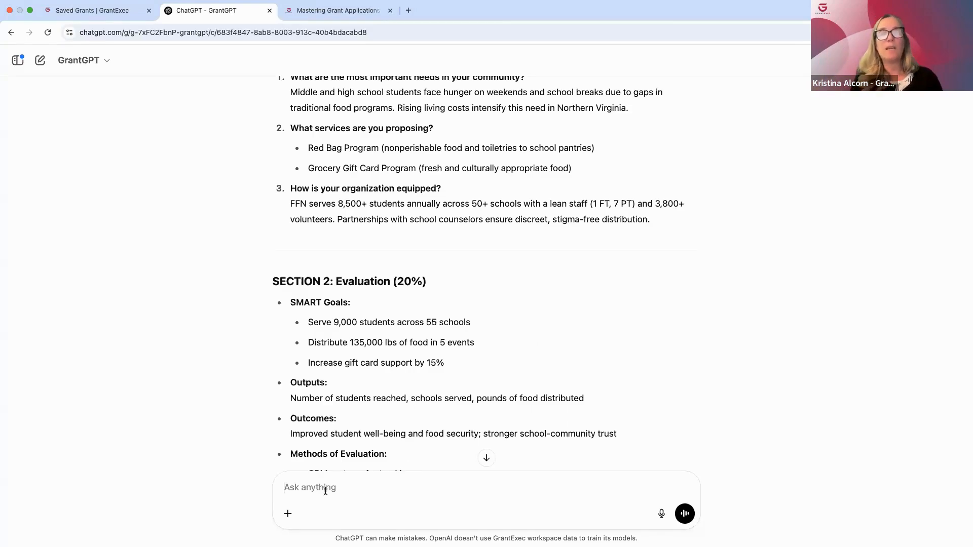
Submit the follow-up prompt "Expand on SMART goals in Section 2. Use a narrative format rather than bullets. Revise just this section."
{"action": "type", "text": "Ex"}
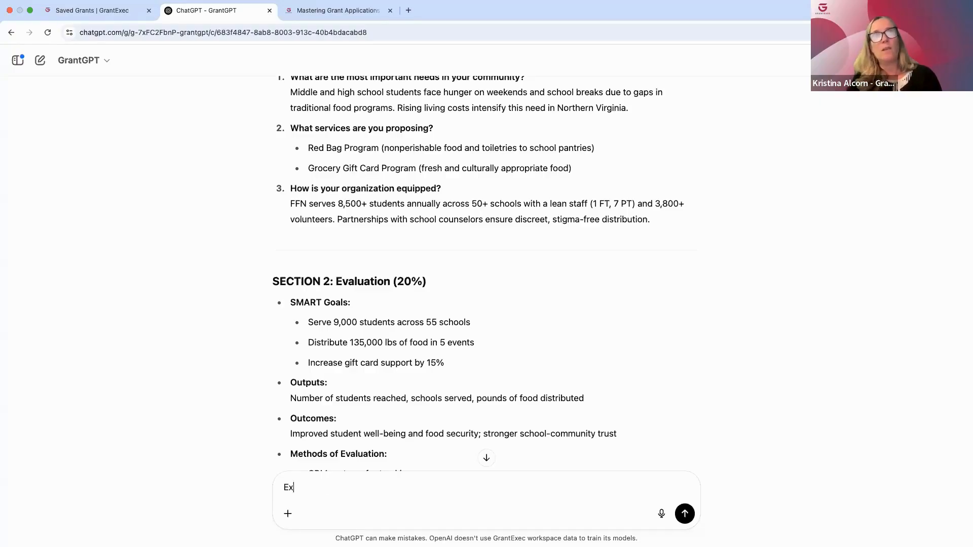
{"action": "type", "text": "pand on "}
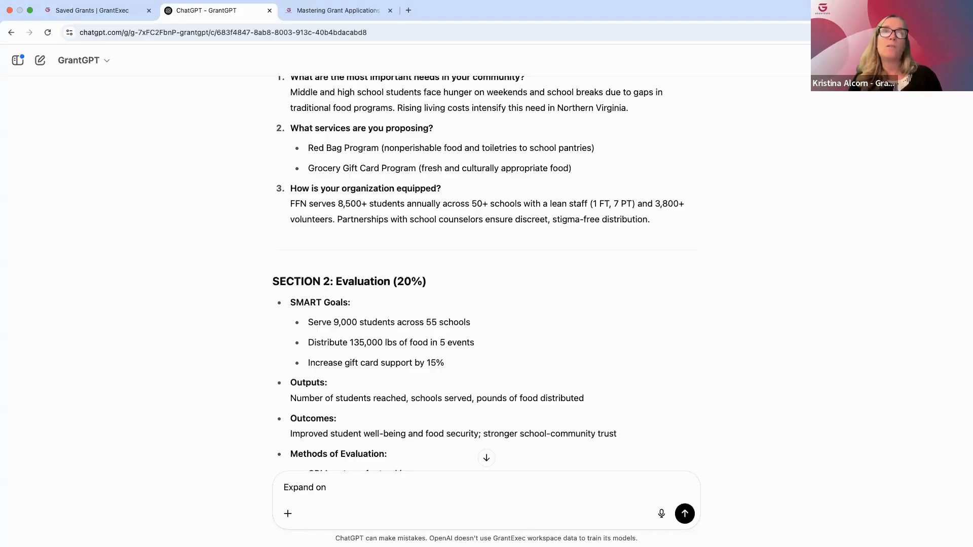
{"action": "type", "text": "SMART goa"}
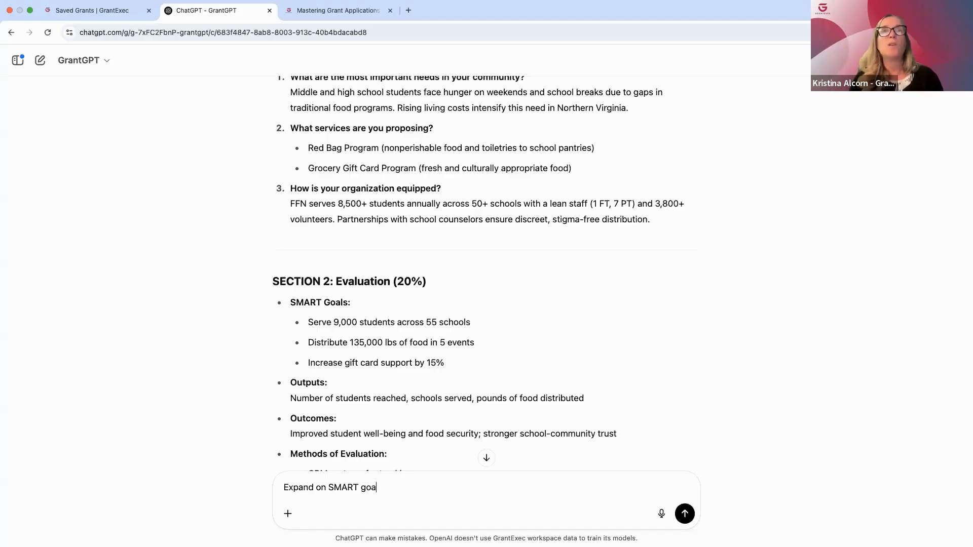
{"action": "type", "text": "ls in Sectio"}
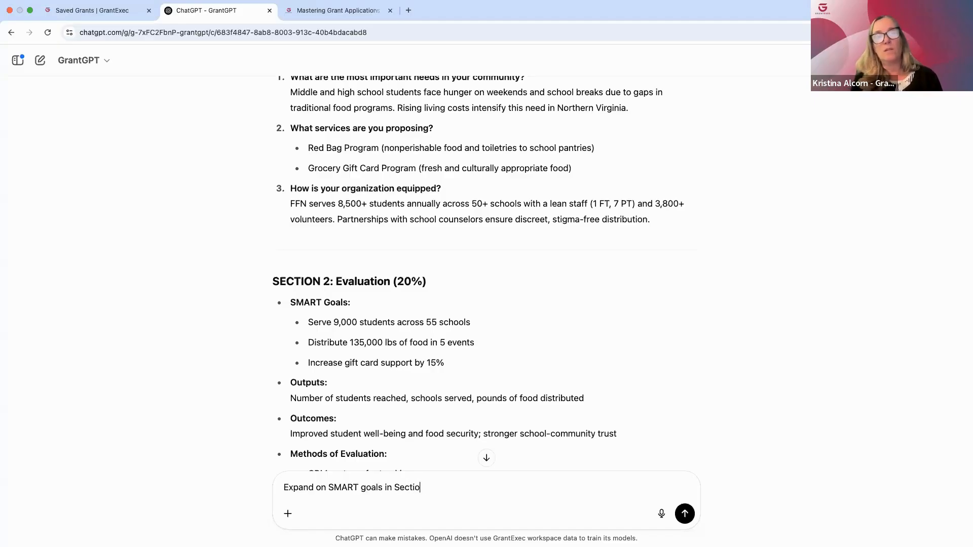
{"action": "type", "text": "n 2"}
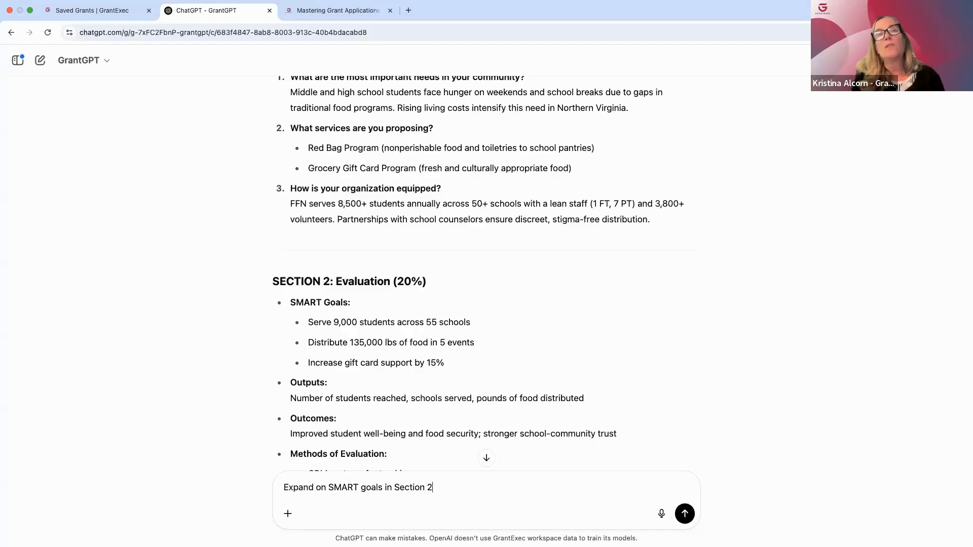
{"action": "type", "text": ". U"}
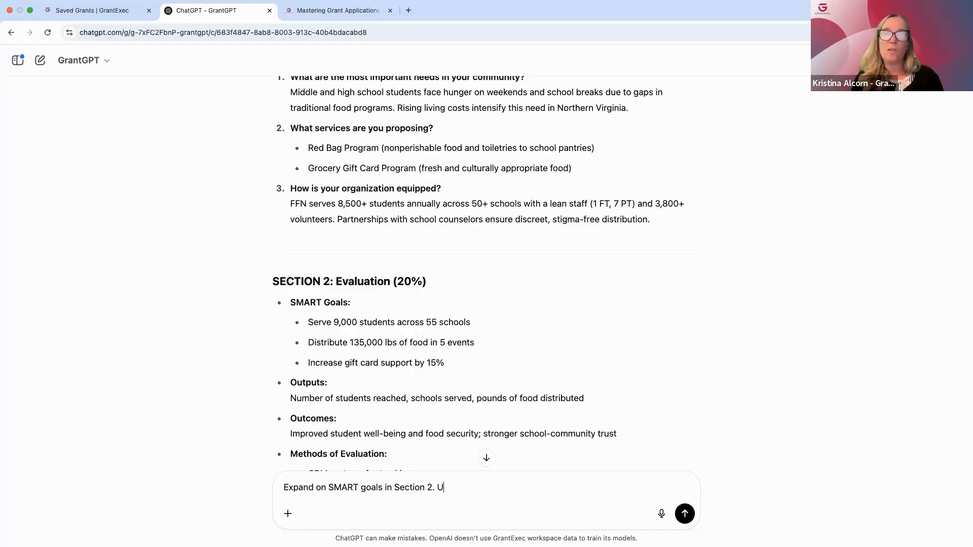
{"action": "type", "text": "se a narrative "}
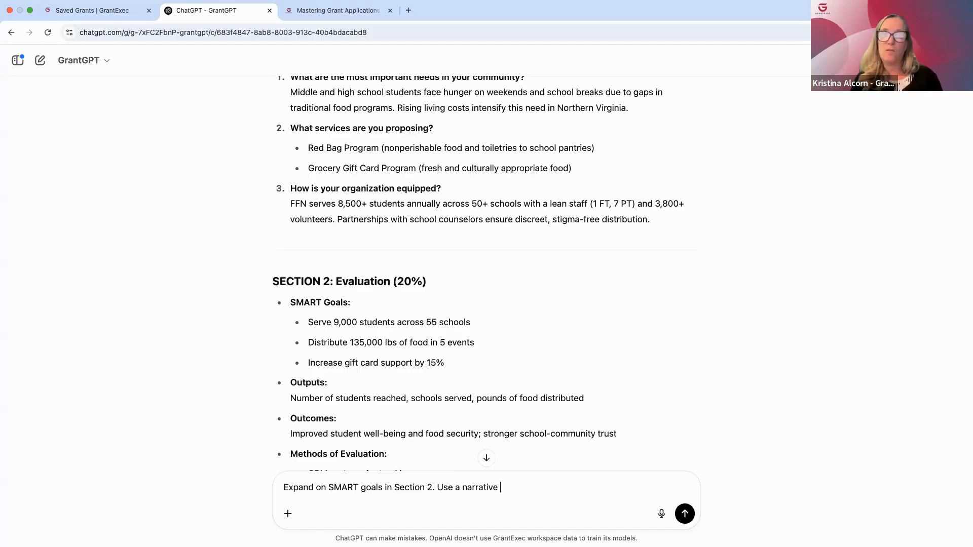
{"action": "type", "text": "format rather tha"}
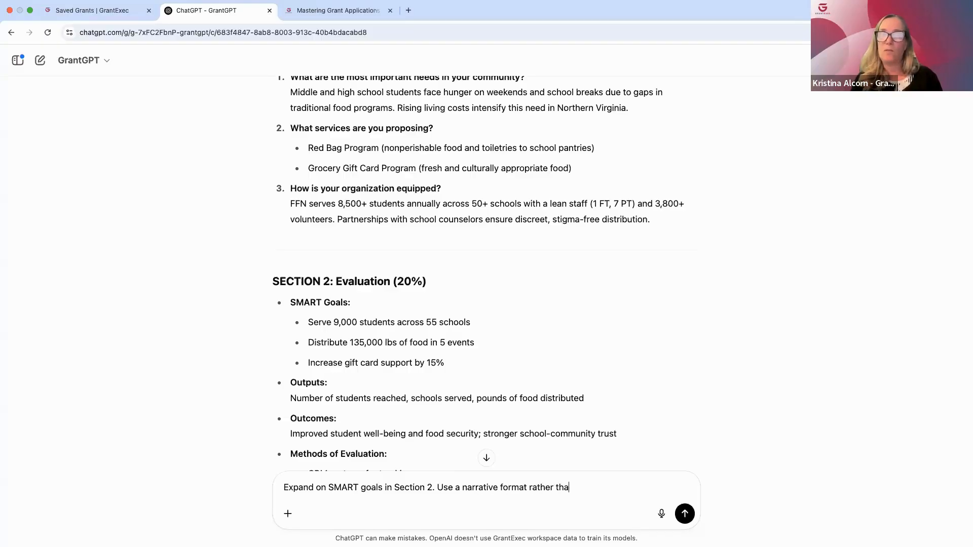
{"action": "type", "text": "n bullets."}
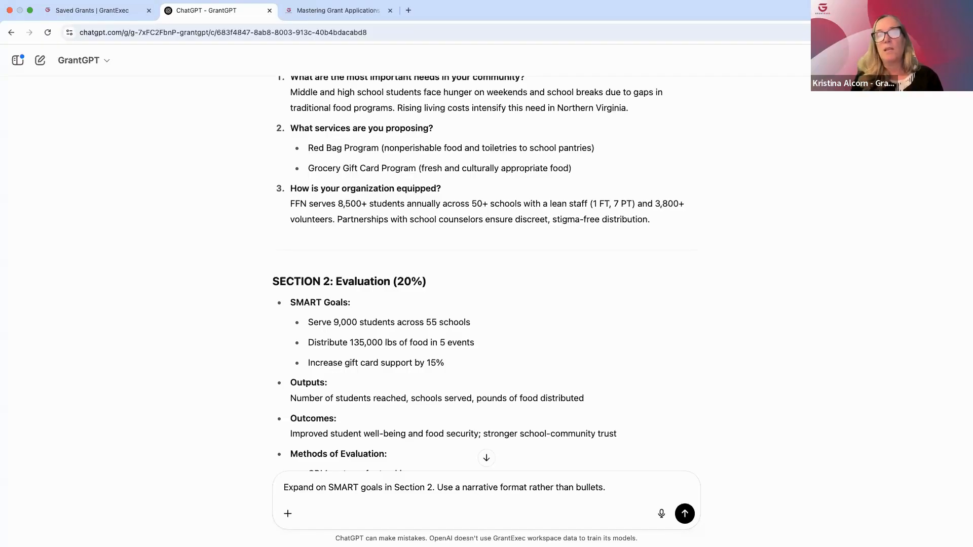
{"action": "type", "text": " Revise jus"}
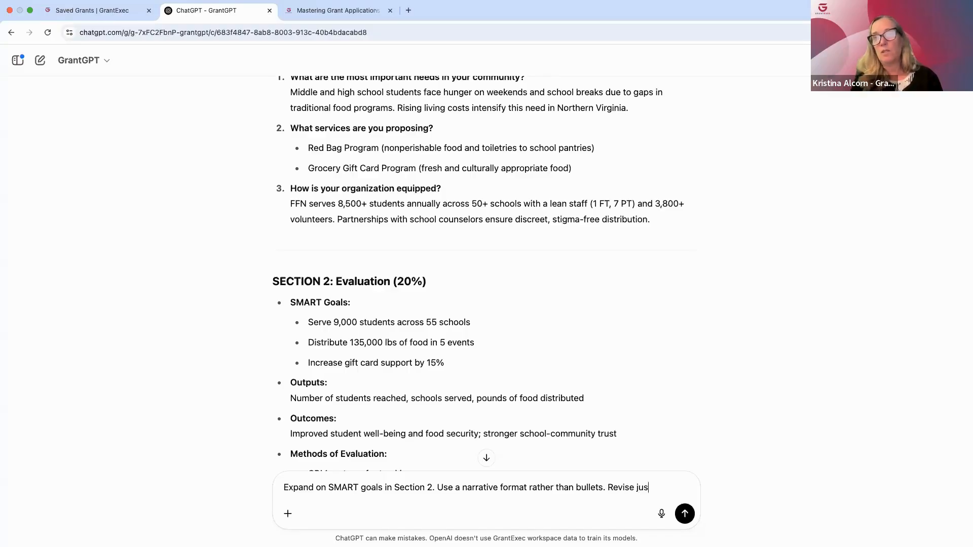
{"action": "type", "text": "t this section."}
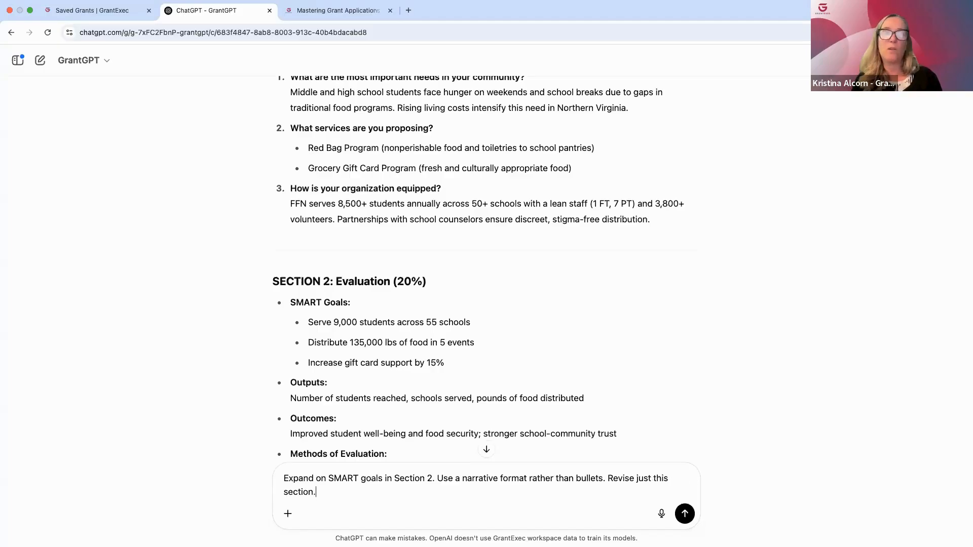
{"action": "key", "text": "Return"}
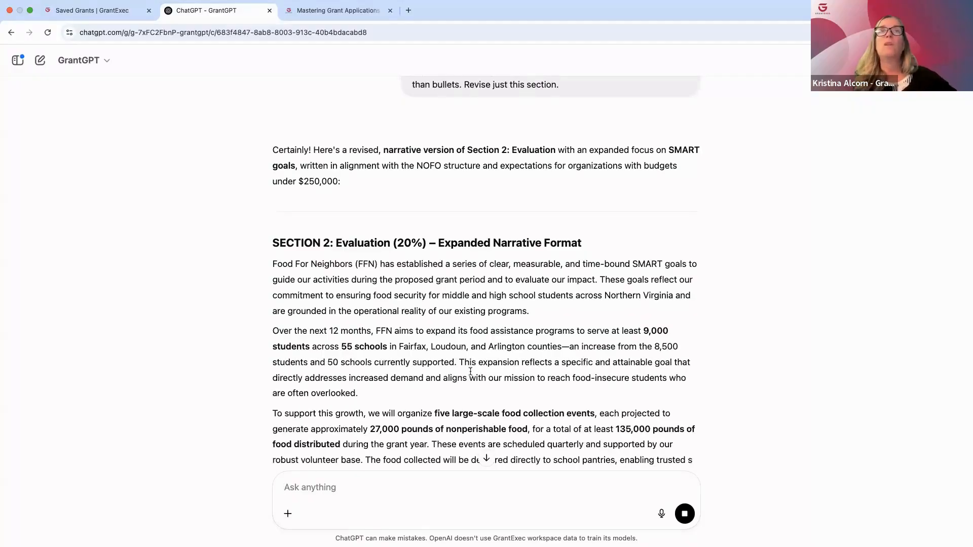
Read the revised Section 2 evaluation narrative, from the expanded SMART goals through the evaluation methods and closing paragraph
{"action": "scroll", "coordinate": [511, 364], "scroll_direction": "down", "scroll_amount": 1}
{"action": "scroll", "coordinate": [511, 364], "scroll_direction": "down", "scroll_amount": 3}
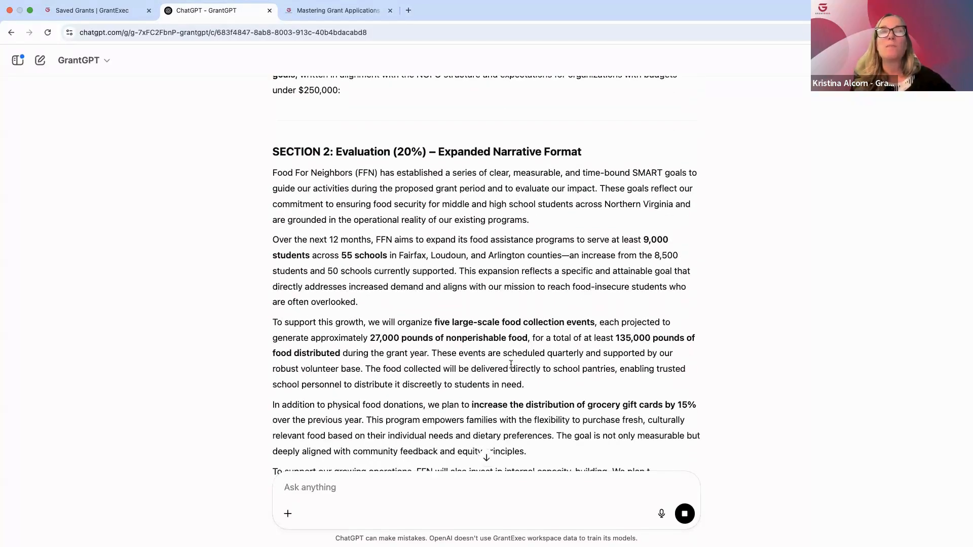
{"action": "scroll", "coordinate": [510, 363], "scroll_direction": "down", "scroll_amount": 3}
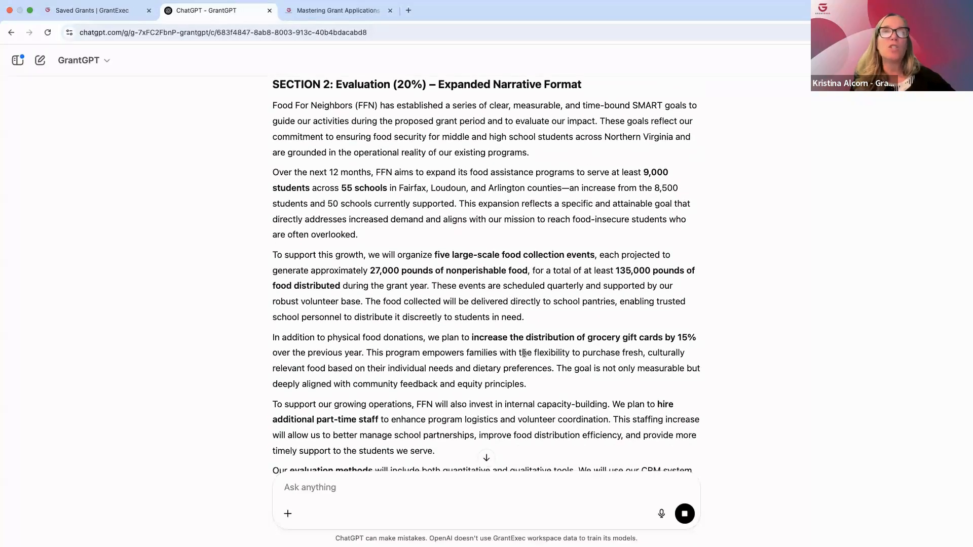
{"action": "scroll", "coordinate": [531, 364], "scroll_direction": "down", "scroll_amount": 3}
{"action": "scroll", "coordinate": [531, 360], "scroll_direction": "down", "scroll_amount": 6}
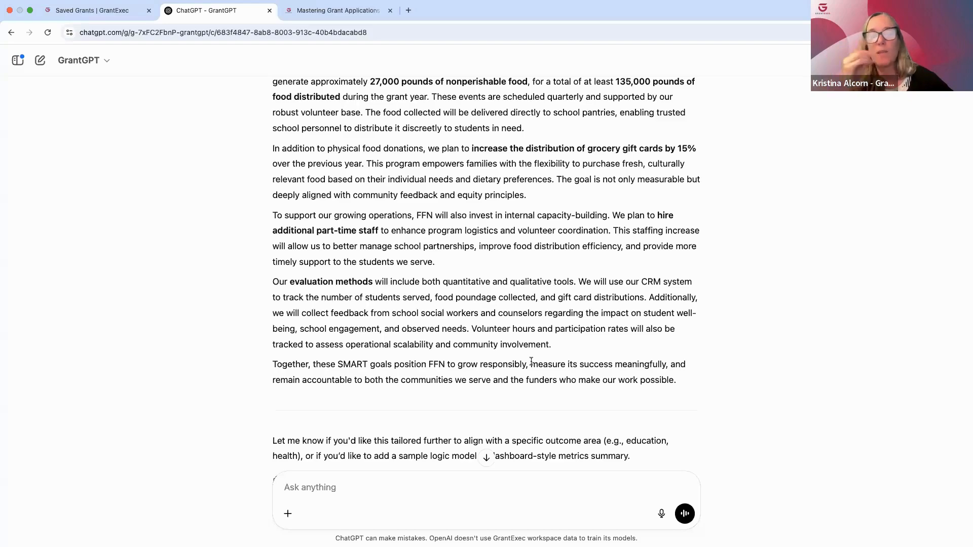
{"action": "scroll", "coordinate": [538, 357], "scroll_direction": "down", "scroll_amount": 3}
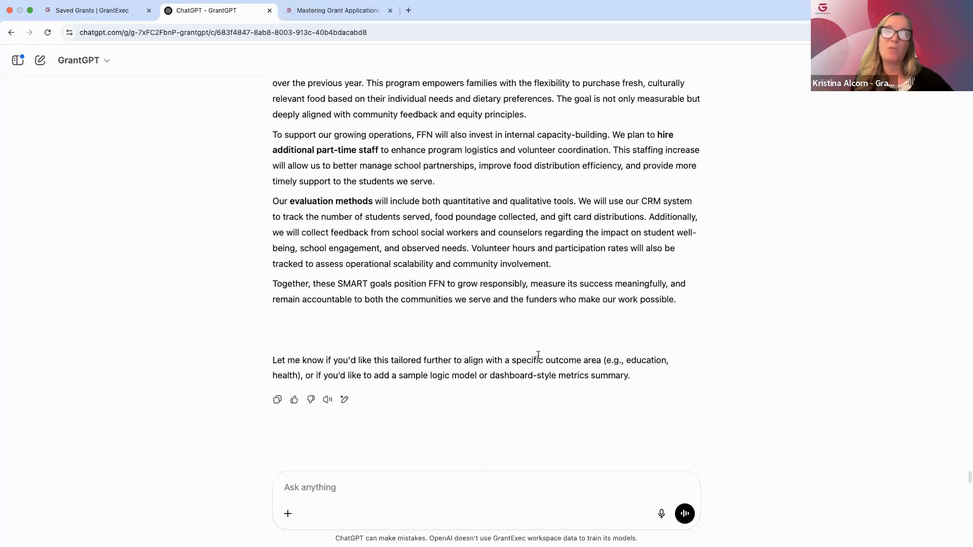
{"action": "scroll", "coordinate": [538, 355], "scroll_direction": "up", "scroll_amount": 15}
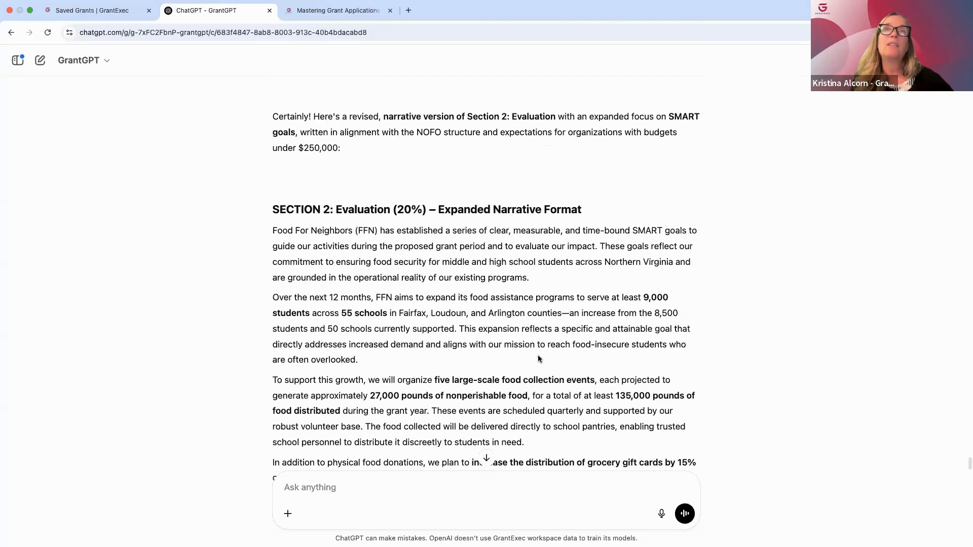
Submit a prompt requesting a resume template that strictly follows the attached NOFO's requirements and formatting guidelines, noting formatting requirements and page or character limits
{"action": "scroll", "coordinate": [519, 349], "scroll_direction": "down", "scroll_amount": 15}
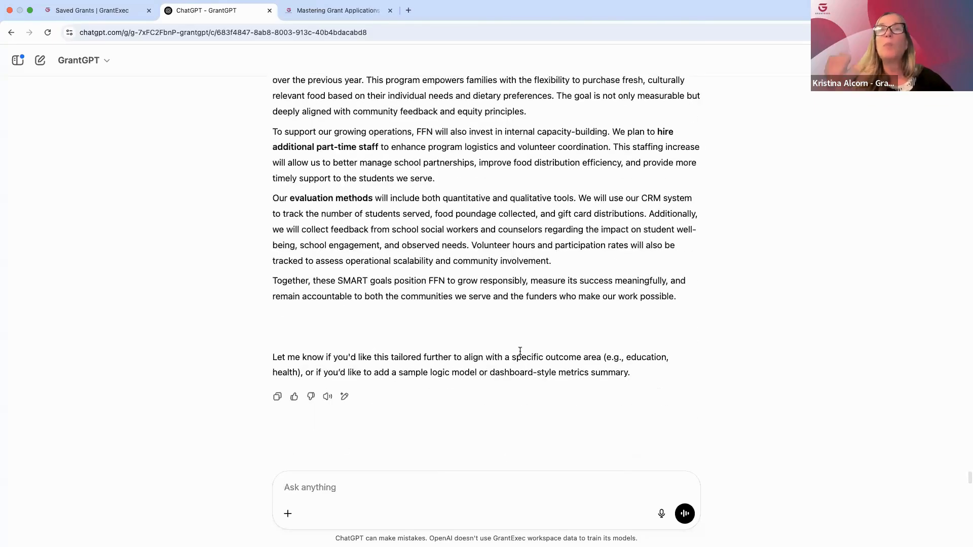
{"action": "left_click", "coordinate": [370, 514]}
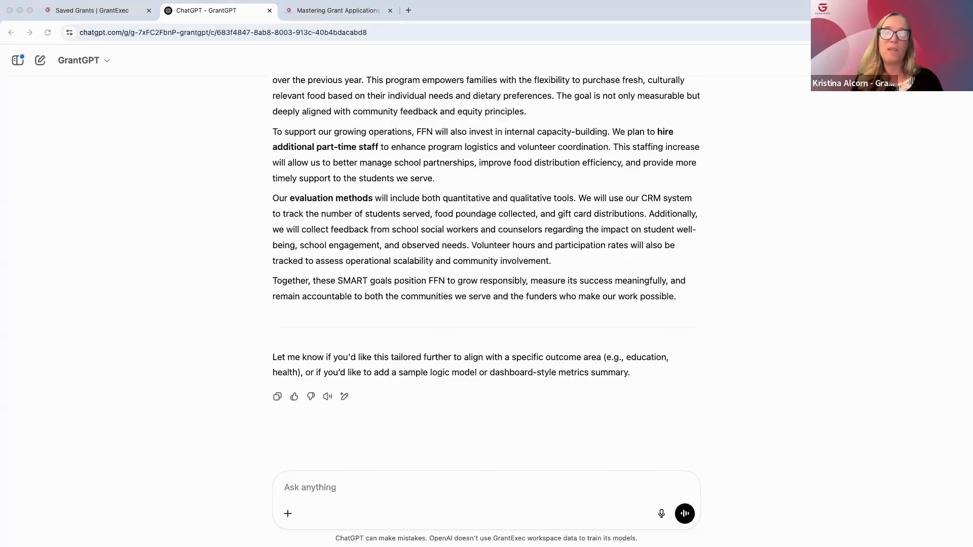
{"action": "left_click", "coordinate": [302, 489]}
{"action": "type", "text": "using a prompt such as: Create a resume template that strictly follows the requirements outlined in the attached NOFO. Ensure the template complies with all formatting guidelines. Note formatting requirements and page or character limits."}
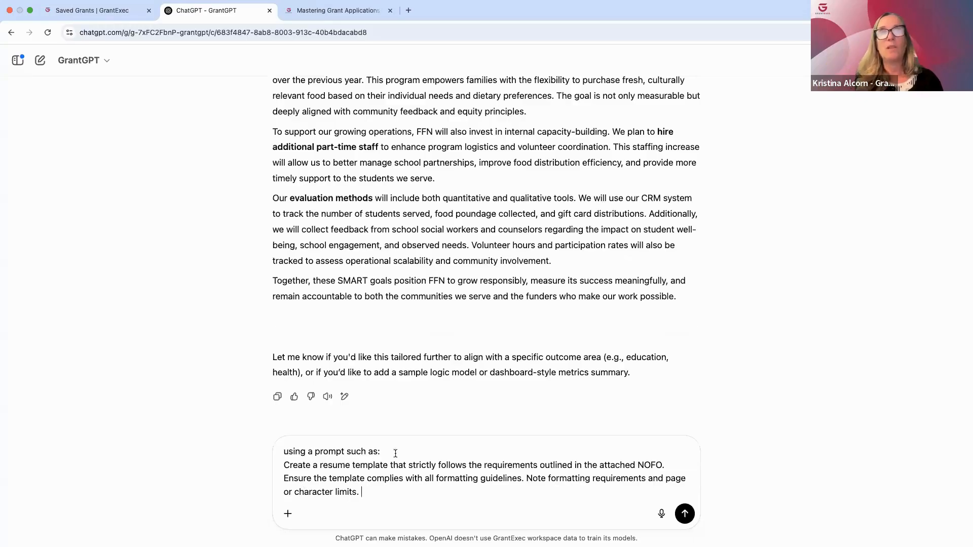
{"action": "left_click_drag", "start_coordinate": [395, 452], "coordinate": [282, 451]}
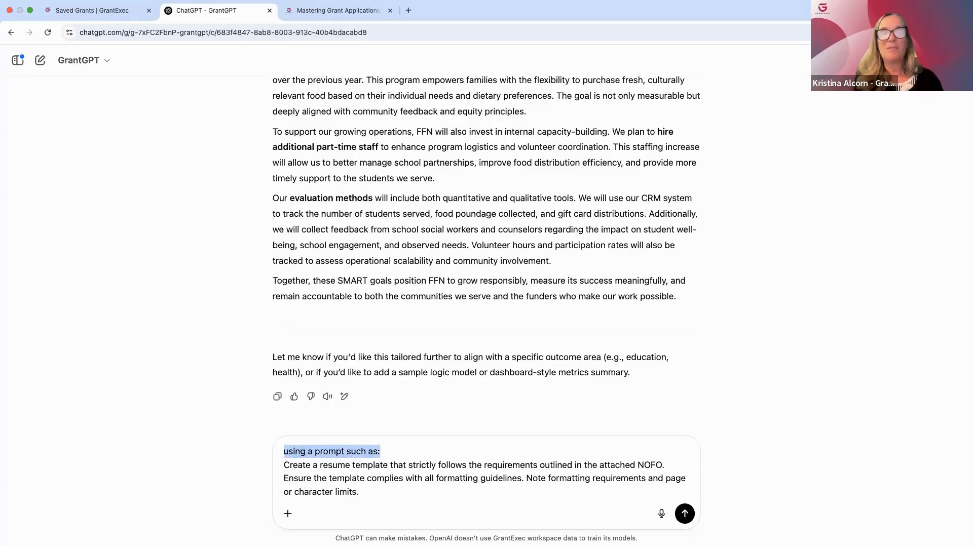
{"action": "key", "text": "BackSpace"}
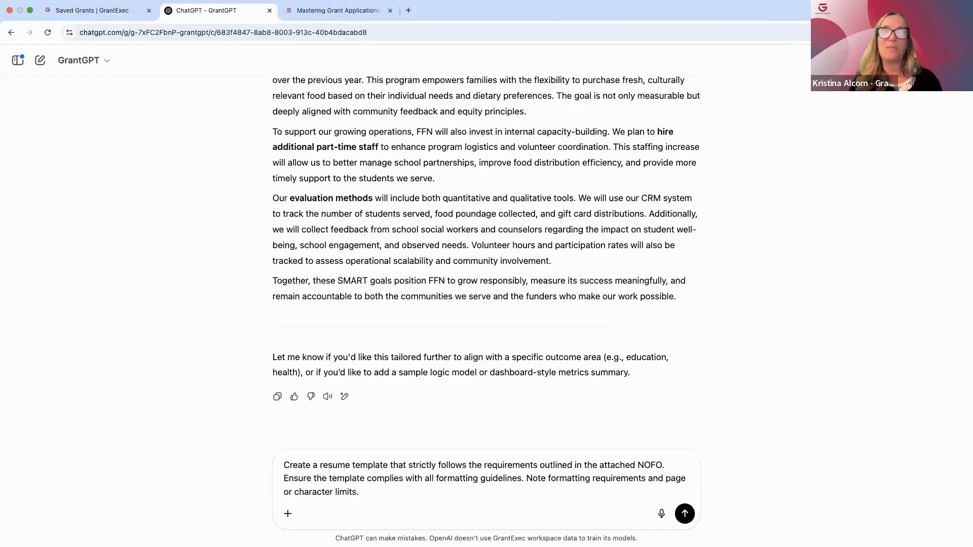
{"action": "left_click", "coordinate": [684, 514]}
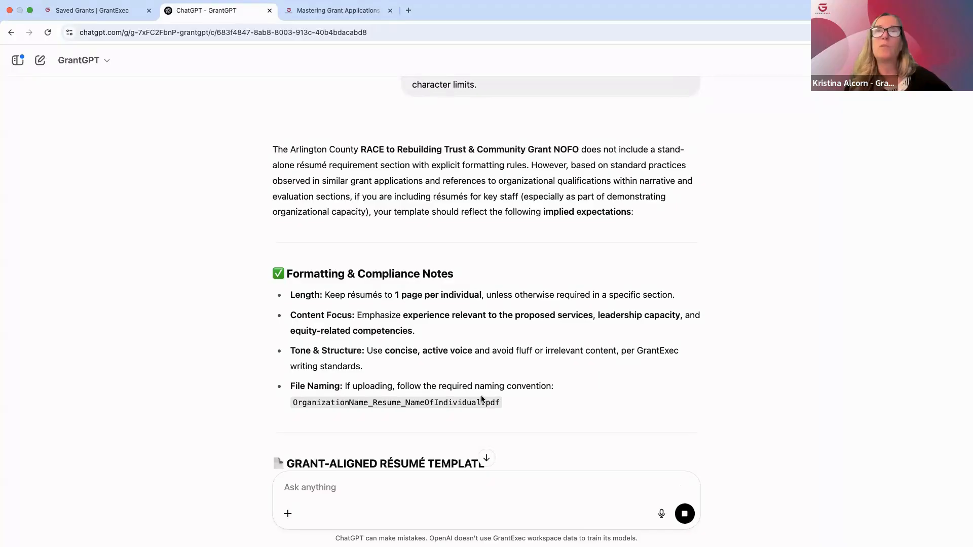
Review the generated résumé template, from the formatting and compliance notes through the role, education and skills sections to the final tips
{"action": "scroll", "coordinate": [579, 398], "scroll_direction": "down", "scroll_amount": 5}
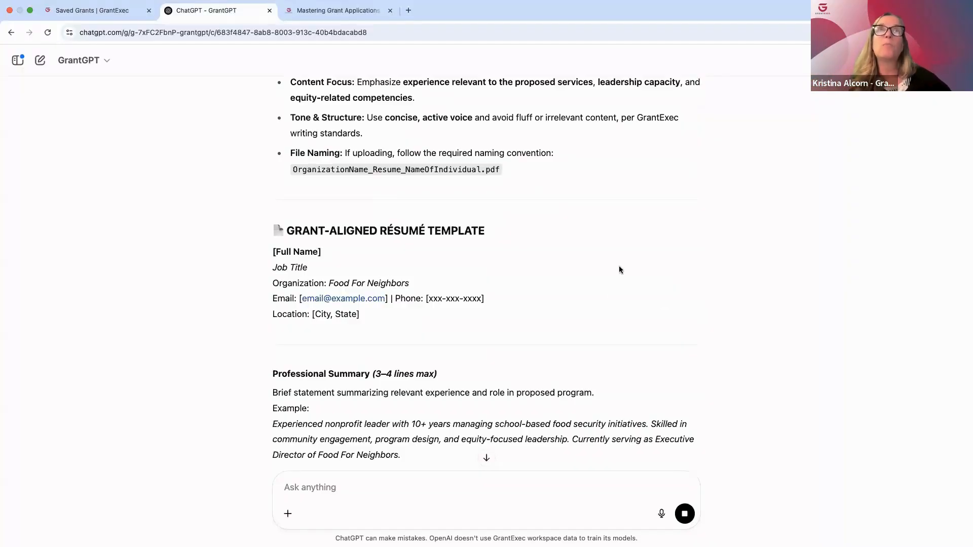
{"action": "scroll", "coordinate": [546, 302], "scroll_direction": "up", "scroll_amount": 10}
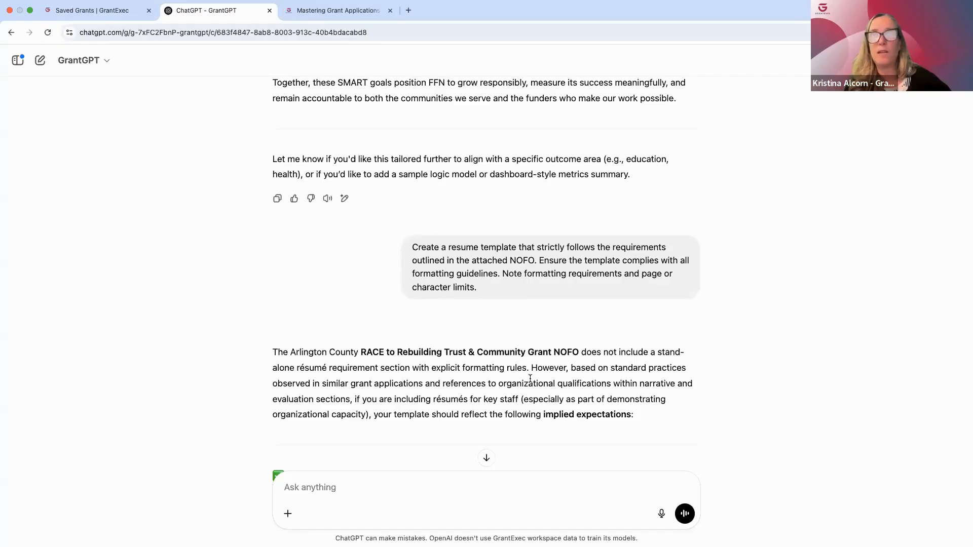
{"action": "scroll", "coordinate": [530, 380], "scroll_direction": "down", "scroll_amount": 2}
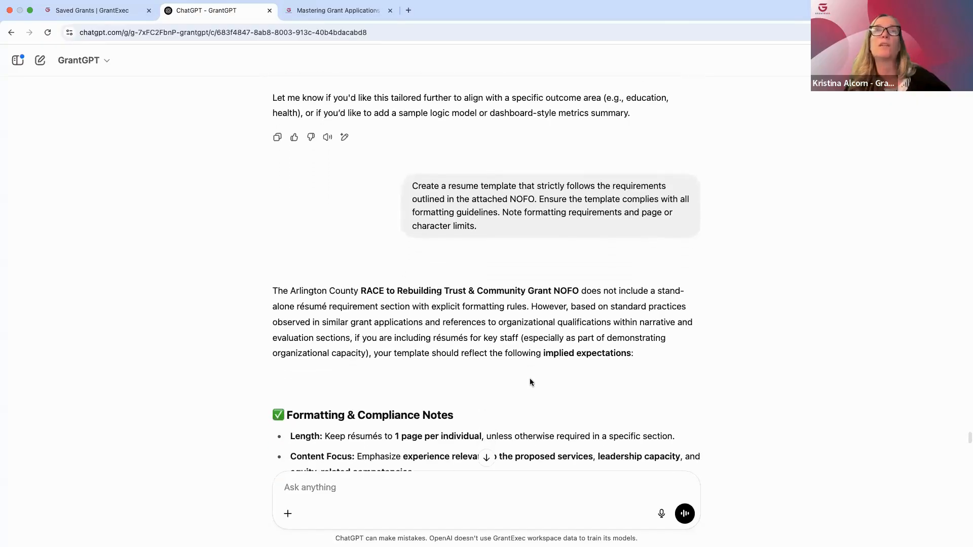
{"action": "scroll", "coordinate": [530, 382], "scroll_direction": "down", "scroll_amount": 3}
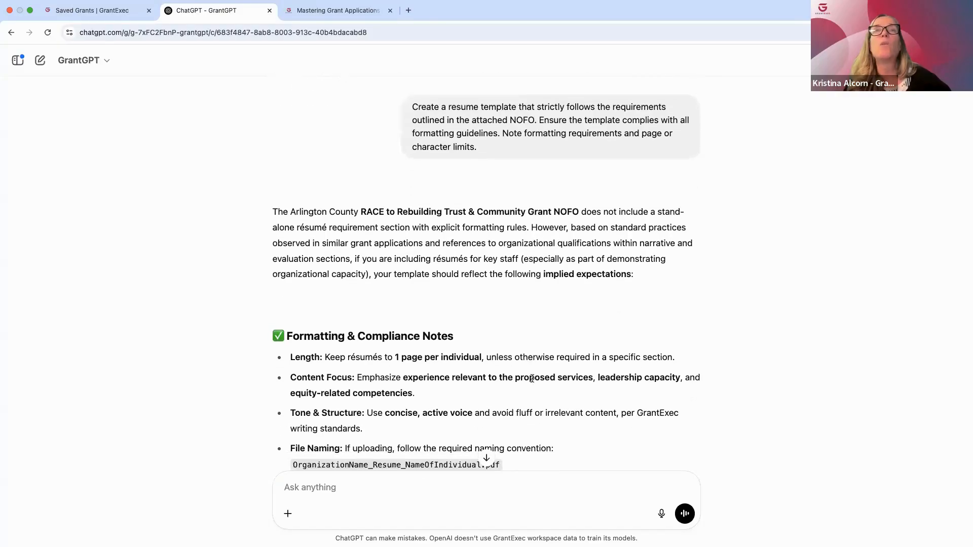
{"action": "scroll", "coordinate": [531, 379], "scroll_direction": "down", "scroll_amount": 7}
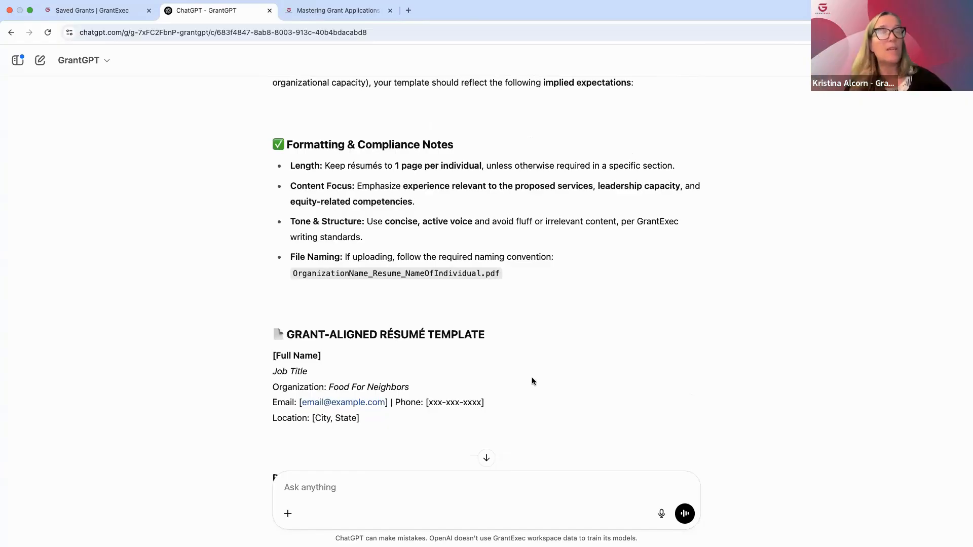
{"action": "scroll", "coordinate": [532, 381], "scroll_direction": "down", "scroll_amount": 6}
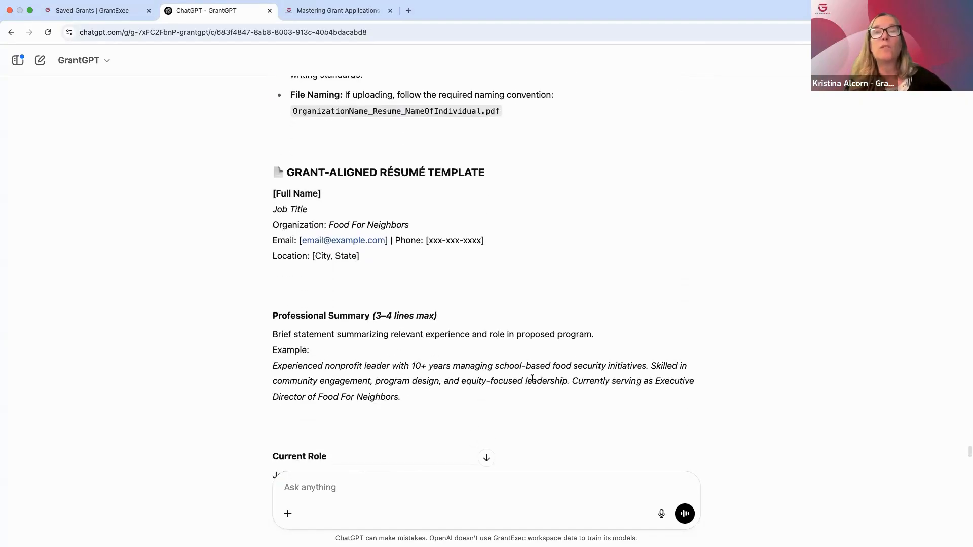
{"action": "scroll", "coordinate": [532, 380], "scroll_direction": "down", "scroll_amount": 5}
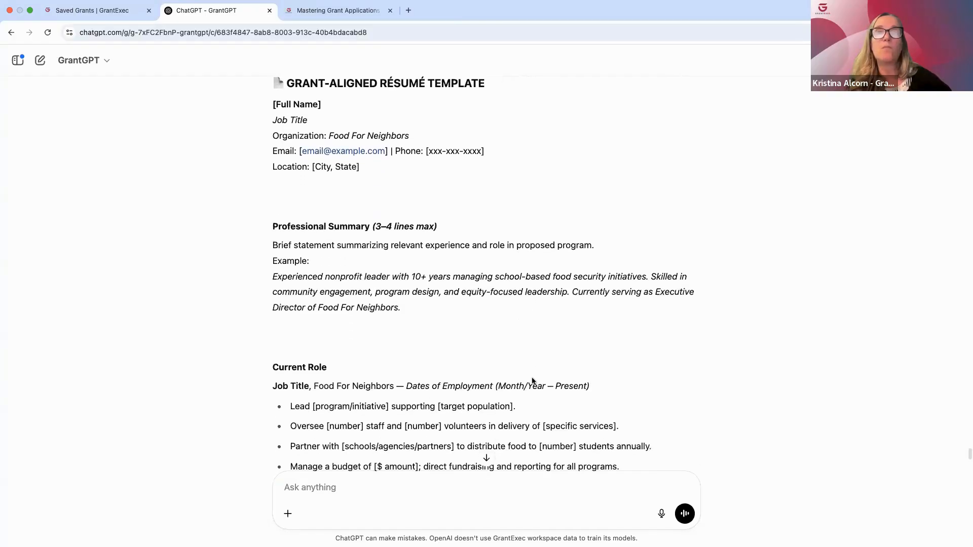
{"action": "scroll", "coordinate": [532, 381], "scroll_direction": "down", "scroll_amount": 3}
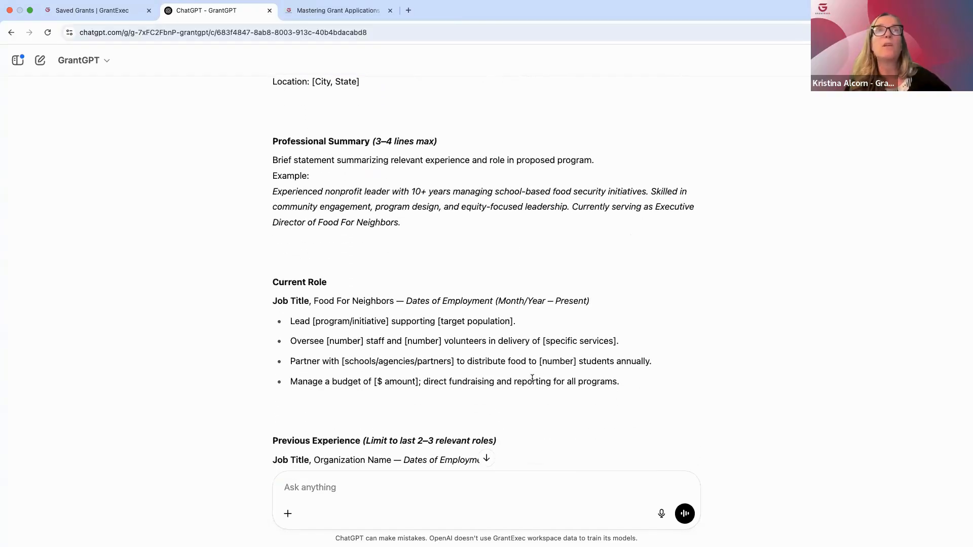
{"action": "scroll", "coordinate": [532, 380], "scroll_direction": "down", "scroll_amount": 10}
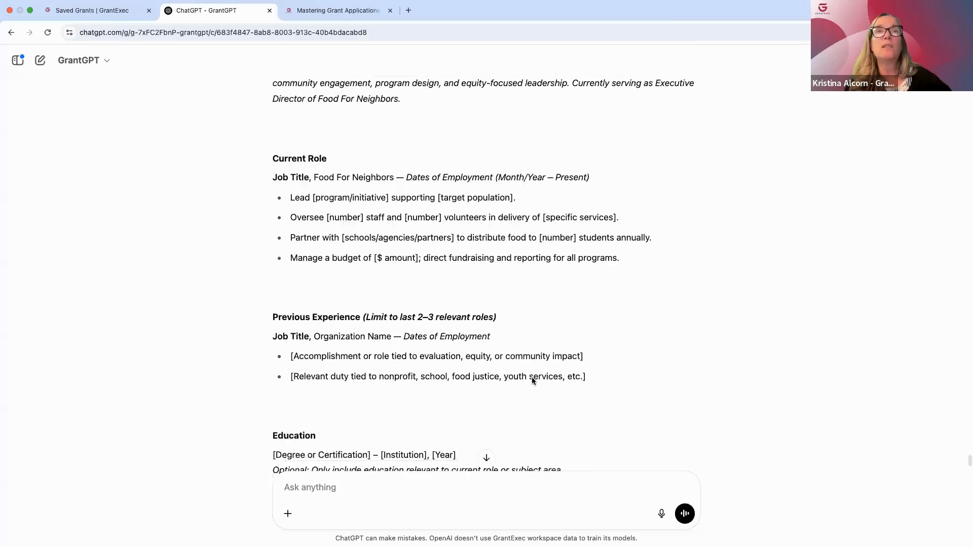
{"action": "scroll", "coordinate": [532, 381], "scroll_direction": "down", "scroll_amount": 14}
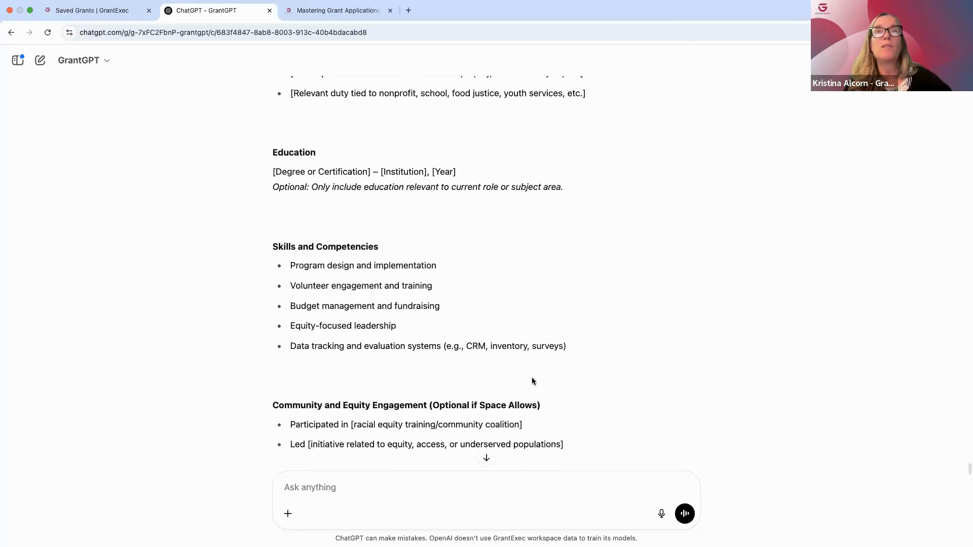
{"action": "scroll", "coordinate": [532, 381], "scroll_direction": "down", "scroll_amount": 4}
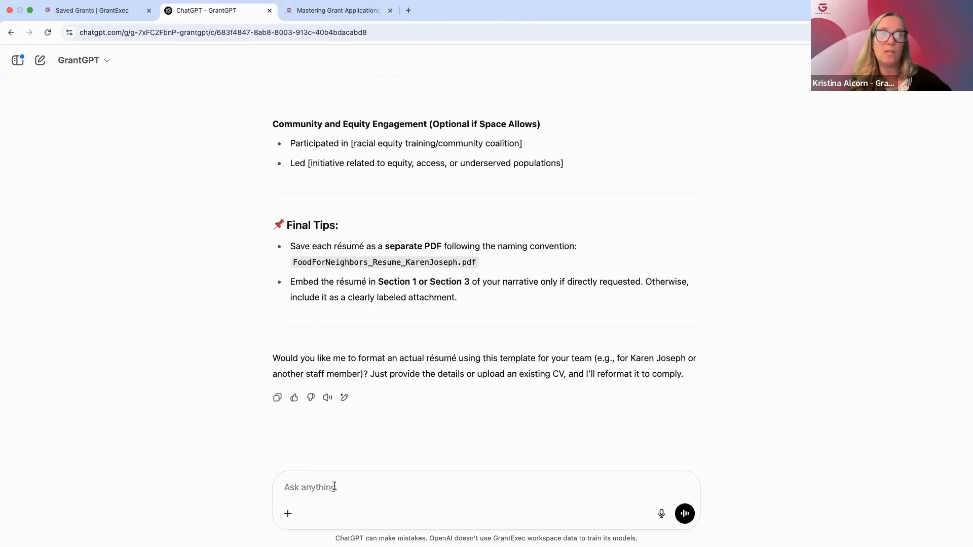
Attach 08a_FFN Development Director Resume.docx and request its content merged into the résumé template, aligned with the NOFO, with gaps highlighted, targeted prompts and italicized examples
{"action": "left_click", "coordinate": [287, 513]}
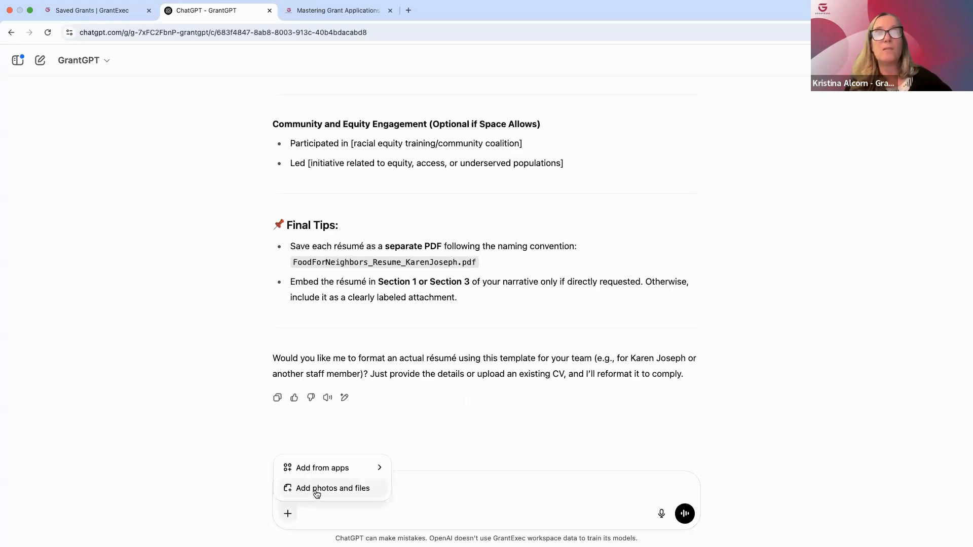
{"action": "left_click", "coordinate": [316, 489]}
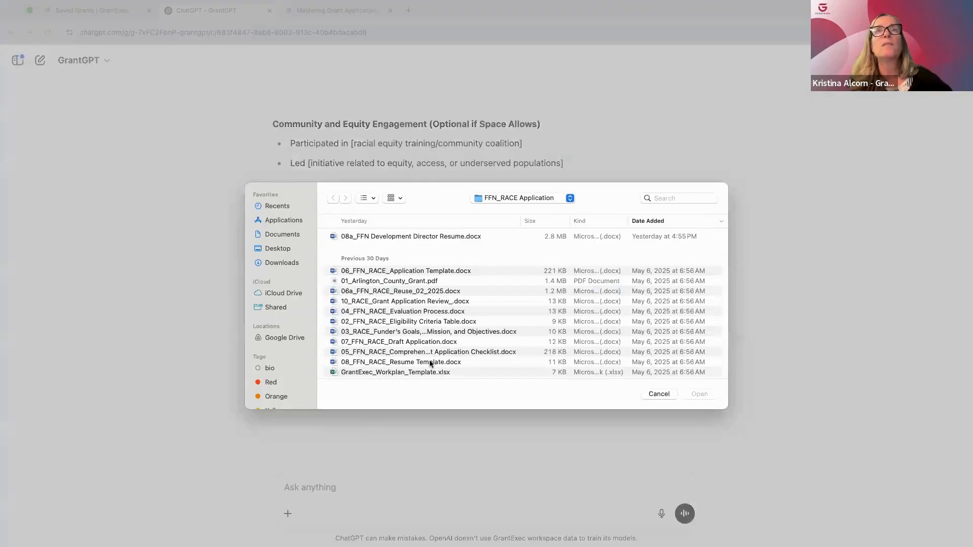
{"action": "left_click", "coordinate": [405, 237]}
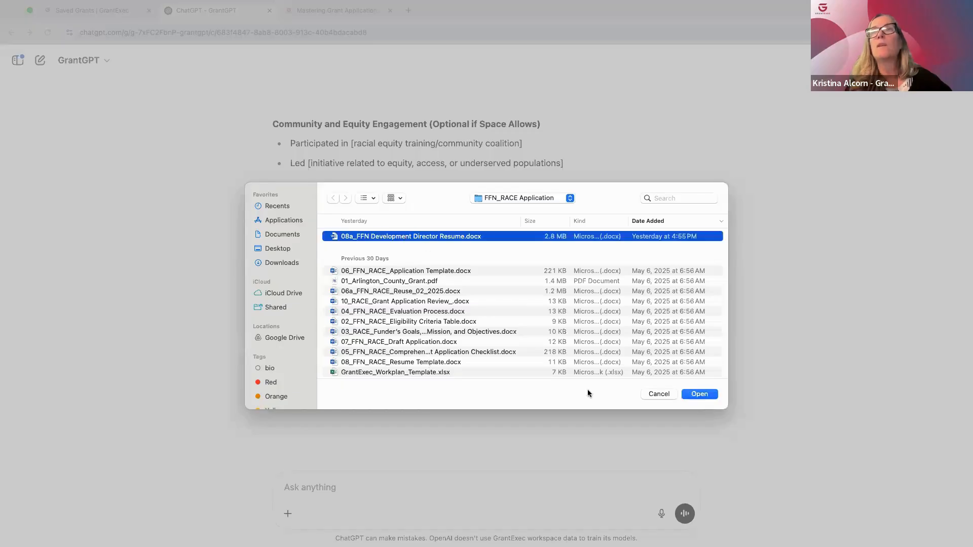
{"action": "left_click", "coordinate": [700, 395]}
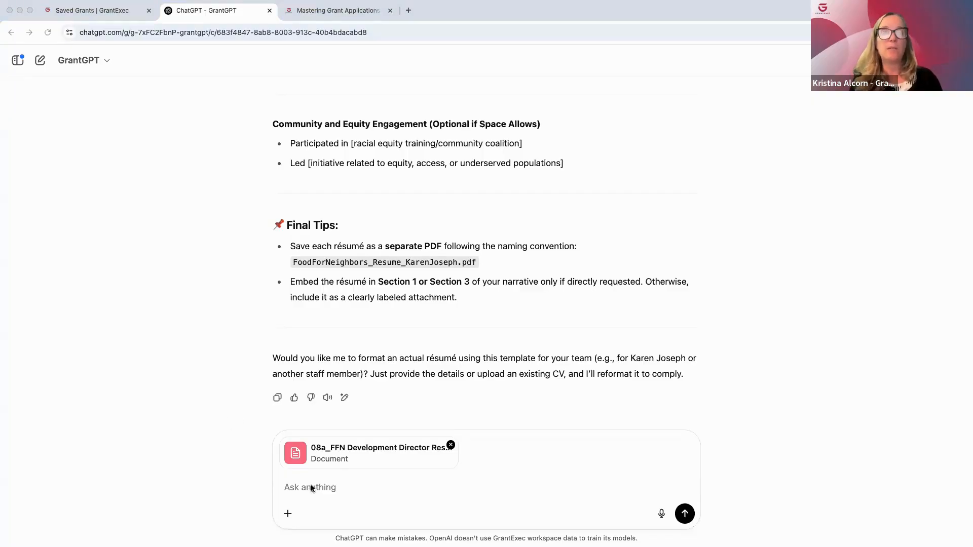
{"action": "left_click", "coordinate": [285, 487]}
{"action": "type", "text": "Incorporate relevant content from the attached personnel resume into the resume created in the previous prompt. Align all content with the staff member’s role in the project (if known) and the funder’s expectations as outlined in the NOFO. Where content is missing or insufficient: Highlight the gaps Provide targeted prompts to help fill them Include italicized hypothetical examples to illustrate how those gaps could be addressed Ensure the final version is tailored to the role’s contribution to the project."}
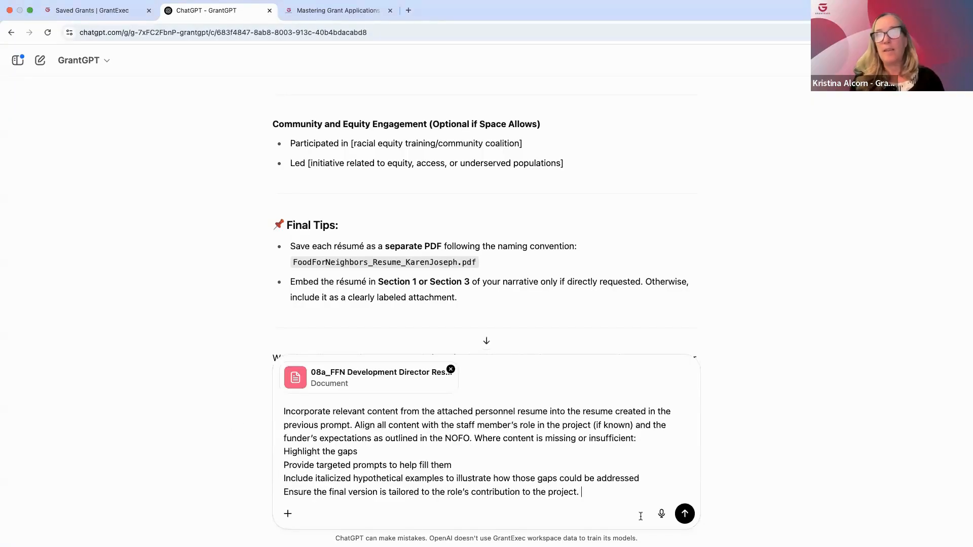
{"action": "left_click", "coordinate": [685, 514]}
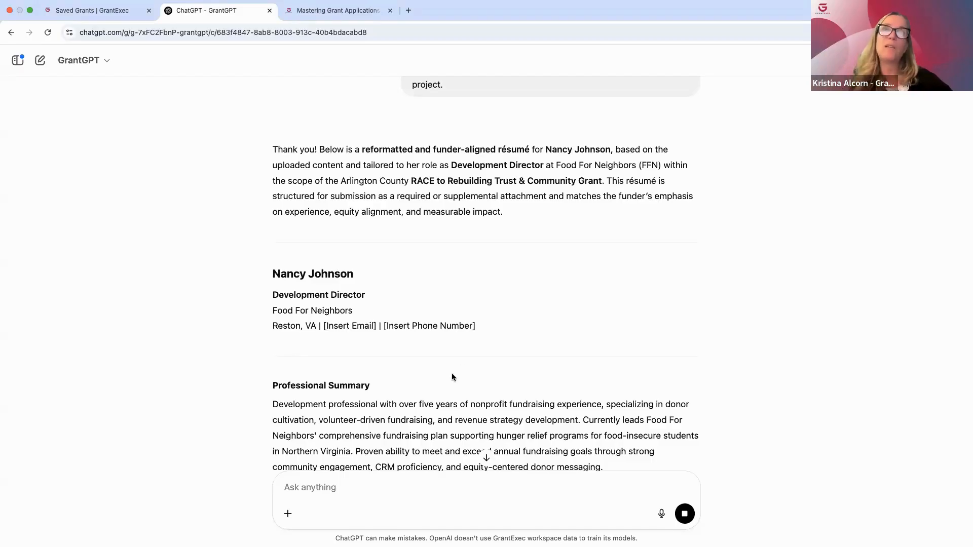
Read the tailored Development Director résumé, from the current role and identified experience gap through the skills, equity engagement and submission formatting notes
{"action": "scroll", "coordinate": [491, 386], "scroll_direction": "down", "scroll_amount": 8}
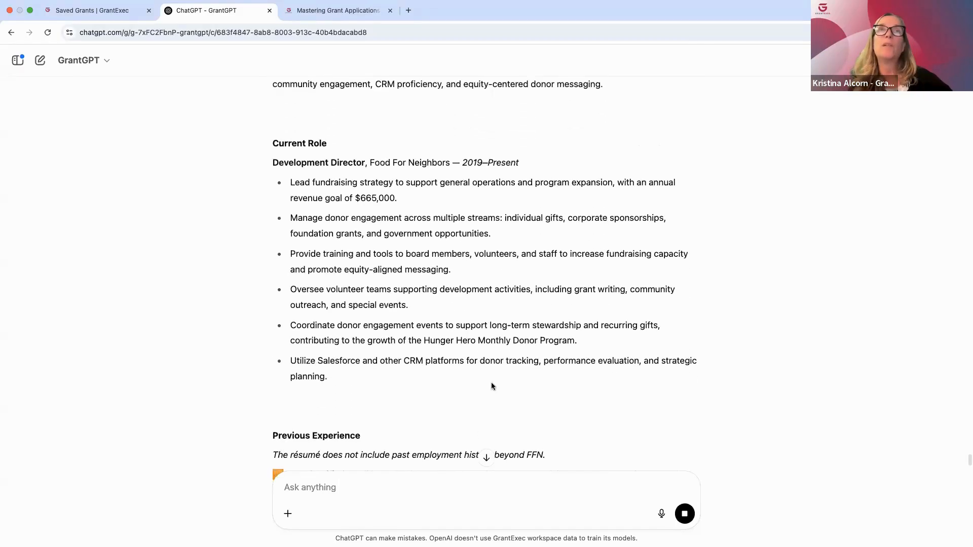
{"action": "scroll", "coordinate": [491, 386], "scroll_direction": "down", "scroll_amount": 4}
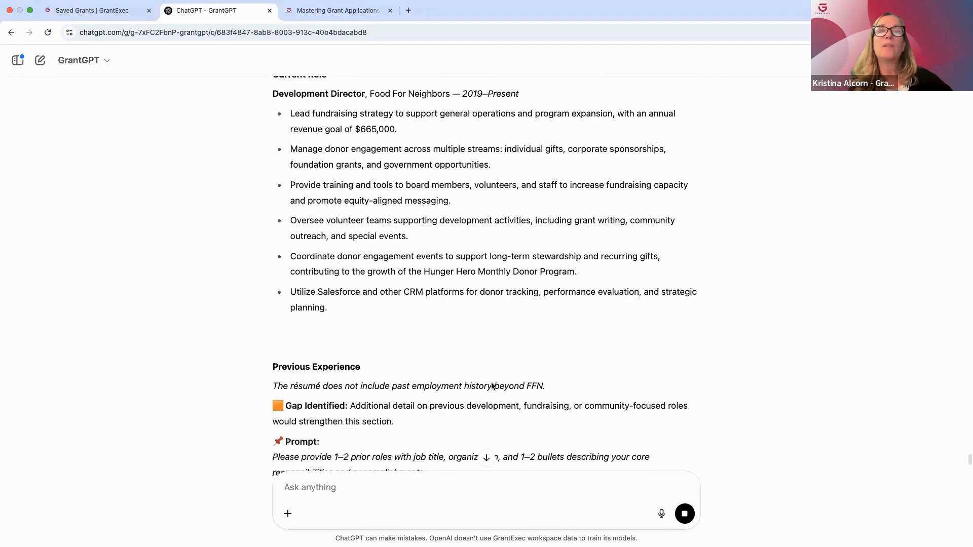
{"action": "scroll", "coordinate": [491, 386], "scroll_direction": "down", "scroll_amount": 1}
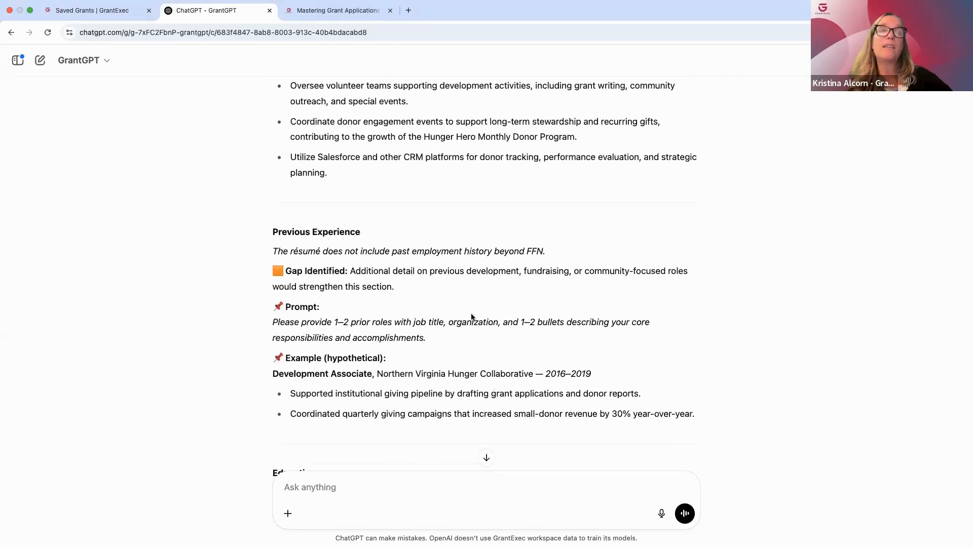
{"action": "scroll", "coordinate": [472, 317], "scroll_direction": "down", "scroll_amount": 4}
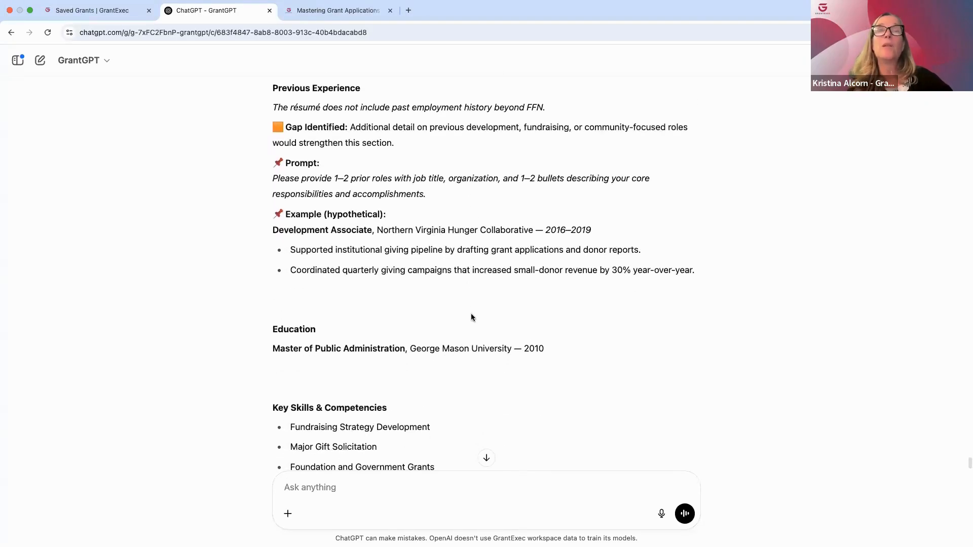
{"action": "scroll", "coordinate": [471, 317], "scroll_direction": "down", "scroll_amount": 10}
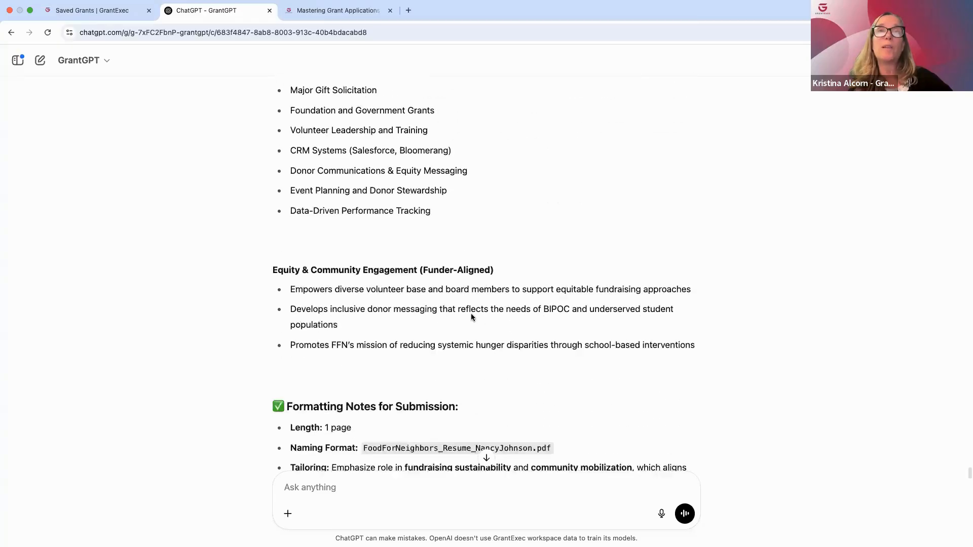
{"action": "scroll", "coordinate": [472, 317], "scroll_direction": "down", "scroll_amount": 4}
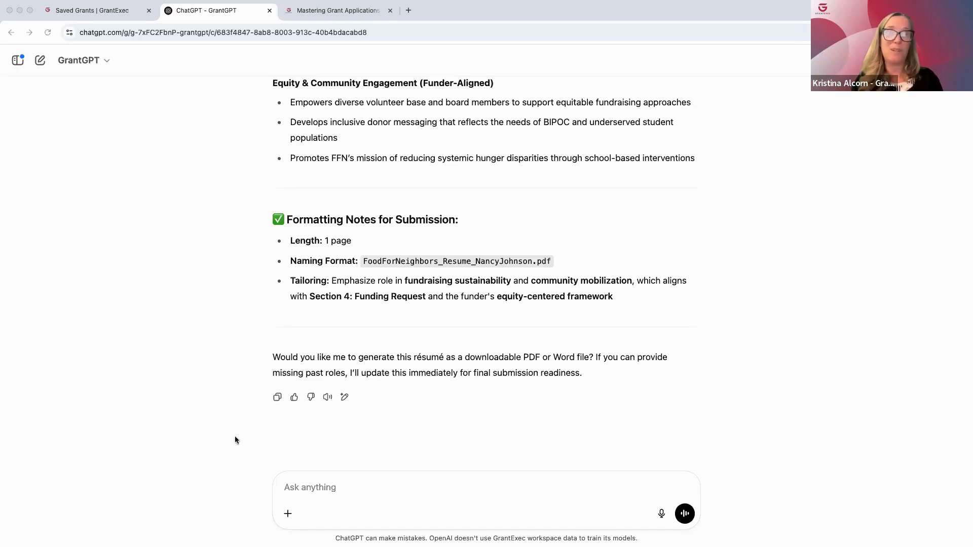
Submit a prompt for a funder-panel review of the application draft against the NOFO criteria, covering each section's strengths, issues, improvements and italicized hypothetical revisions
{"action": "left_click", "coordinate": [287, 488]}
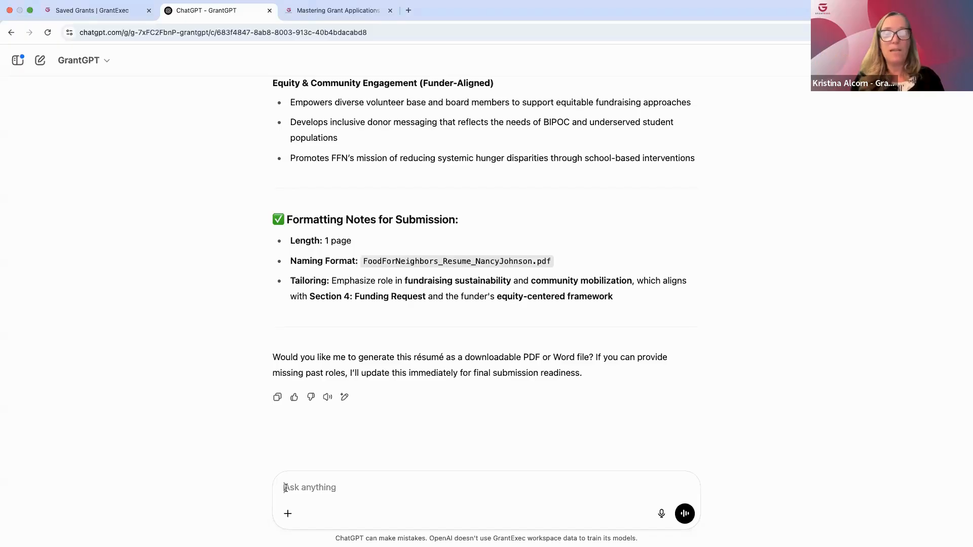
{"action": "type", "text": "Review the uploaded application draft, simulating the perspective of the funder review panel. Evaluate each section using the evaluation criteria listed in the NOFO and funder URL. Ensure the review is actionable, specific, and tied directly to the funder’s stated priorities. For each section: Note strengths Identify issues or noncompliance (e.g., missing information, misalignment, unclear impact) Provide suggested improvements and hypothetical revisions in italics"}
{"action": "key", "text": "Return"}
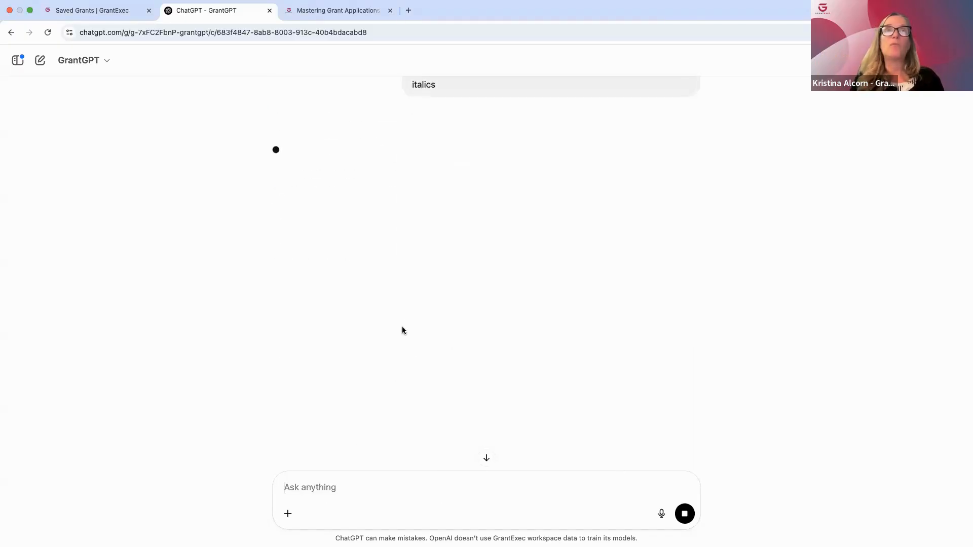
{"action": "scroll", "coordinate": [402, 329], "scroll_direction": "up", "scroll_amount": 3}
{"action": "scroll", "coordinate": [402, 330], "scroll_direction": "up", "scroll_amount": 4}
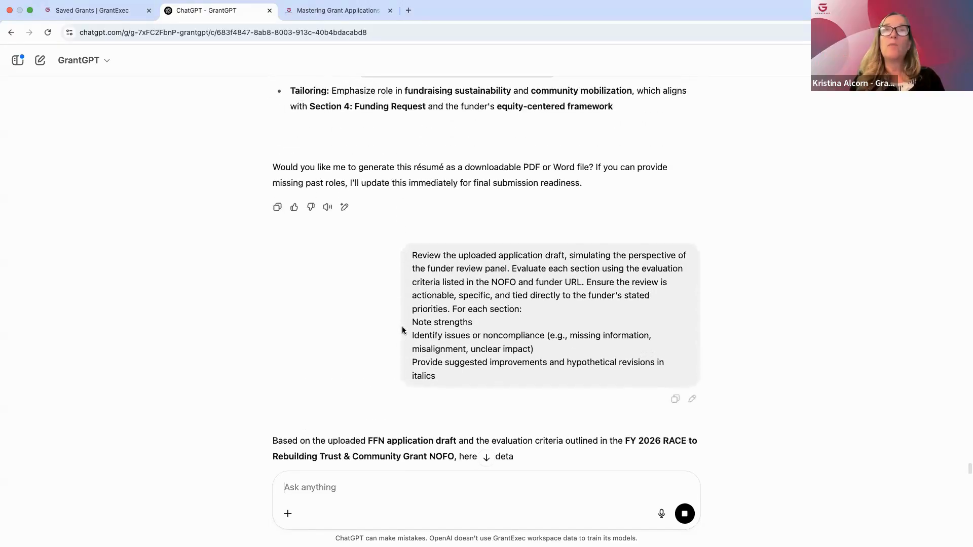
{"action": "scroll", "coordinate": [402, 331], "scroll_direction": "up", "scroll_amount": 1}
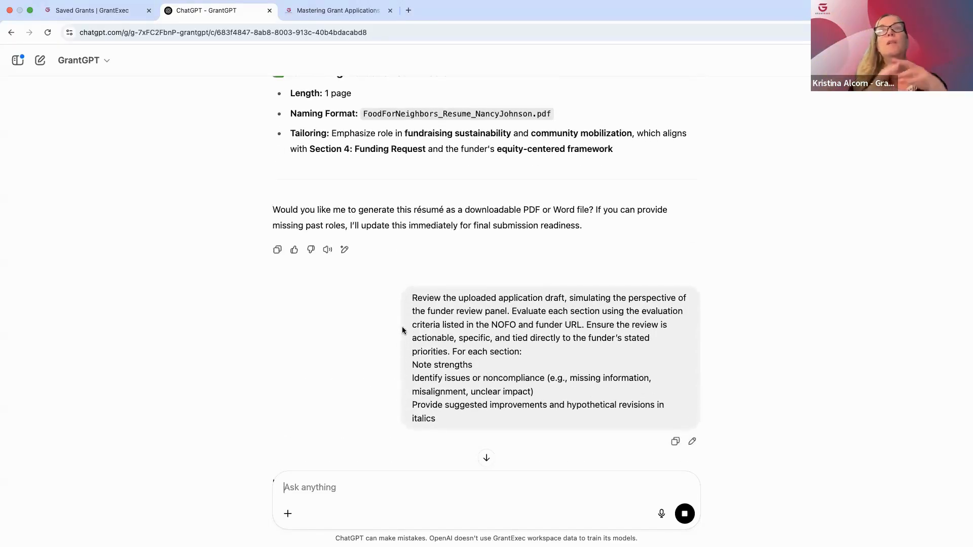
Attach 07_FFN_RACE_Draft Application.docx to a new message in the chat
{"action": "left_click", "coordinate": [287, 513]}
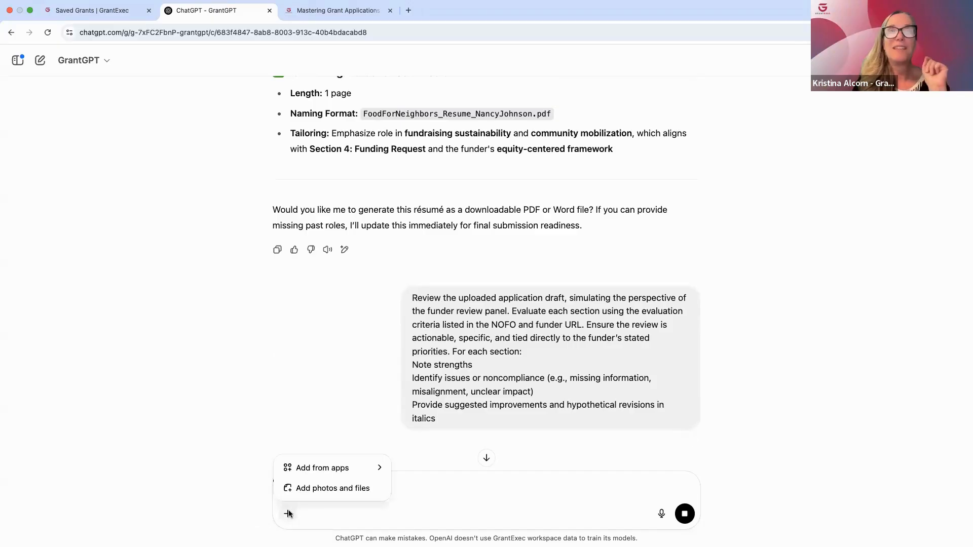
{"action": "left_click", "coordinate": [321, 489]}
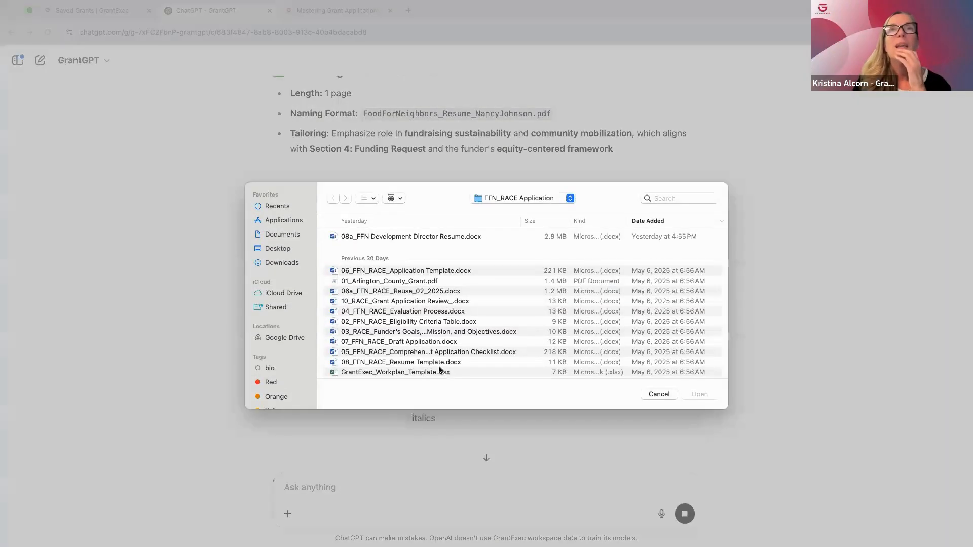
{"action": "left_click", "coordinate": [419, 343]}
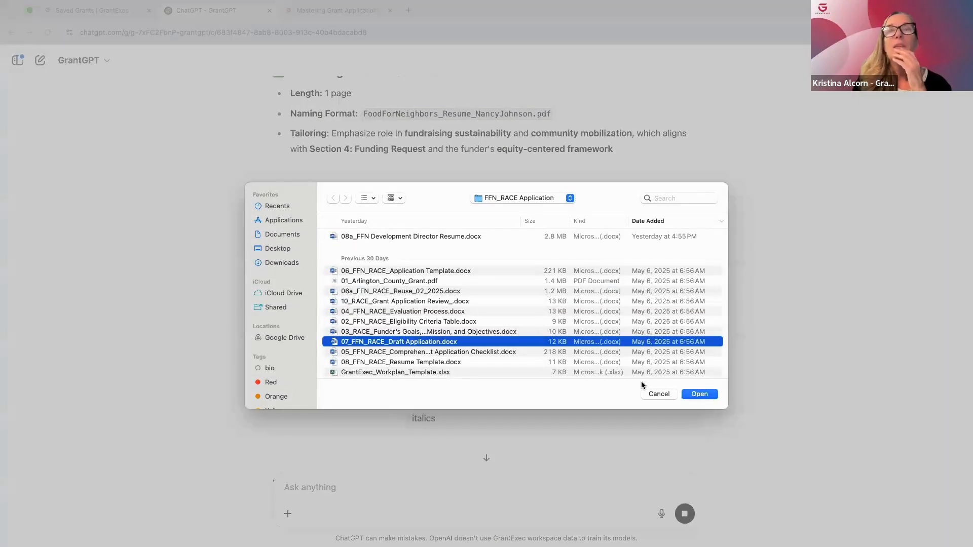
{"action": "left_click", "coordinate": [702, 394]}
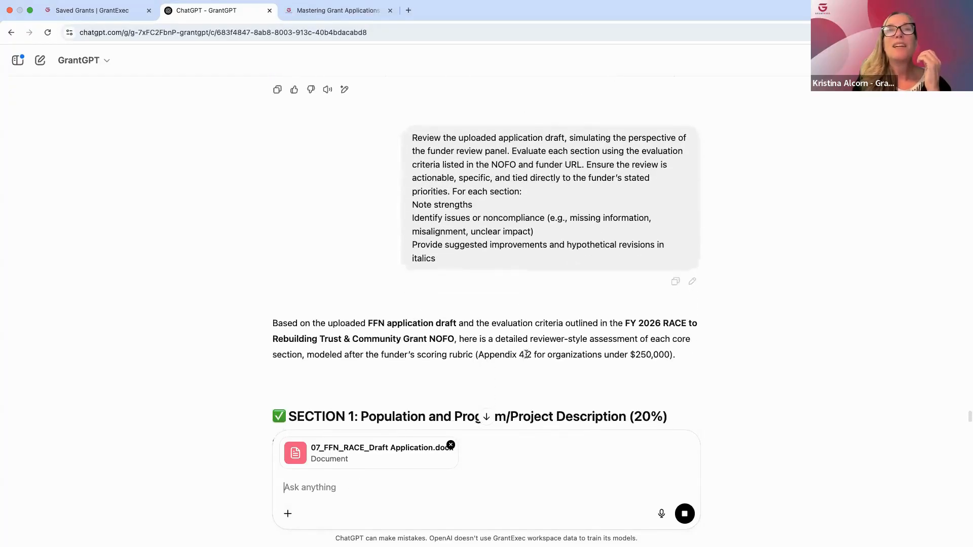
Stop the running response and resubmit the same funder-panel review prompt together with the attached draft application
{"action": "scroll", "coordinate": [525, 354], "scroll_direction": "up", "scroll_amount": 4}
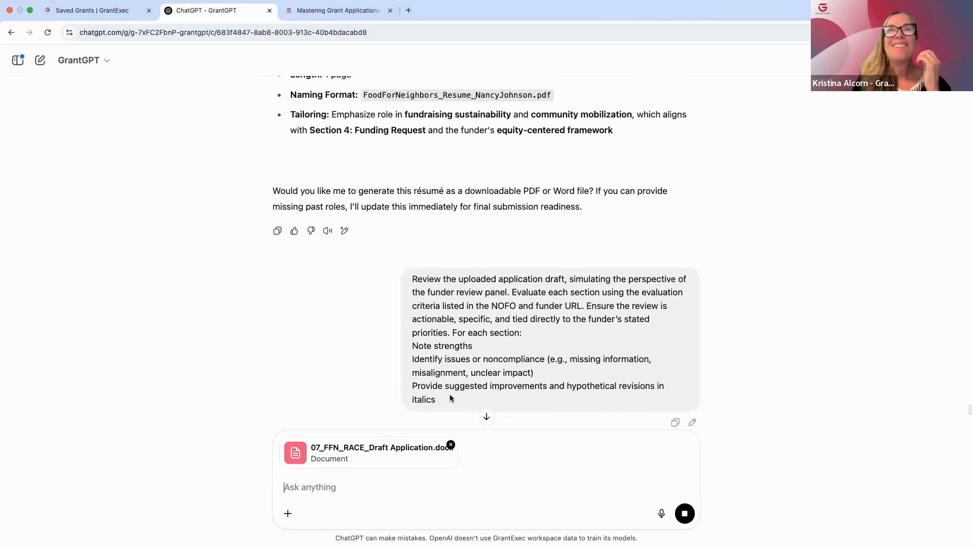
{"action": "left_click", "coordinate": [684, 512]}
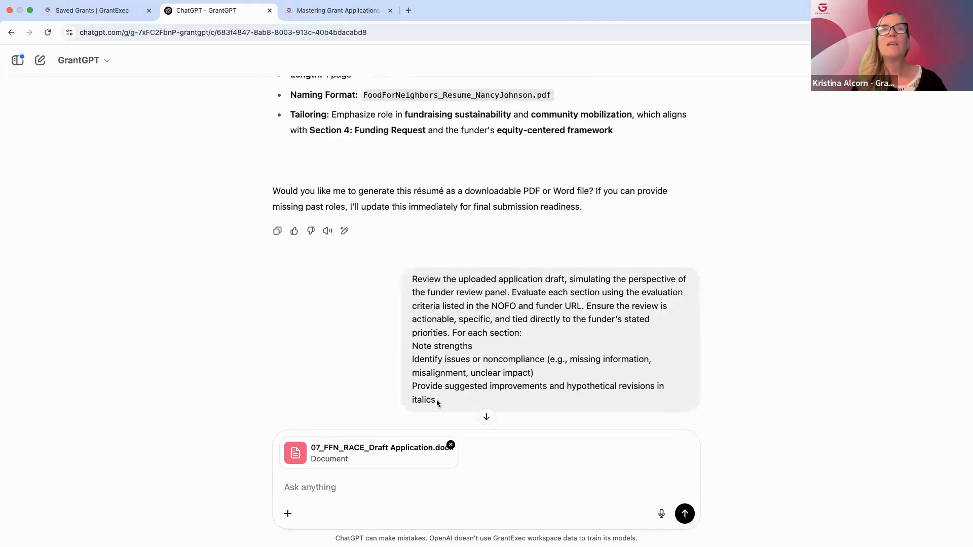
{"action": "left_click_drag", "start_coordinate": [436, 400], "coordinate": [409, 280]}
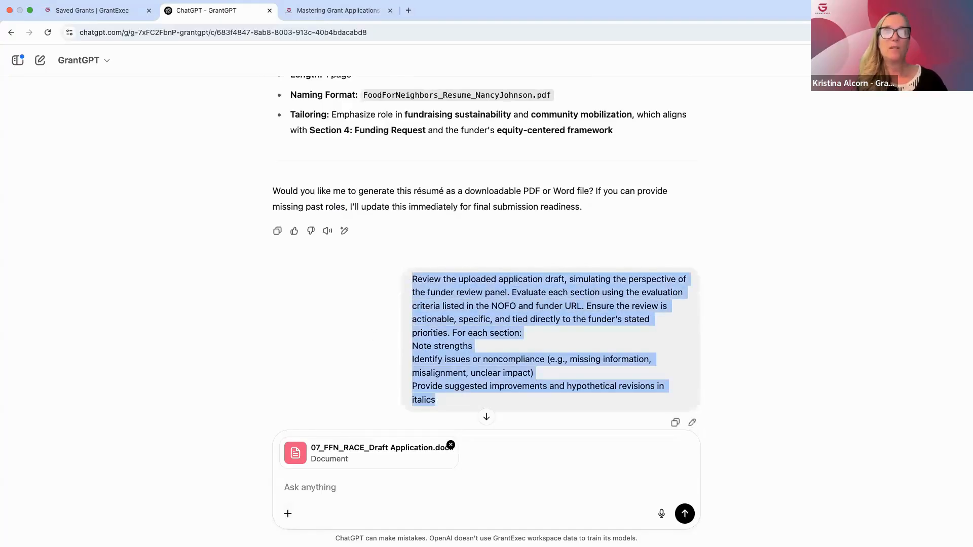
{"action": "key", "text": "super+c"}
{"action": "left_click", "coordinate": [284, 484]}
{"action": "key", "text": "super+v"}
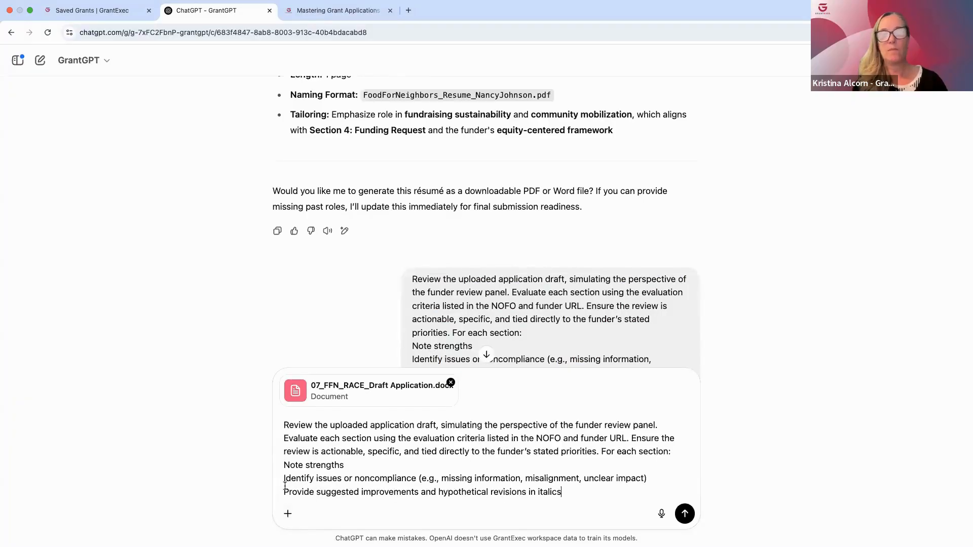
{"action": "key", "text": "Return"}
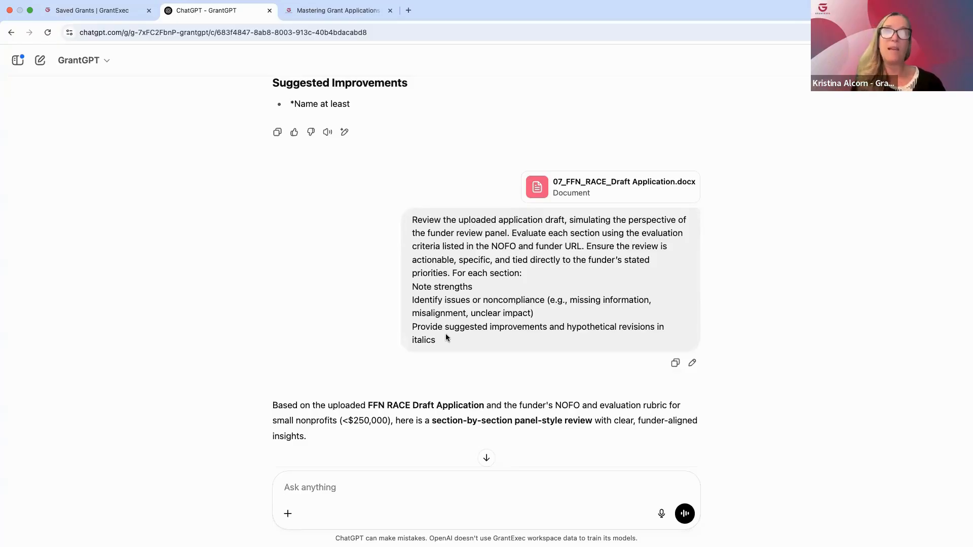
Read the panel-style review of the draft, covering each section's strengths, gaps and suggested revisions, through the overall strengths and key improvement areas
{"action": "scroll", "coordinate": [483, 398], "scroll_direction": "down", "scroll_amount": 3}
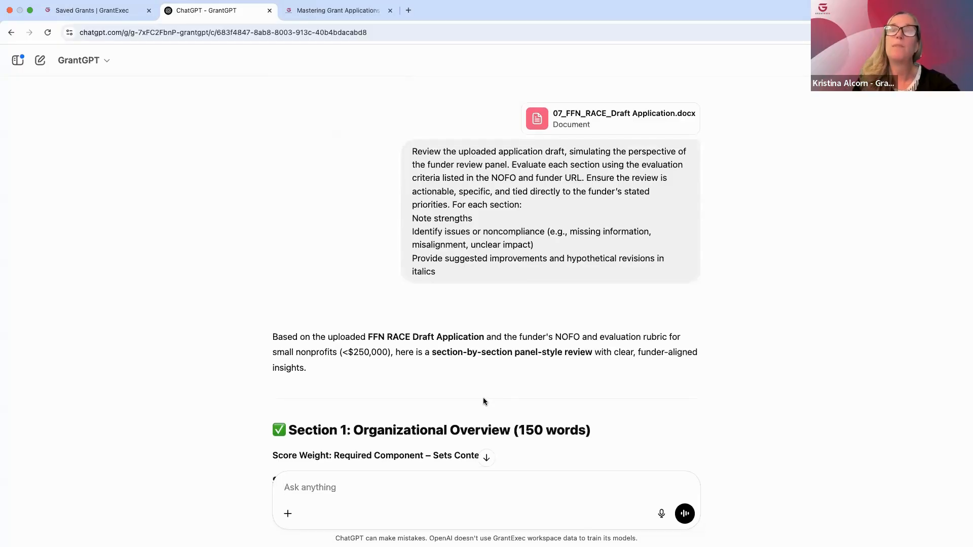
{"action": "scroll", "coordinate": [483, 399], "scroll_direction": "down", "scroll_amount": 4}
{"action": "scroll", "coordinate": [482, 399], "scroll_direction": "down", "scroll_amount": 2}
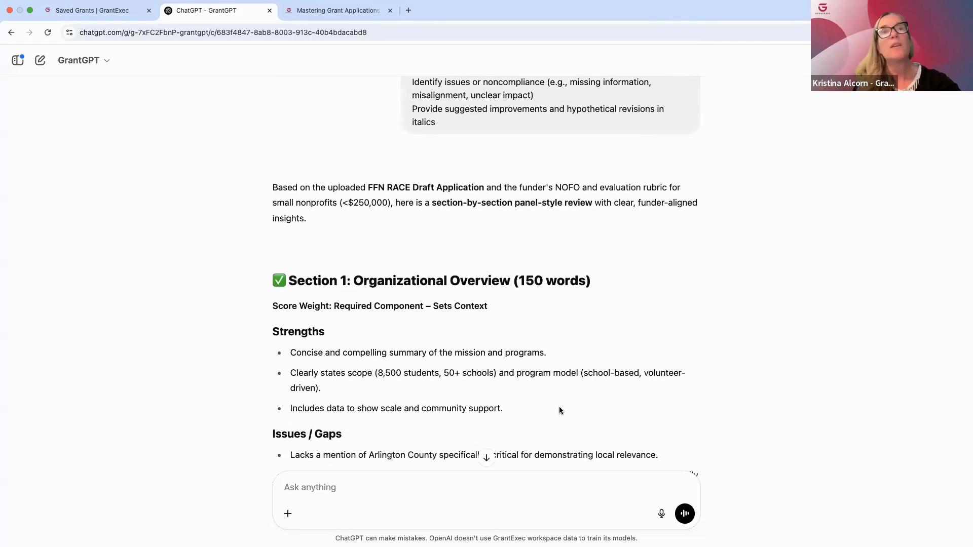
{"action": "scroll", "coordinate": [560, 409], "scroll_direction": "down", "scroll_amount": 3}
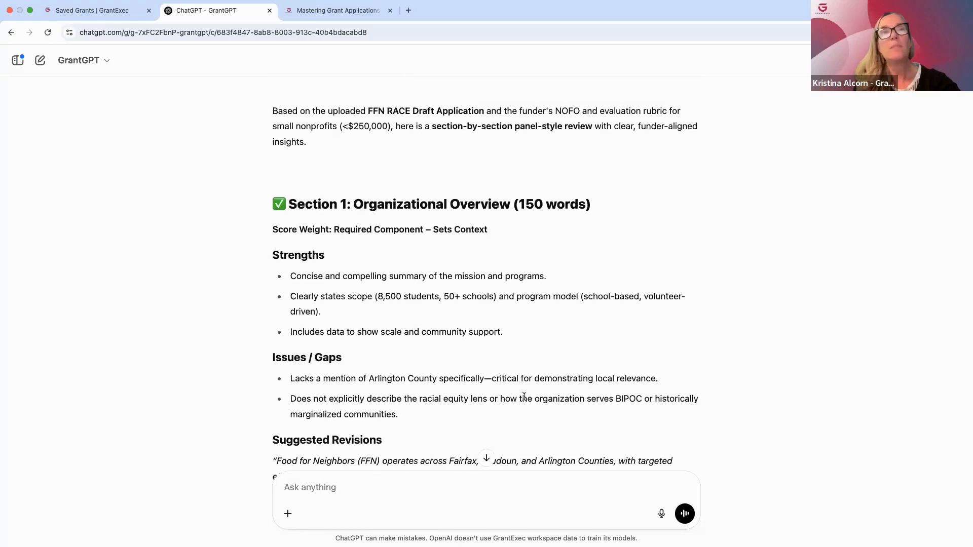
{"action": "scroll", "coordinate": [524, 397], "scroll_direction": "down", "scroll_amount": 4}
{"action": "scroll", "coordinate": [493, 405], "scroll_direction": "down", "scroll_amount": 1}
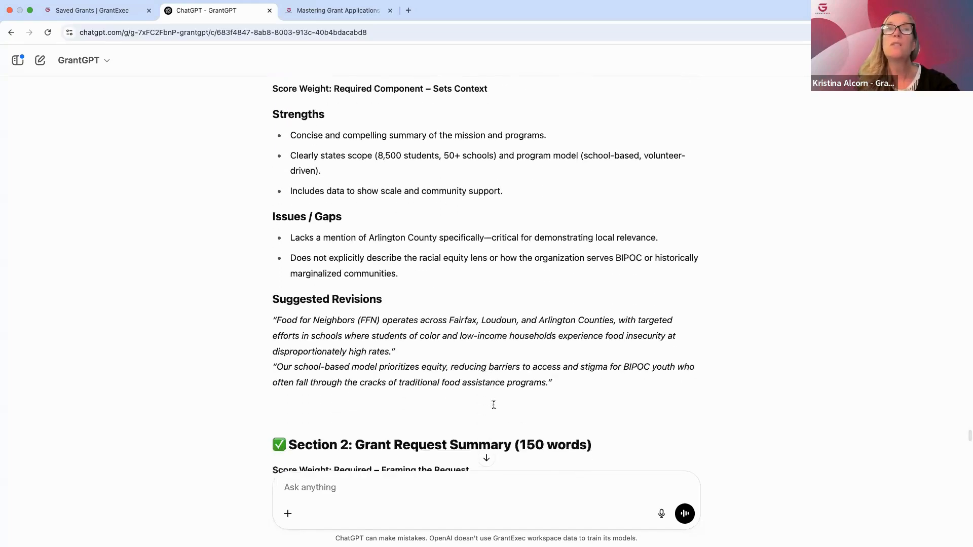
{"action": "scroll", "coordinate": [494, 405], "scroll_direction": "down", "scroll_amount": 8}
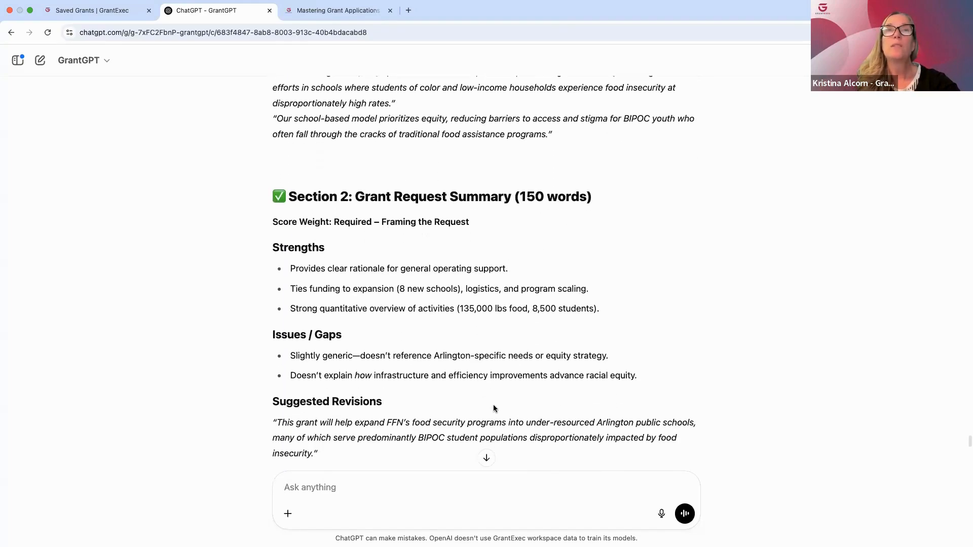
{"action": "scroll", "coordinate": [493, 404], "scroll_direction": "down", "scroll_amount": 18}
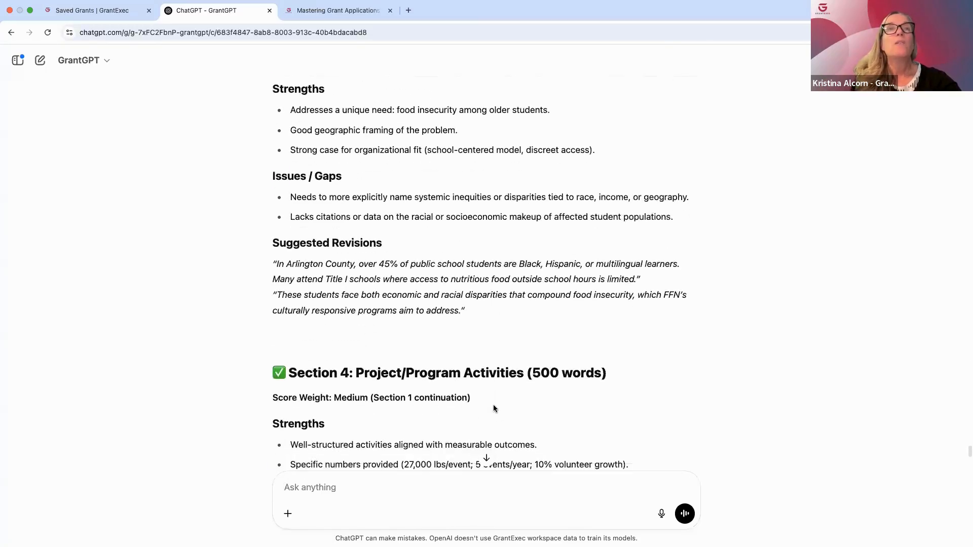
{"action": "scroll", "coordinate": [493, 406], "scroll_direction": "down", "scroll_amount": 1}
{"action": "scroll", "coordinate": [494, 404], "scroll_direction": "down", "scroll_amount": 10}
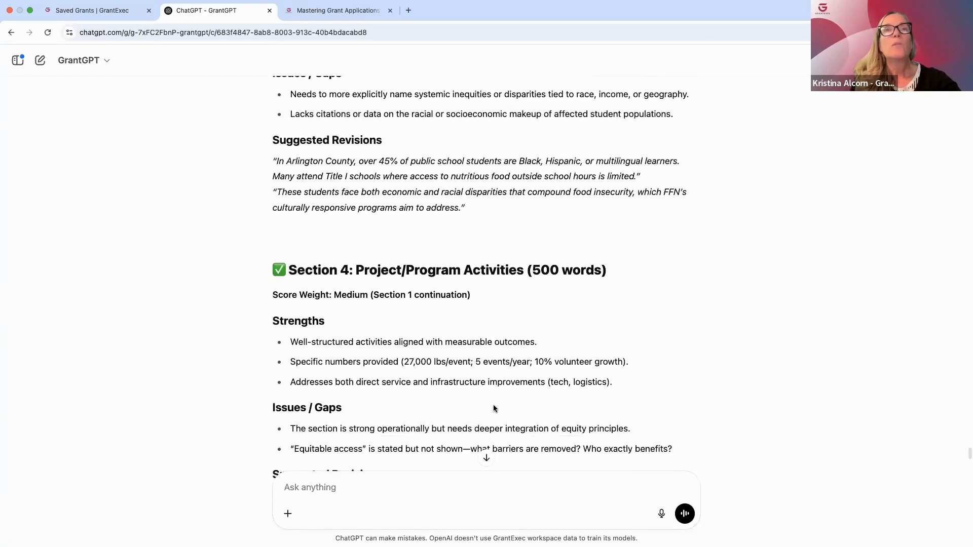
{"action": "scroll", "coordinate": [493, 404], "scroll_direction": "down", "scroll_amount": 13}
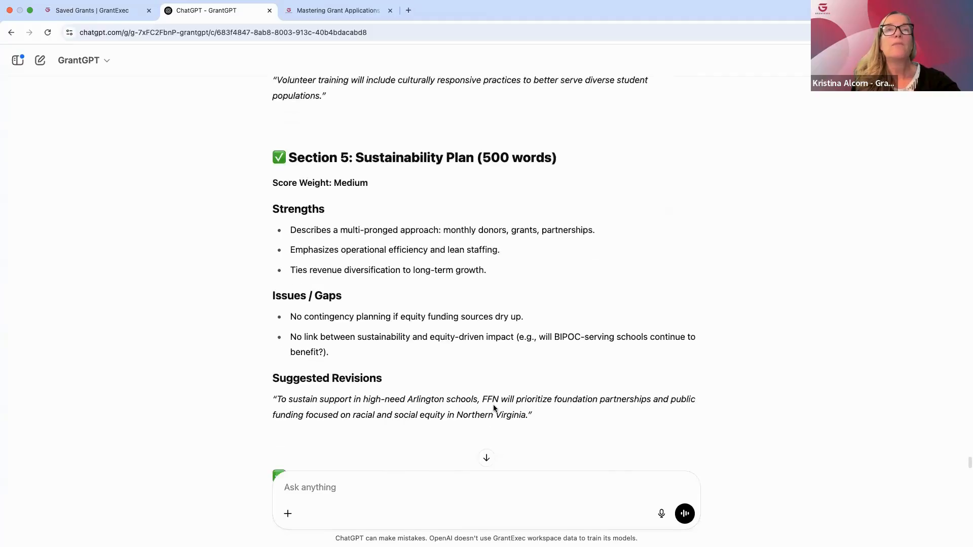
{"action": "scroll", "coordinate": [493, 405], "scroll_direction": "down", "scroll_amount": 2}
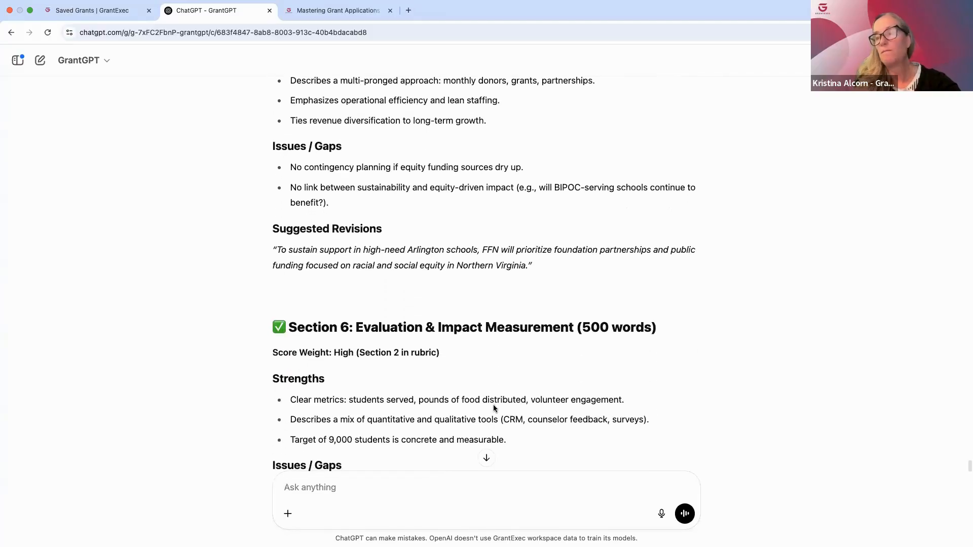
{"action": "scroll", "coordinate": [493, 408], "scroll_direction": "down", "scroll_amount": 5}
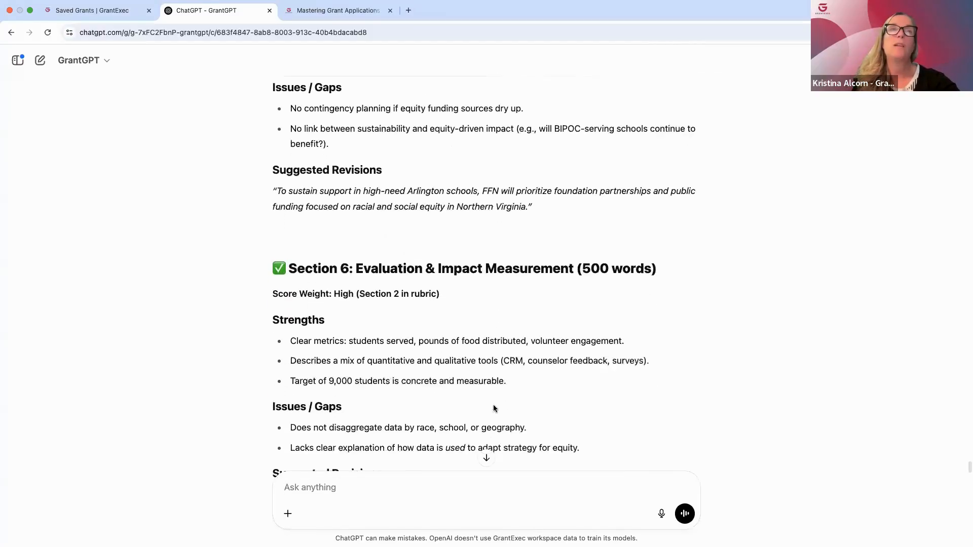
{"action": "scroll", "coordinate": [493, 408], "scroll_direction": "down", "scroll_amount": 1}
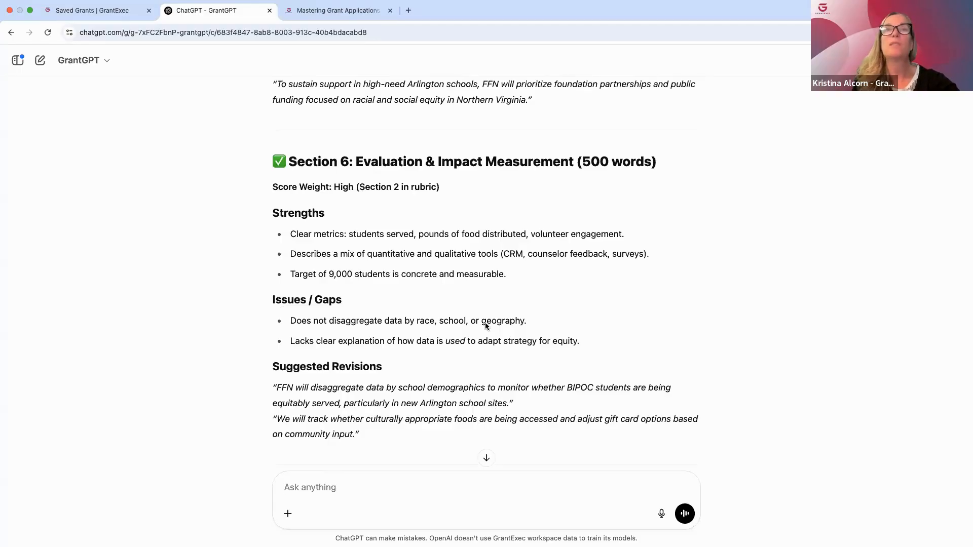
{"action": "scroll", "coordinate": [464, 406], "scroll_direction": "down", "scroll_amount": 3}
{"action": "scroll", "coordinate": [464, 404], "scroll_direction": "down", "scroll_amount": 12}
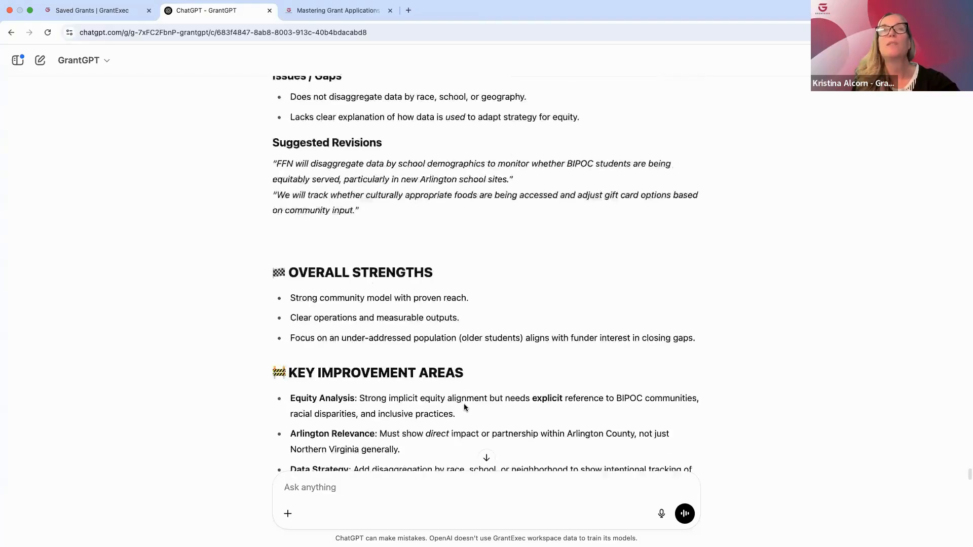